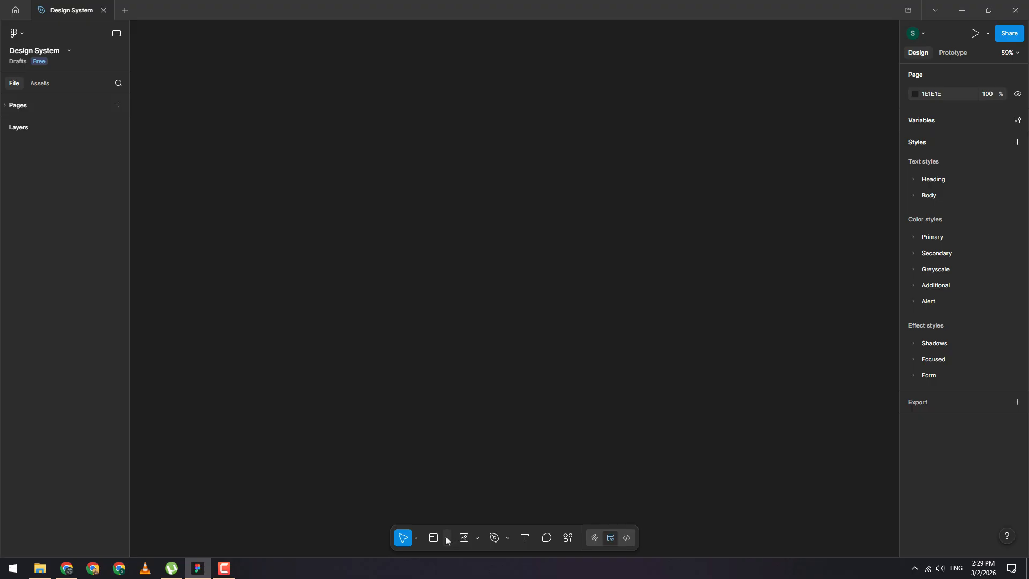
Draw a rectangle on the empty canvas and enlarge it freely from its corner to about 482 × 438
{"action": "left_click", "coordinate": [447, 537]}
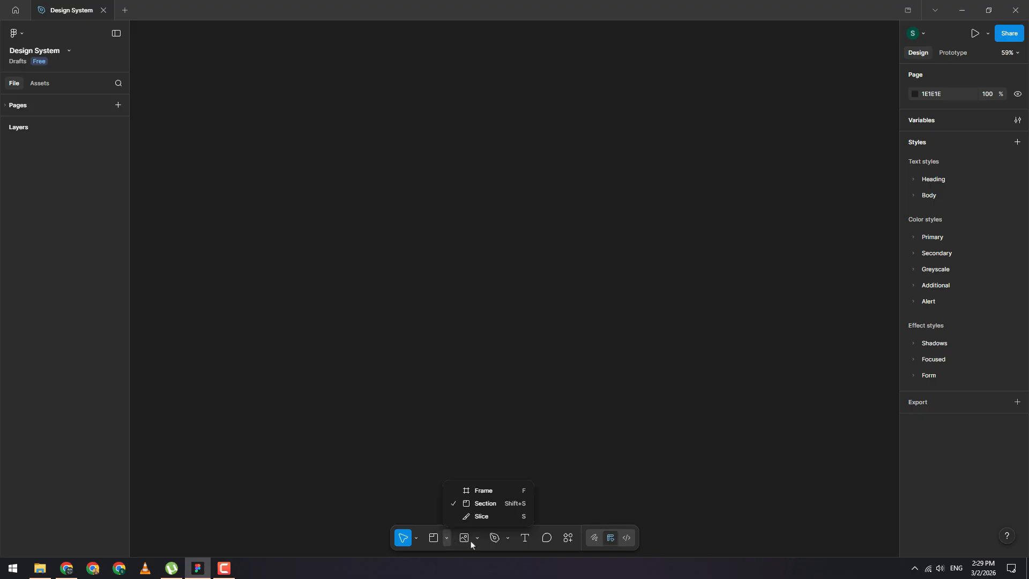
{"action": "left_click", "coordinate": [586, 486]}
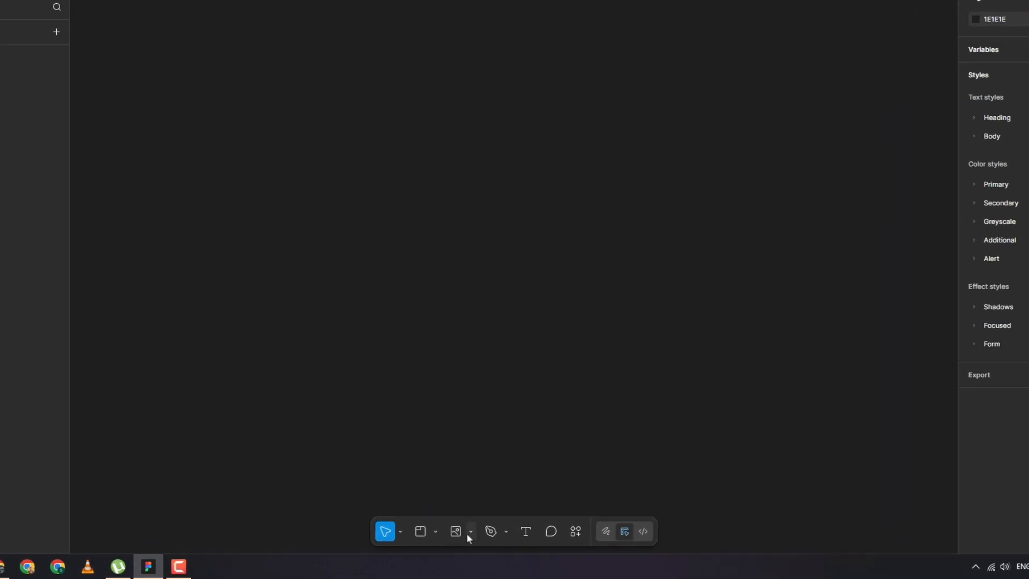
{"action": "left_click", "coordinate": [470, 532]}
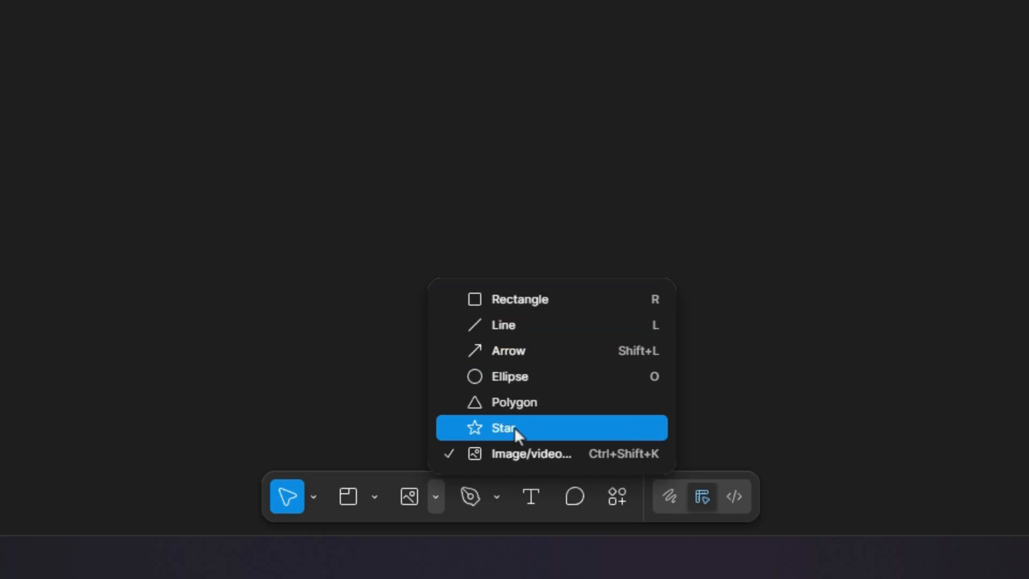
{"action": "left_click", "coordinate": [536, 304]}
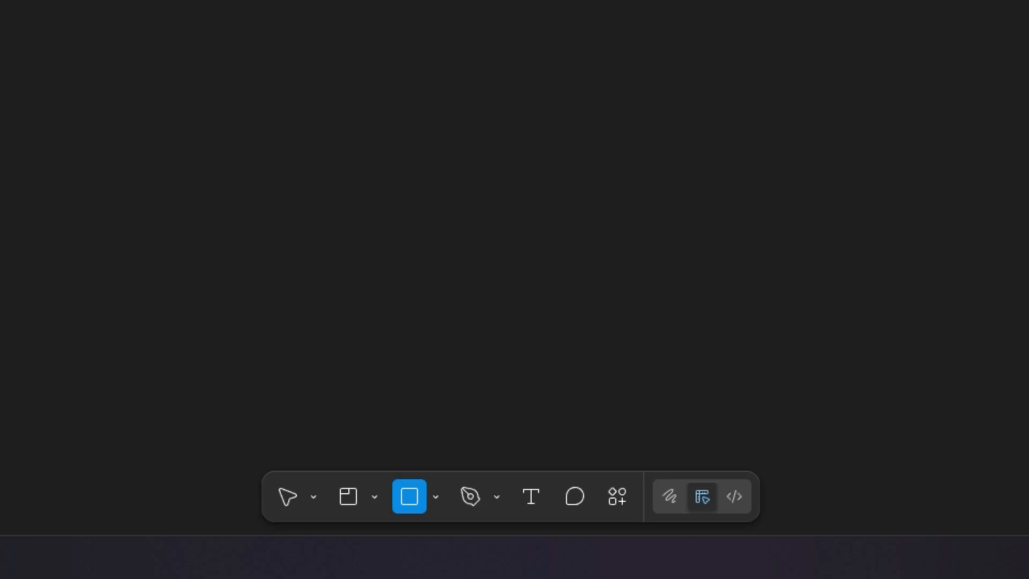
{"action": "mouse_move", "coordinate": [442, 162]}
{"action": "left_mouse_down"}
{"action": "mouse_move", "coordinate": [588, 315]}
{"action": "mouse_move", "coordinate": [618, 311]}
{"action": "mouse_move", "coordinate": [656, 239]}
{"action": "mouse_move", "coordinate": [560, 270]}
{"action": "left_mouse_up"}
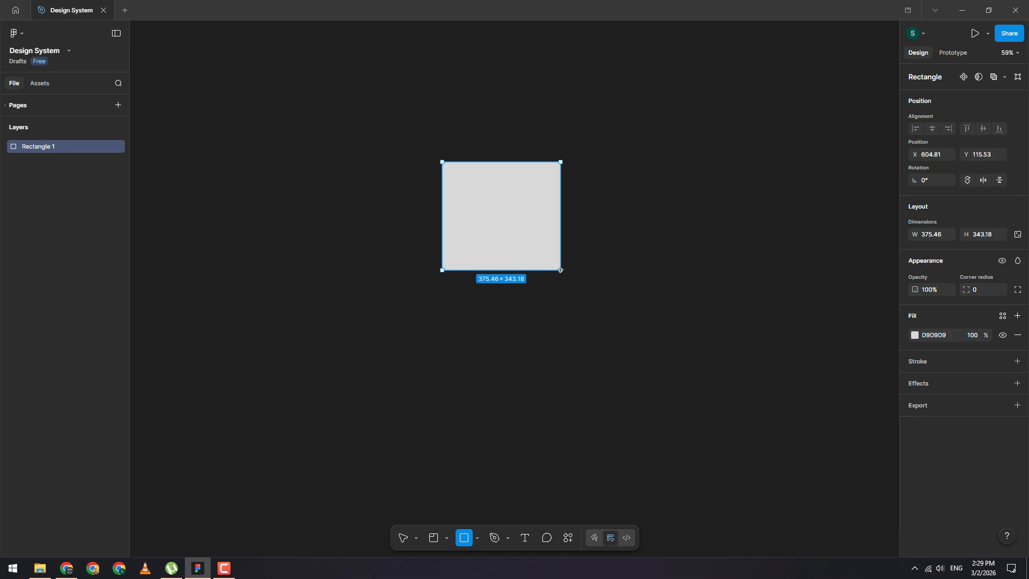
{"action": "mouse_move", "coordinate": [560, 270]}
{"action": "left_mouse_down"}
{"action": "mouse_move", "coordinate": [587, 308]}
{"action": "mouse_move", "coordinate": [548, 270]}
{"action": "mouse_move", "coordinate": [496, 159]}
{"action": "mouse_move", "coordinate": [507, 228]}
{"action": "mouse_move", "coordinate": [581, 269]}
{"action": "mouse_move", "coordinate": [641, 343]}
{"action": "mouse_move", "coordinate": [613, 332]}
{"action": "left_mouse_up"}
{"action": "mouse_move", "coordinate": [603, 275]}
{"action": "left_mouse_down"}
{"action": "mouse_move", "coordinate": [530, 250]}
{"action": "mouse_move", "coordinate": [624, 346]}
{"action": "mouse_move", "coordinate": [583, 285]}
{"action": "mouse_move", "coordinate": [637, 356]}
{"action": "mouse_move", "coordinate": [566, 279]}
{"action": "mouse_move", "coordinate": [540, 390]}
{"action": "mouse_move", "coordinate": [569, 436]}
{"action": "mouse_move", "coordinate": [619, 354]}
{"action": "mouse_move", "coordinate": [809, 242]}
{"action": "mouse_move", "coordinate": [555, 301]}
{"action": "mouse_move", "coordinate": [595, 300]}
{"action": "left_mouse_up"}
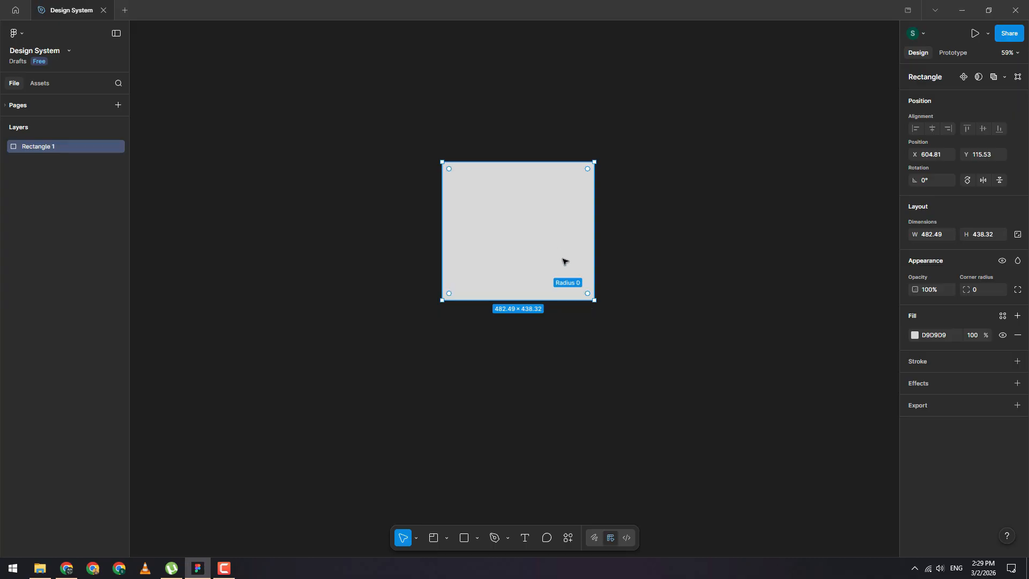
Lock the rectangle's aspect ratio and enlarge it proportionally to about 617 × 560
{"action": "left_click", "coordinate": [1019, 236]}
{"action": "left_click_drag", "start_coordinate": [599, 304], "coordinate": [638, 339]}
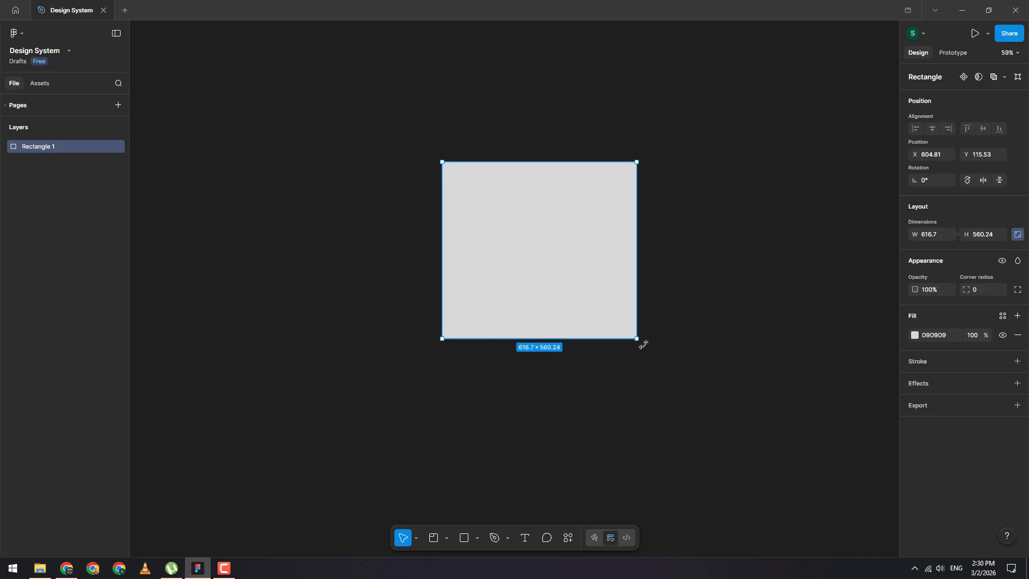
{"action": "left_click", "coordinate": [660, 345]}
{"action": "key", "text": "ctrl+z"}
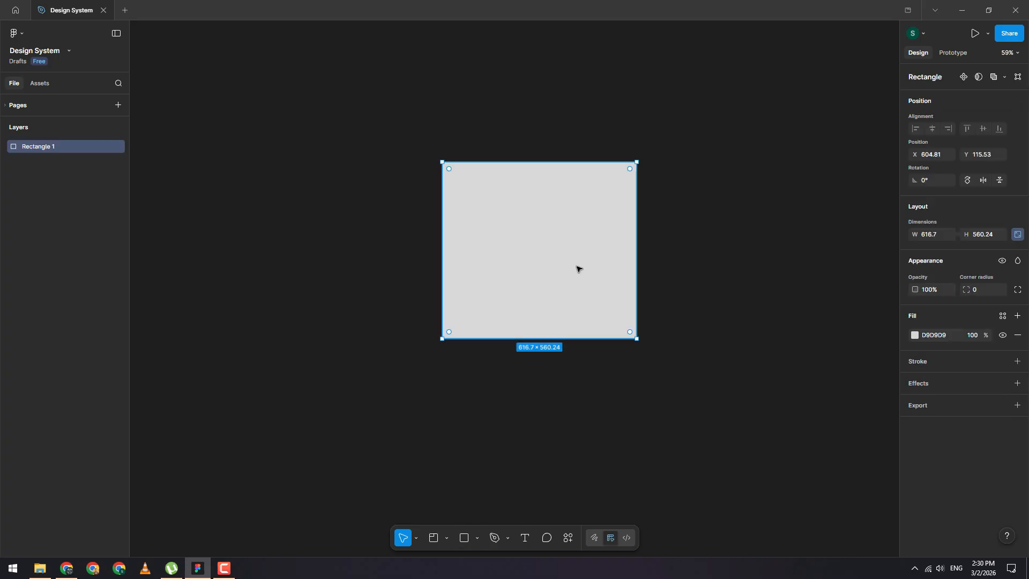
Draw a tall frame about 532 × 1288 to the left of the rectangle and align their top edges
{"action": "scroll", "coordinate": [597, 183], "scroll_direction": "up", "scroll_amount": 3, "text": "ctrl"}
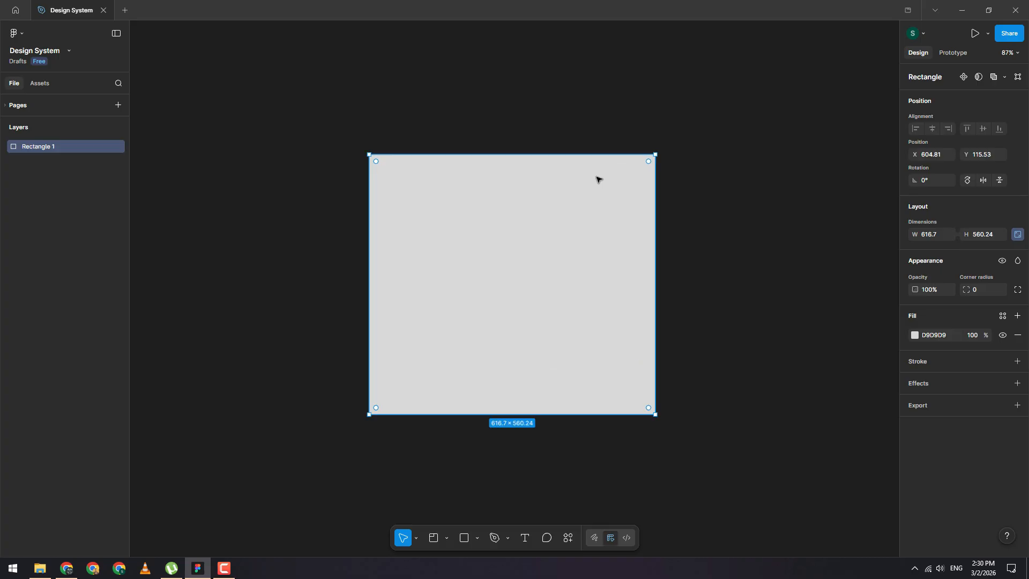
{"action": "scroll", "coordinate": [597, 182], "scroll_direction": "down", "scroll_amount": 5, "text": "ctrl"}
{"action": "left_click", "coordinate": [420, 210]}
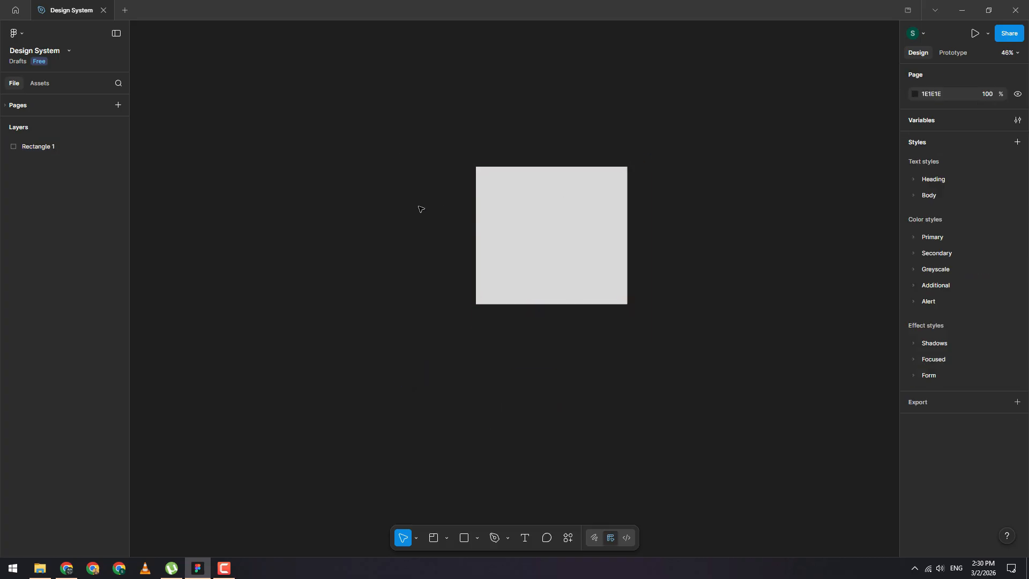
{"action": "left_click", "coordinate": [495, 240]}
{"action": "left_click", "coordinate": [409, 314]}
{"action": "key", "text": "f"}
{"action": "mouse_move", "coordinate": [333, 127]}
{"action": "left_mouse_down"}
{"action": "mouse_move", "coordinate": [398, 317]}
{"action": "mouse_move", "coordinate": [462, 443]}
{"action": "left_mouse_up"}
{"action": "left_click_drag", "start_coordinate": [435, 301], "coordinate": [437, 342]}
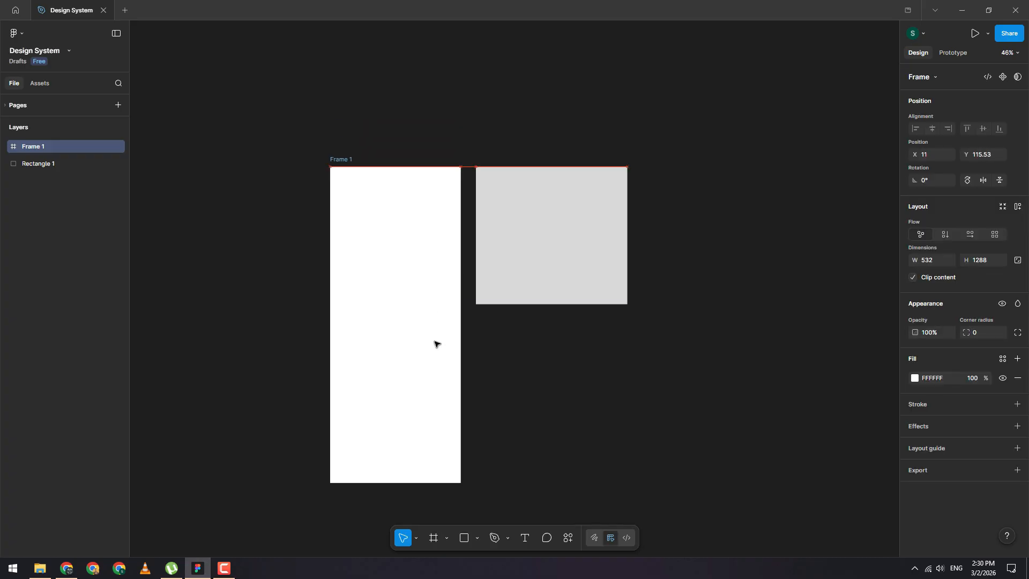
Select the rectangle and the frame alternately to compare how each is shown in the layer list
{"action": "left_click", "coordinate": [574, 241]}
{"action": "left_click", "coordinate": [395, 236]}
{"action": "left_click", "coordinate": [565, 227]}
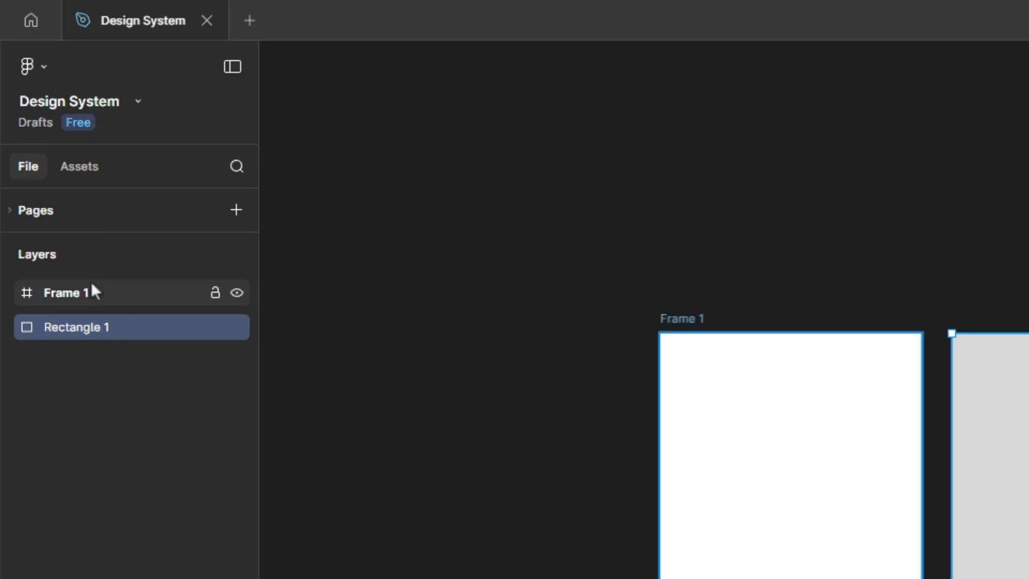
{"action": "left_click", "coordinate": [496, 290]}
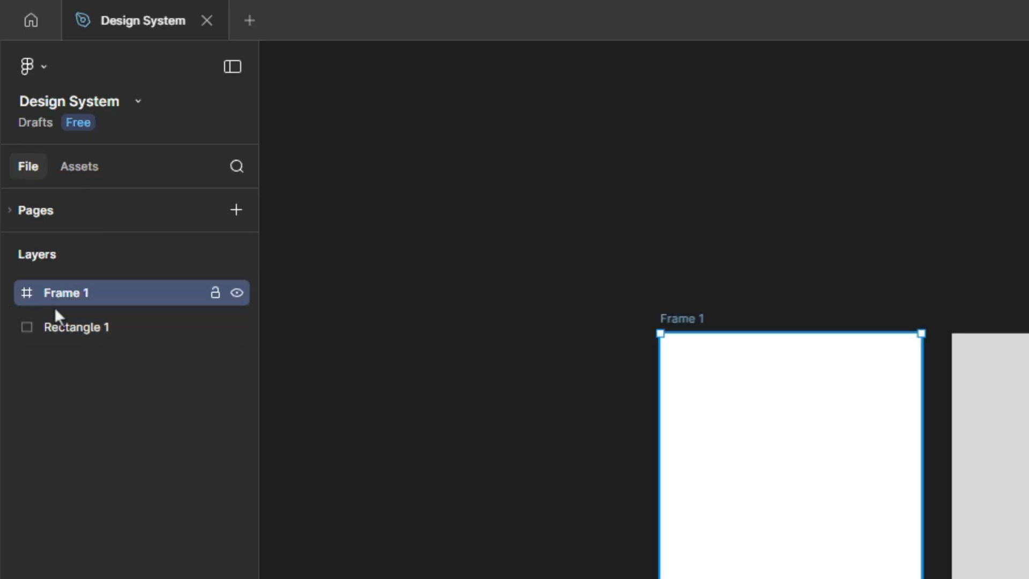
{"action": "left_click", "coordinate": [60, 327]}
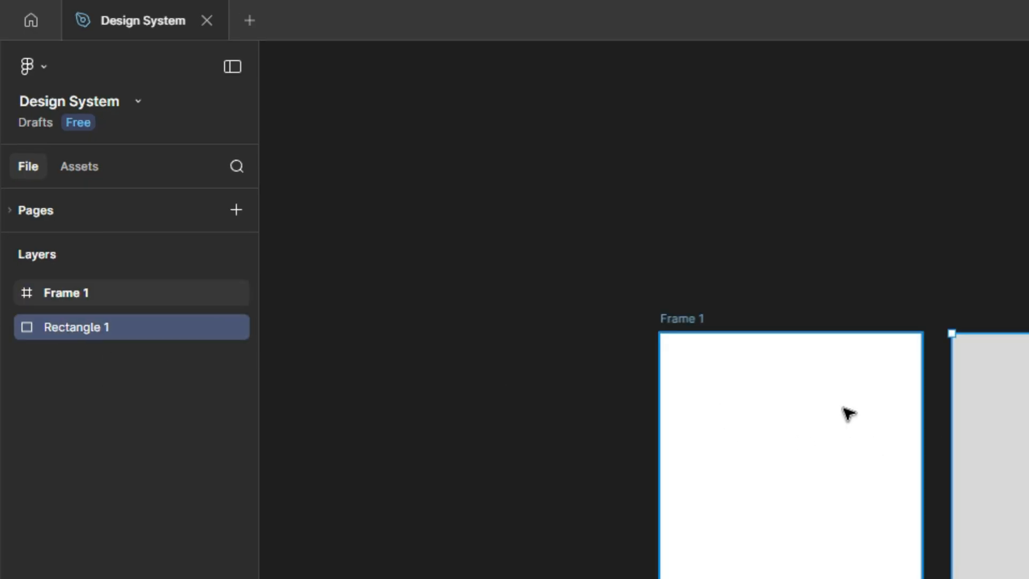
{"action": "left_click", "coordinate": [37, 297]}
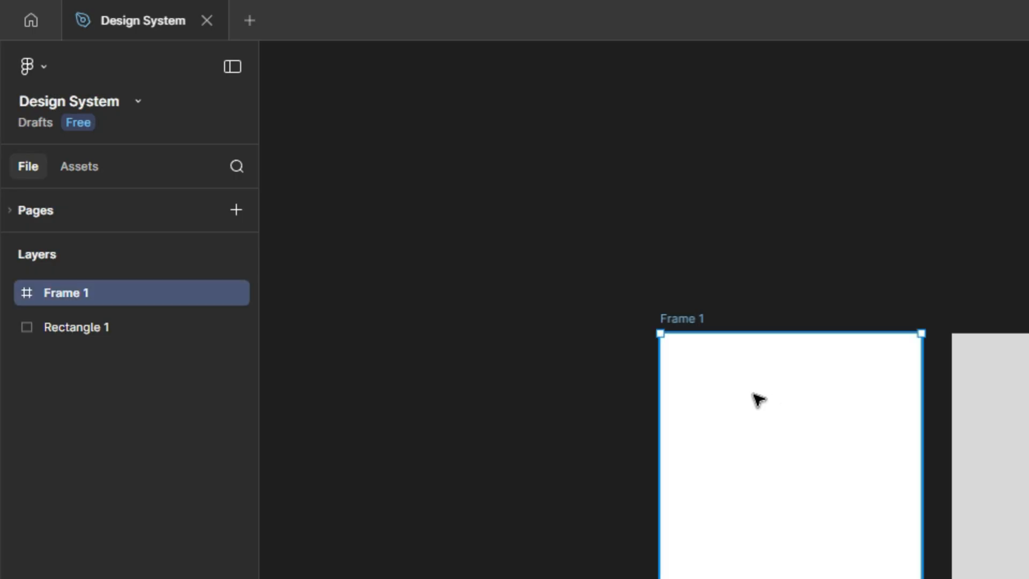
Examine the frame's layout properties and compare them with the gray rectangle's properties
{"action": "scroll", "coordinate": [970, 400], "scroll_direction": "up", "scroll_amount": 5}
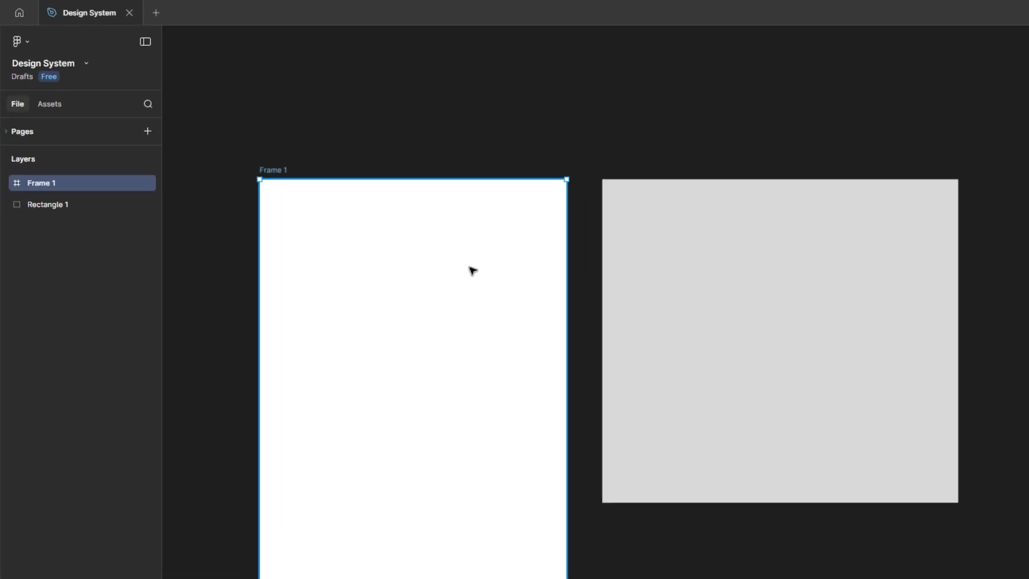
{"action": "scroll", "coordinate": [428, 215], "scroll_direction": "down", "scroll_amount": 3}
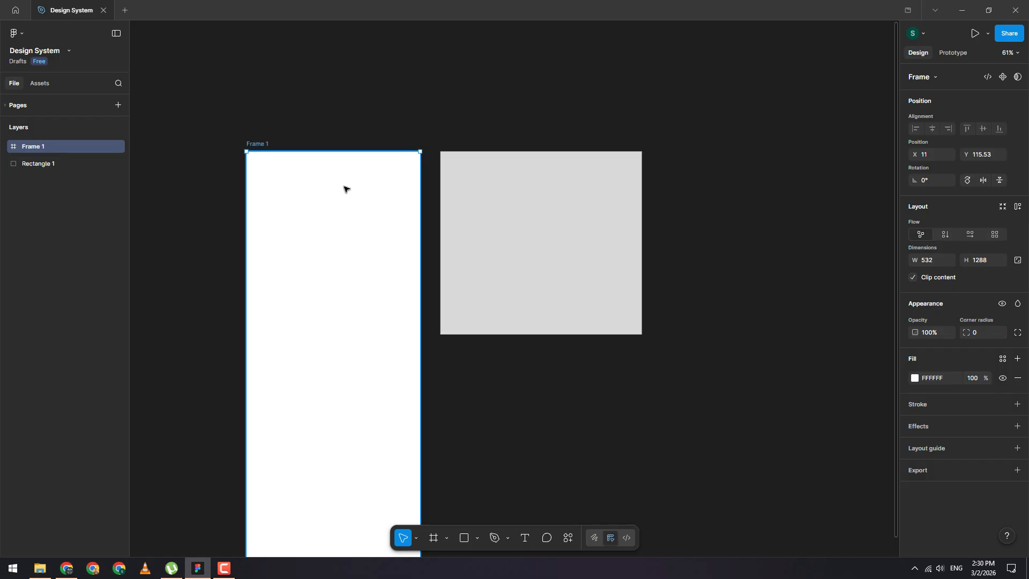
{"action": "left_click", "coordinate": [340, 126]}
{"action": "left_click", "coordinate": [300, 176]}
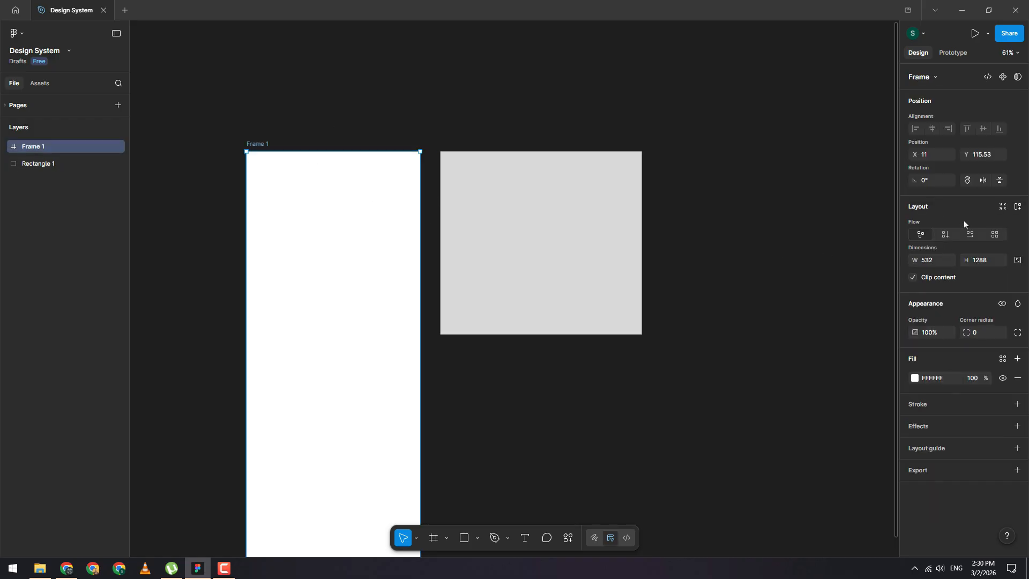
{"action": "left_click", "coordinate": [336, 136]}
{"action": "left_click", "coordinate": [267, 144]}
{"action": "left_click", "coordinate": [532, 204]}
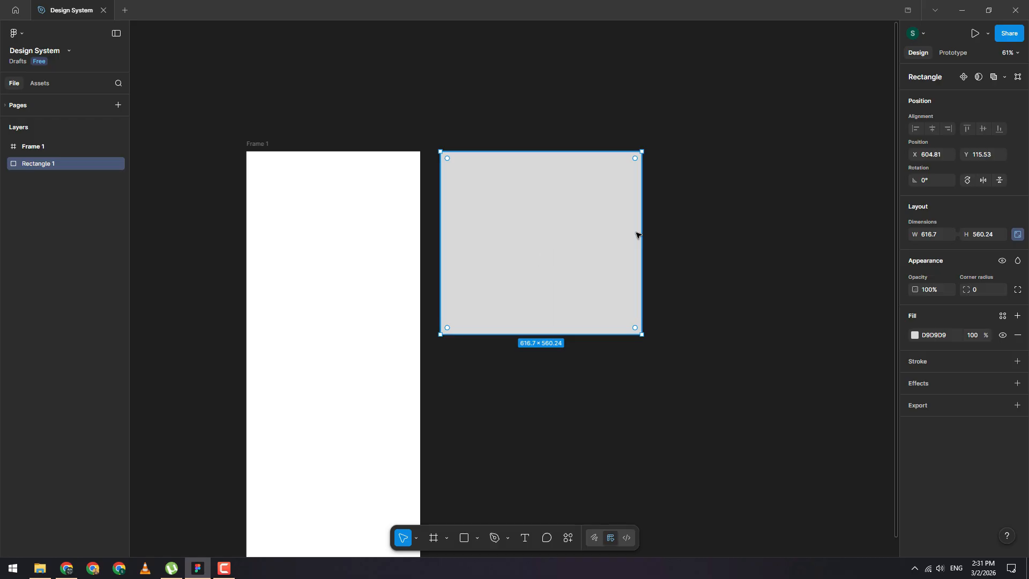
{"action": "left_click_drag", "start_coordinate": [429, 135], "coordinate": [681, 361]}
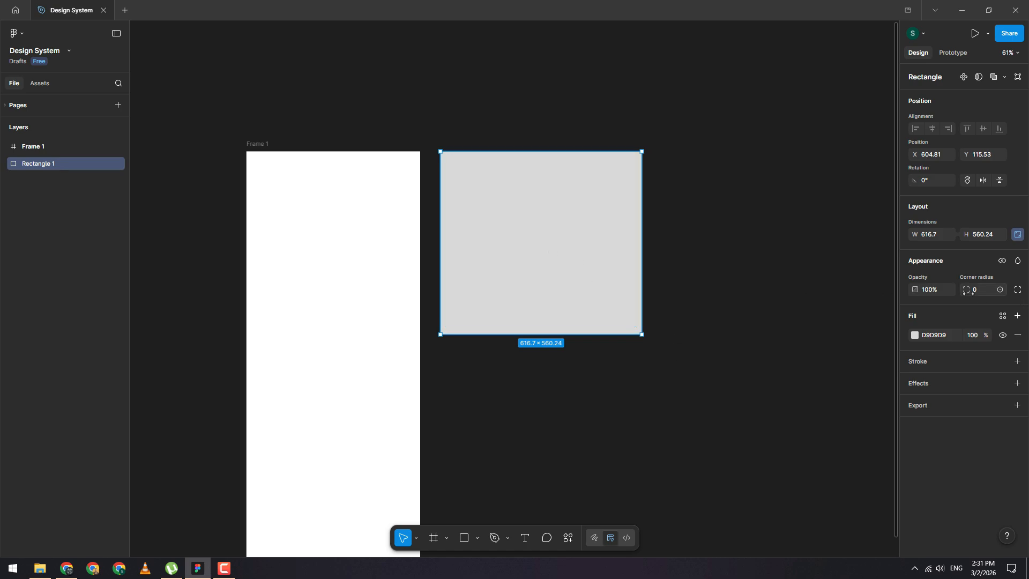
Round the gray rectangle's corners to radius 708, adjust the radius to 280.12, and move the shape right to X 657.31
{"action": "left_click_drag", "start_coordinate": [968, 293], "coordinate": [810, 33]}
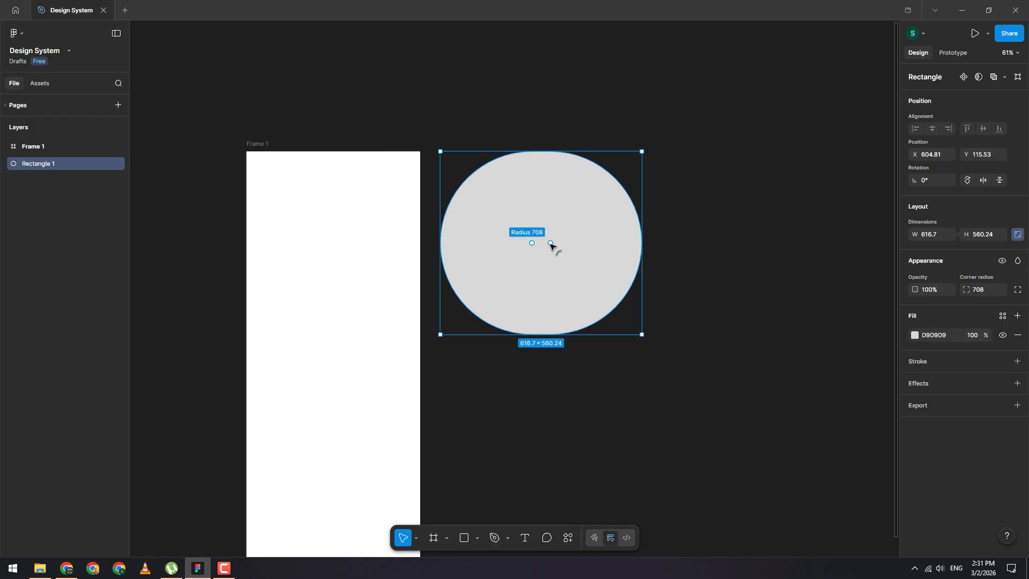
{"action": "left_click_drag", "start_coordinate": [551, 246], "coordinate": [568, 210]}
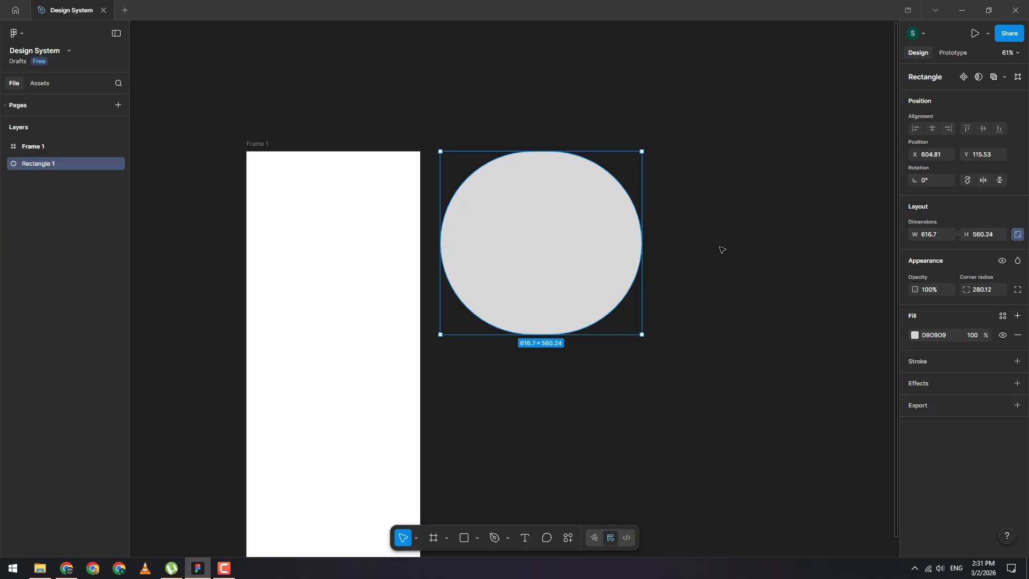
{"action": "mouse_move", "coordinate": [572, 217]}
{"action": "left_mouse_down"}
{"action": "mouse_move", "coordinate": [593, 236]}
{"action": "mouse_move", "coordinate": [588, 214]}
{"action": "mouse_move", "coordinate": [577, 214]}
{"action": "left_mouse_up"}
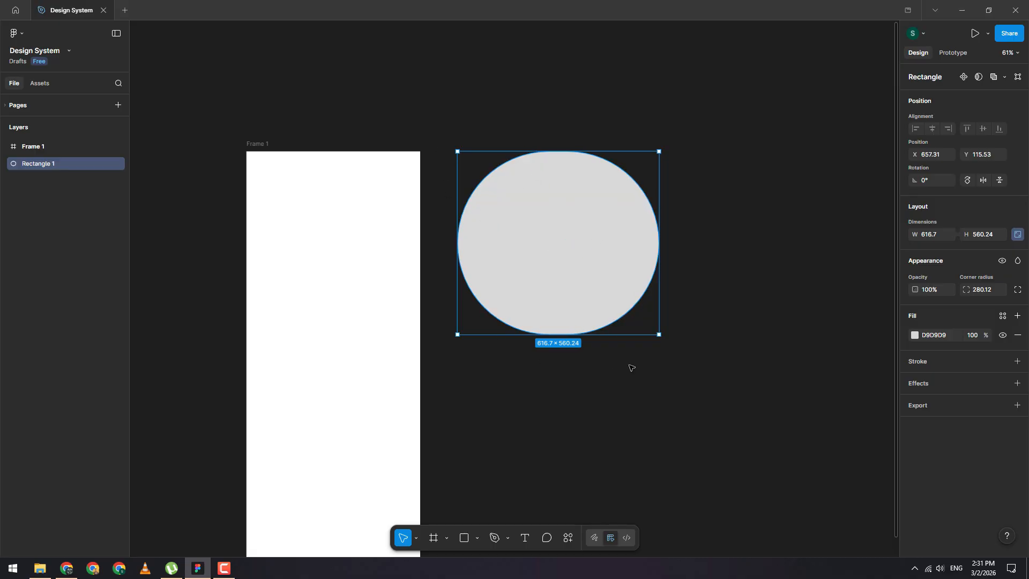
{"action": "left_click", "coordinate": [668, 257]}
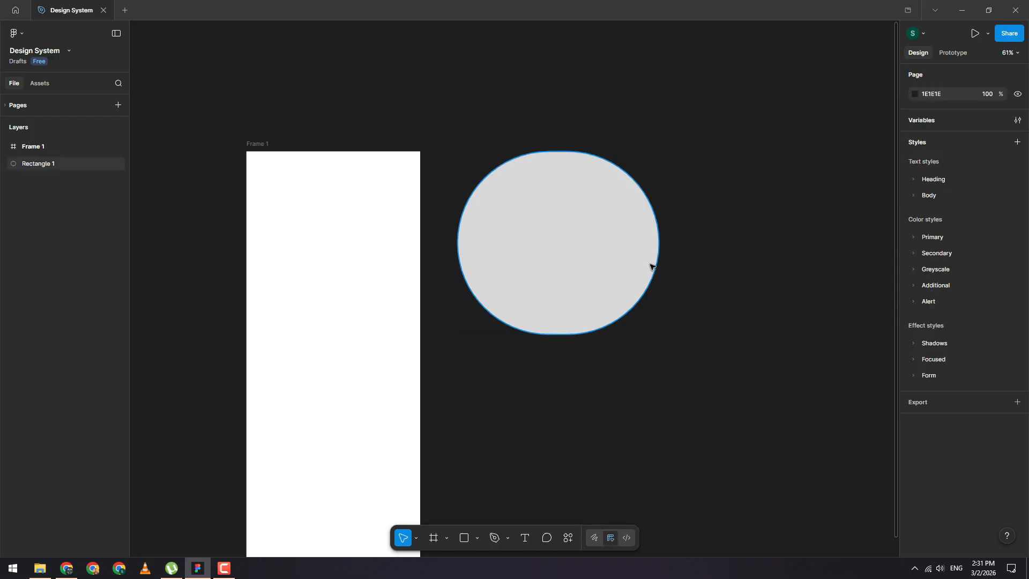
Undo the rectangle's move and corner rounding
{"action": "left_click", "coordinate": [654, 266]}
{"action": "key", "text": "ctrl+z"}
{"action": "key", "text": "ctrl+z"}
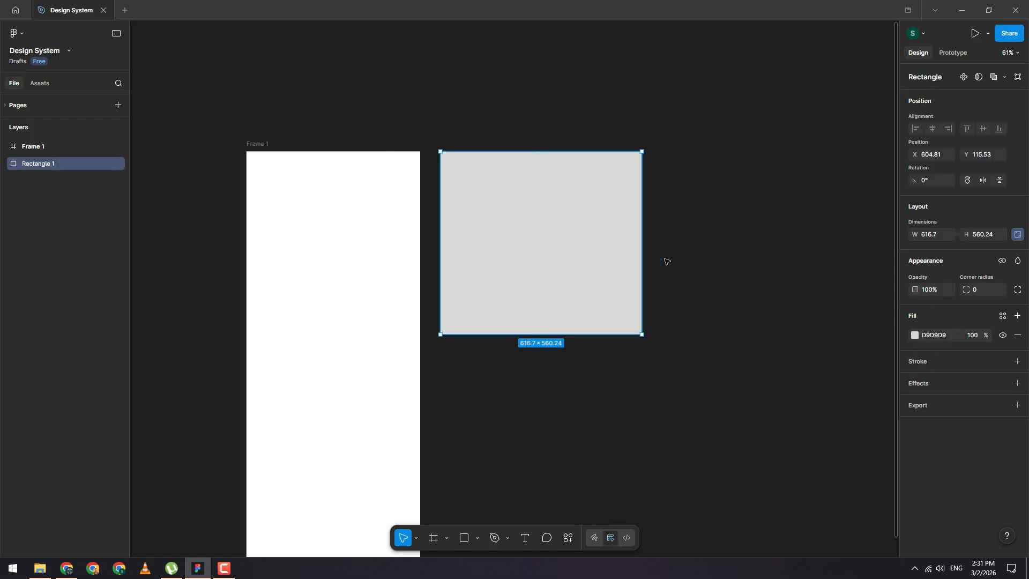
Try to enter point editing on the white frame
{"action": "scroll", "coordinate": [572, 168], "scroll_direction": "up", "scroll_amount": 3}
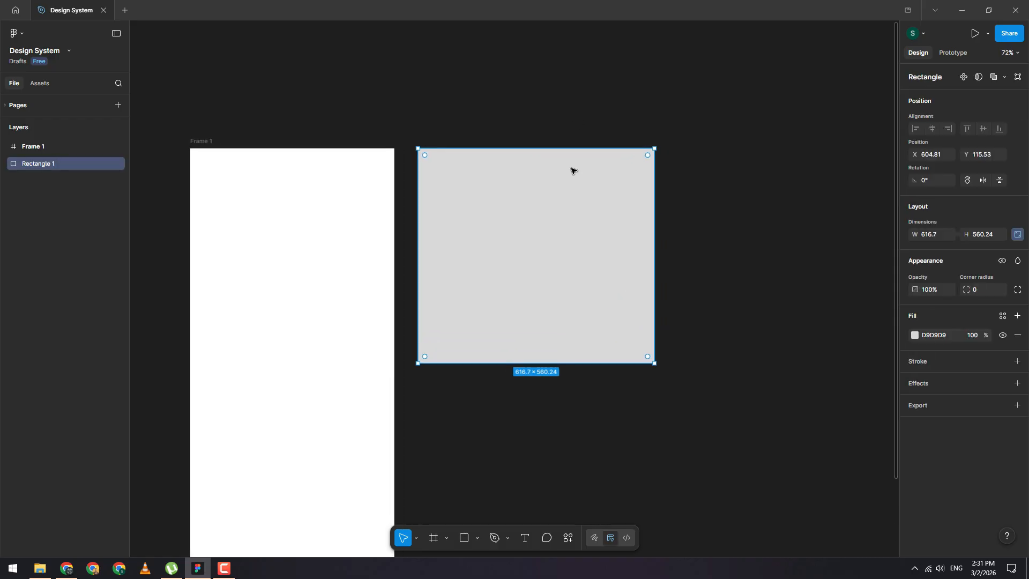
{"action": "left_click", "coordinate": [740, 191]}
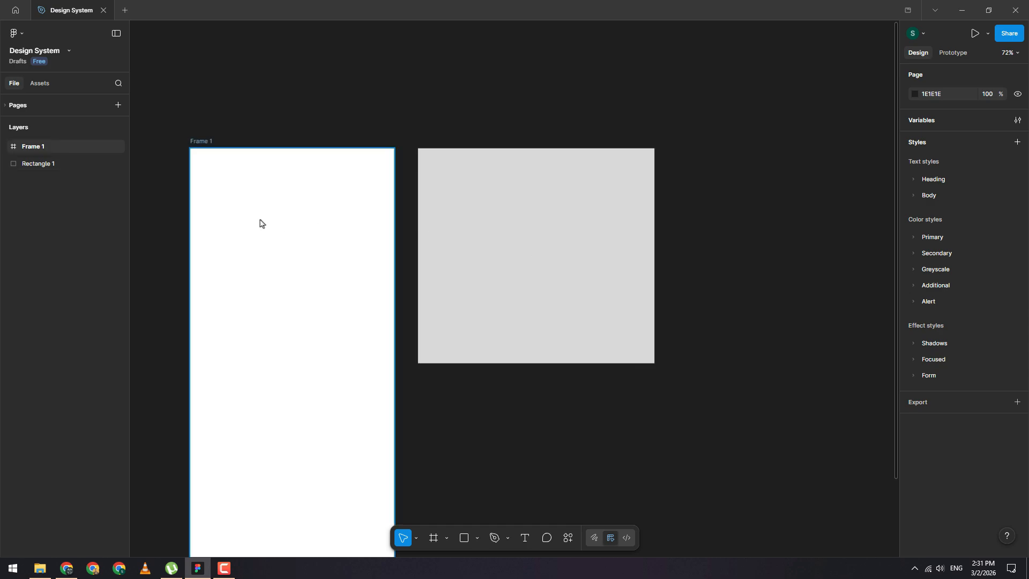
{"action": "left_click", "coordinate": [211, 161]}
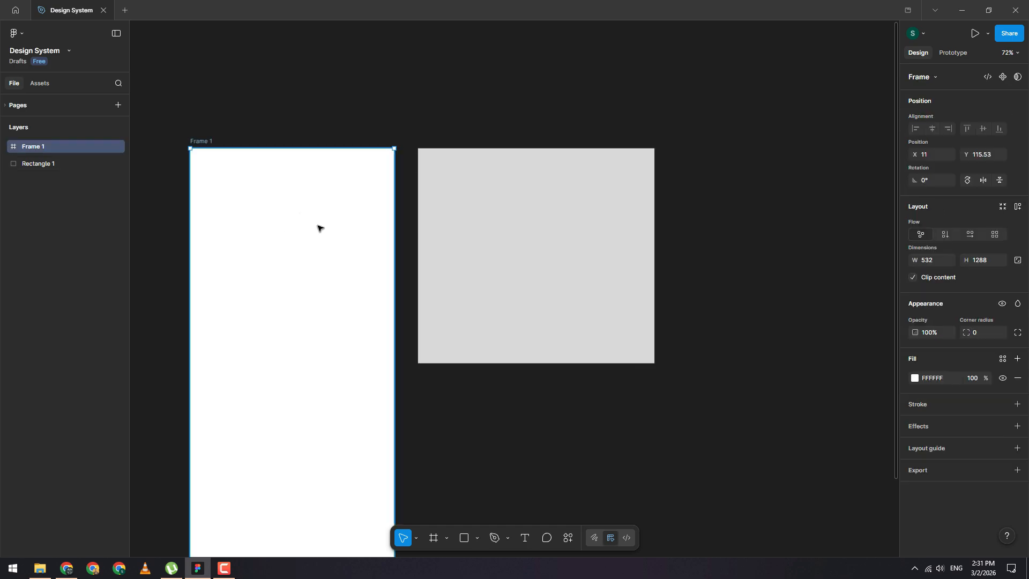
{"action": "key", "text": "Return"}
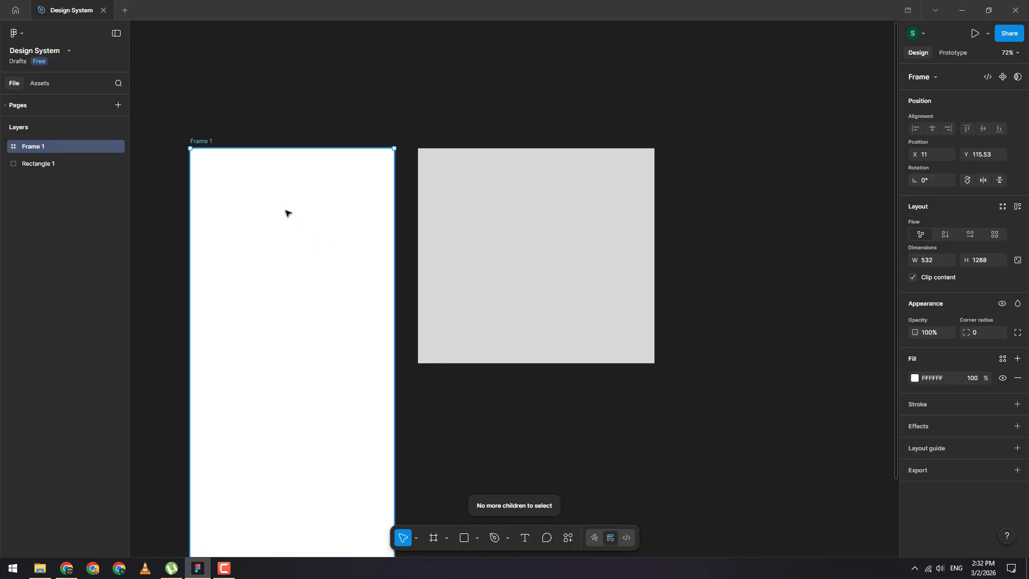
Enter vector editing on the gray rectangle and move its top-left point inward to about X 1098, Y 564
{"action": "left_click", "coordinate": [499, 193]}
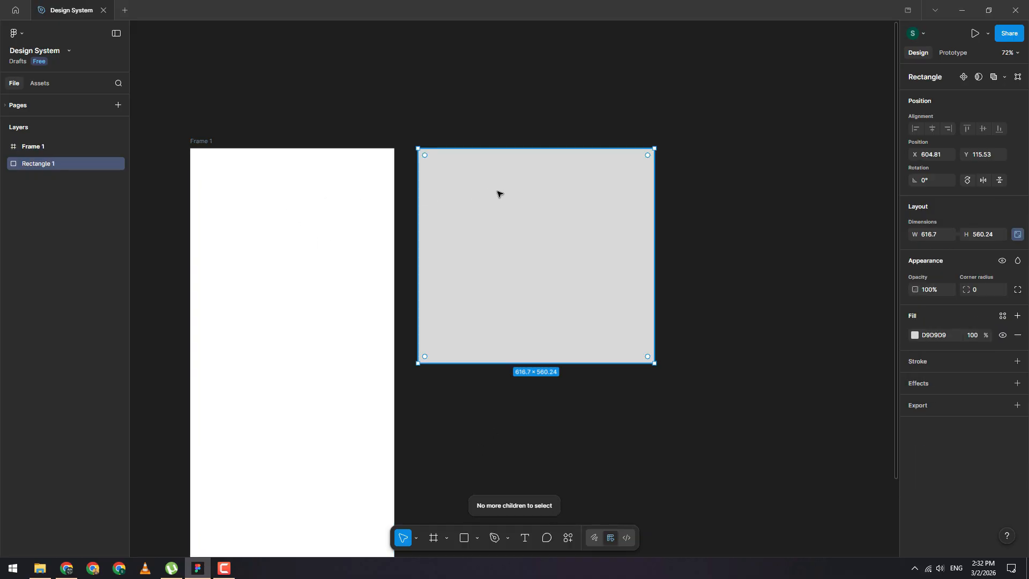
{"action": "double_click", "coordinate": [499, 193]}
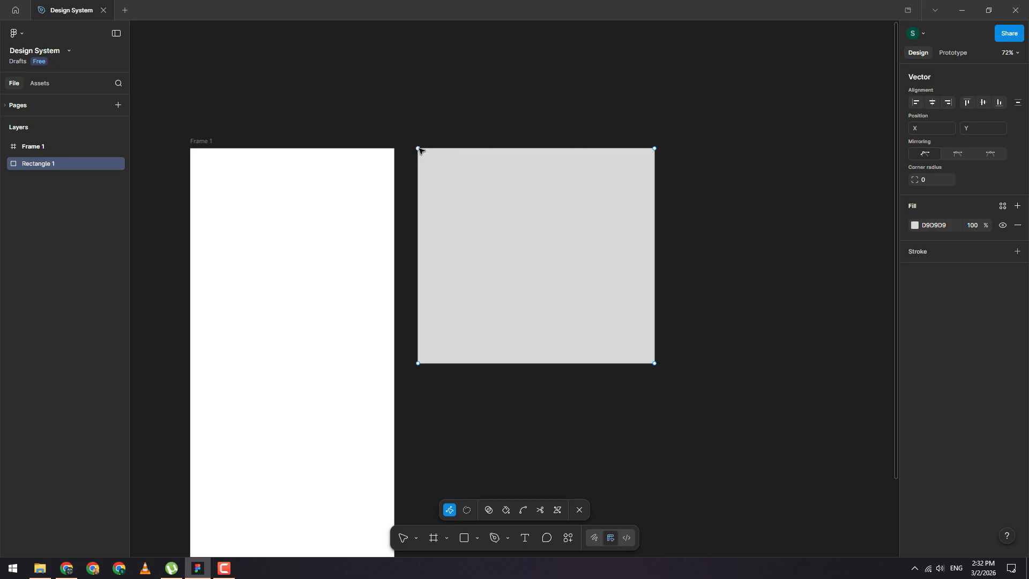
{"action": "scroll", "coordinate": [599, 159], "scroll_direction": "up", "scroll_amount": 3, "text": "ctrl"}
{"action": "scroll", "coordinate": [599, 156], "scroll_direction": "down", "scroll_amount": 3, "text": "ctrl"}
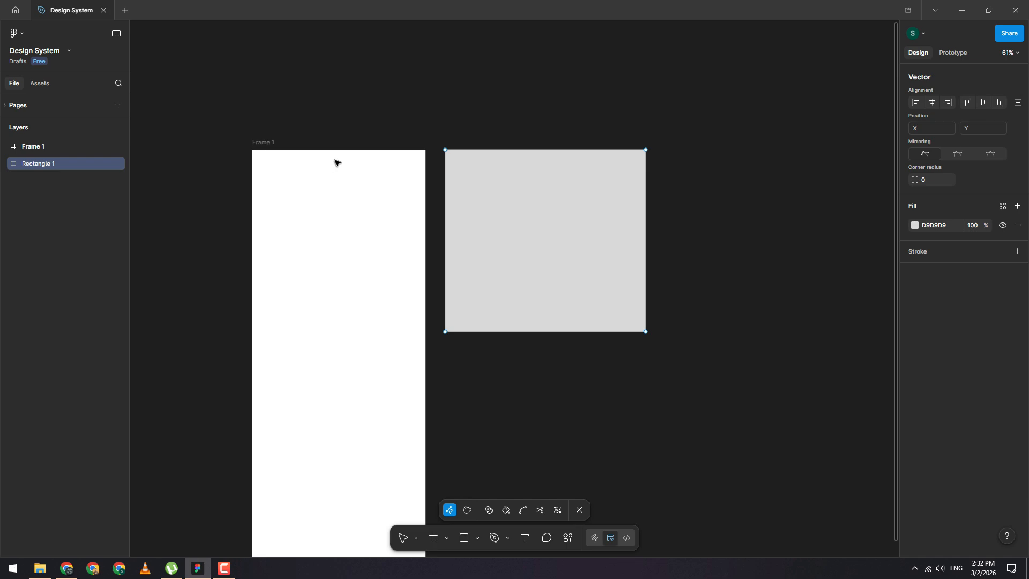
{"action": "scroll", "coordinate": [595, 216], "scroll_direction": "up", "scroll_amount": 5}
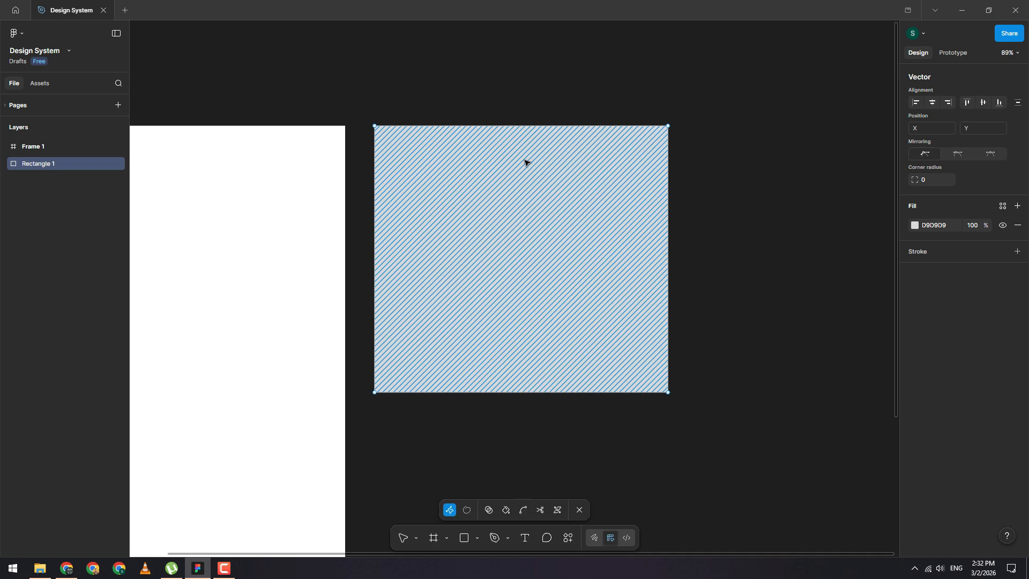
{"action": "left_click", "coordinate": [375, 126]}
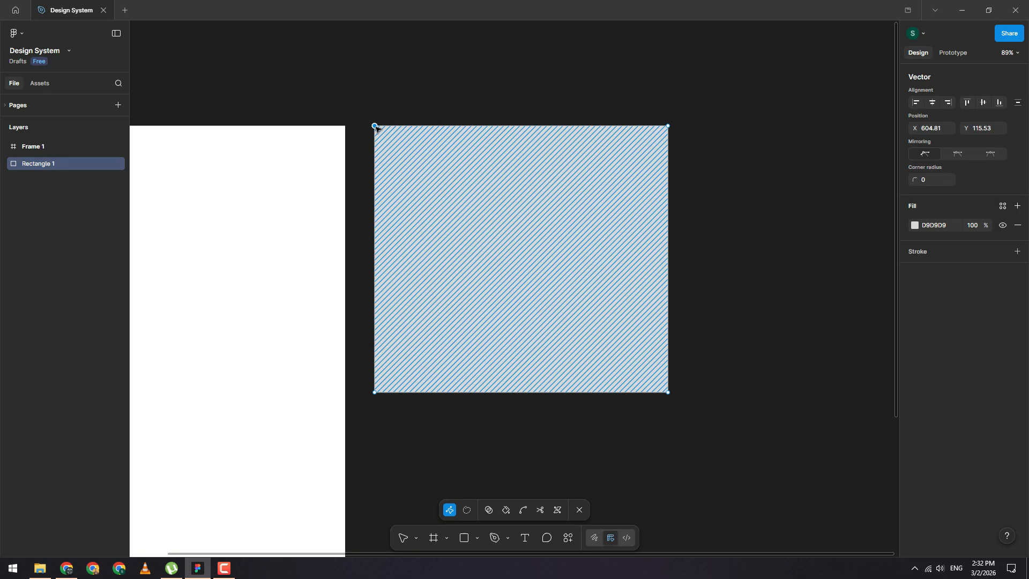
{"action": "left_click_drag", "start_coordinate": [377, 128], "coordinate": [611, 342]}
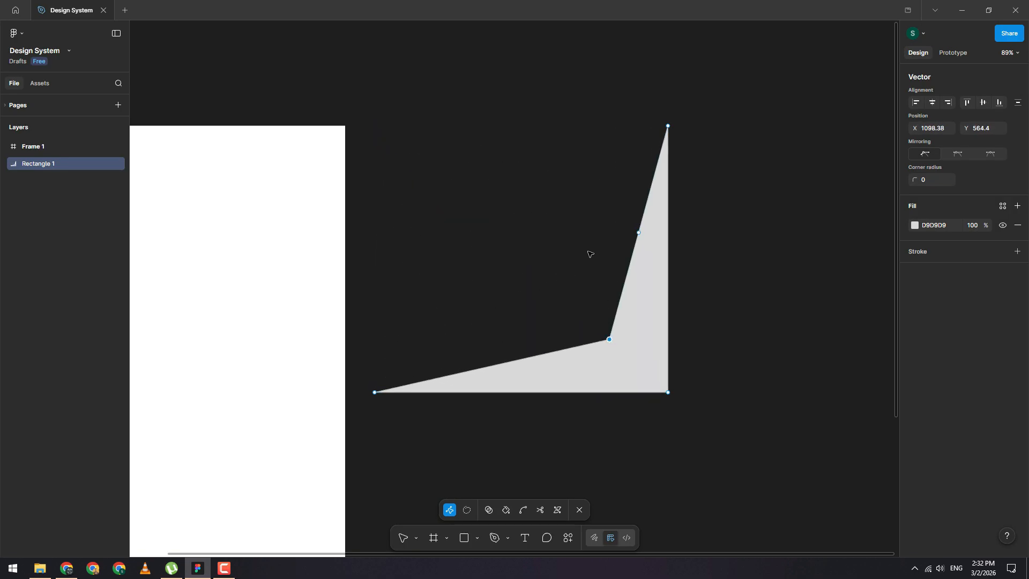
Reshape the gray vector into a checkmark, moving its lower-right point inward, upper-right point to about X 1442, Y 192, and left point to about X 627, Y 564
{"action": "scroll", "coordinate": [558, 183], "scroll_direction": "down", "scroll_amount": 3}
{"action": "scroll", "coordinate": [588, 180], "scroll_direction": "up", "scroll_amount": 3}
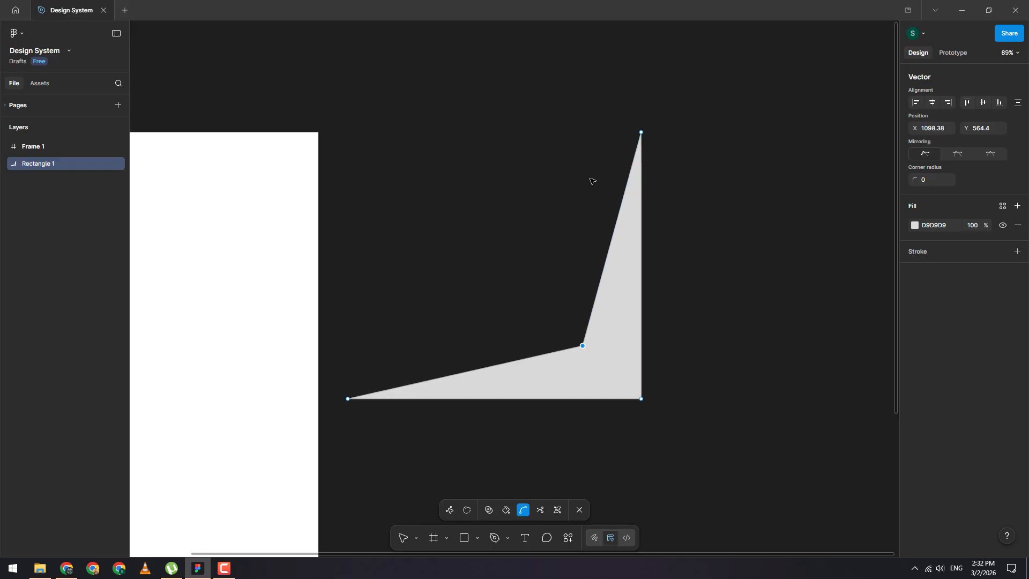
{"action": "mouse_move", "coordinate": [349, 404]}
{"action": "left_mouse_down"}
{"action": "mouse_move", "coordinate": [384, 243]}
{"action": "mouse_move", "coordinate": [352, 394]}
{"action": "left_mouse_up"}
{"action": "left_click_drag", "start_coordinate": [642, 399], "coordinate": [605, 401]}
{"action": "left_click_drag", "start_coordinate": [642, 132], "coordinate": [746, 169]}
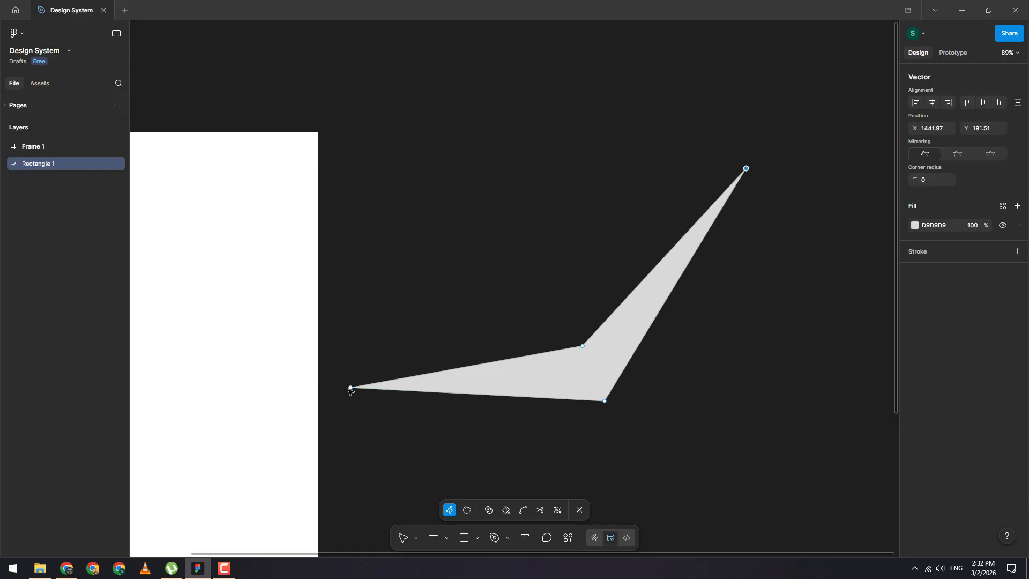
{"action": "left_click_drag", "start_coordinate": [351, 388], "coordinate": [359, 347]}
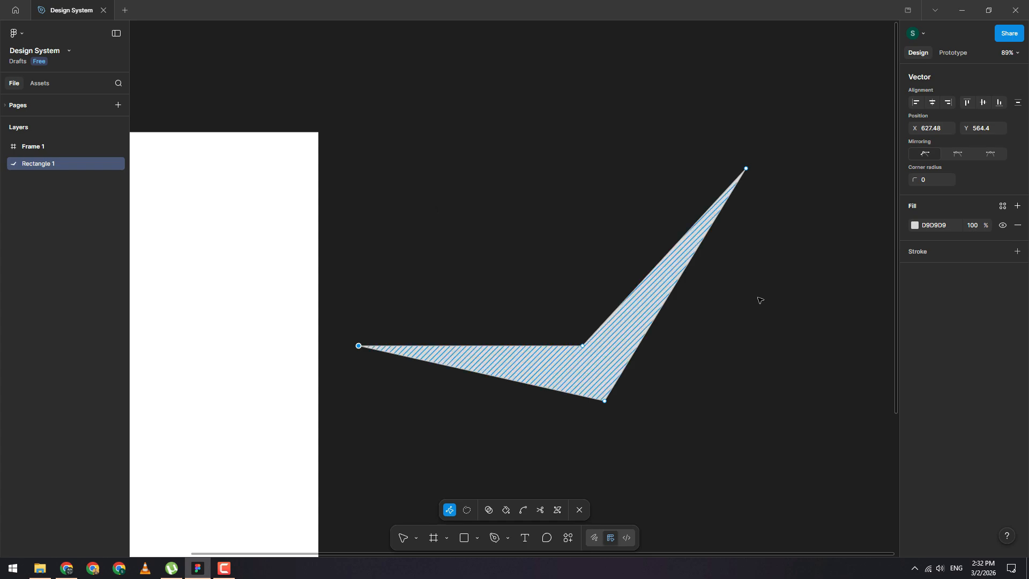
Lasso-select the checkmark's left, inner and bottom points, clear the selection and return to the Move tool
{"action": "scroll", "coordinate": [501, 396], "scroll_direction": "down", "scroll_amount": 5}
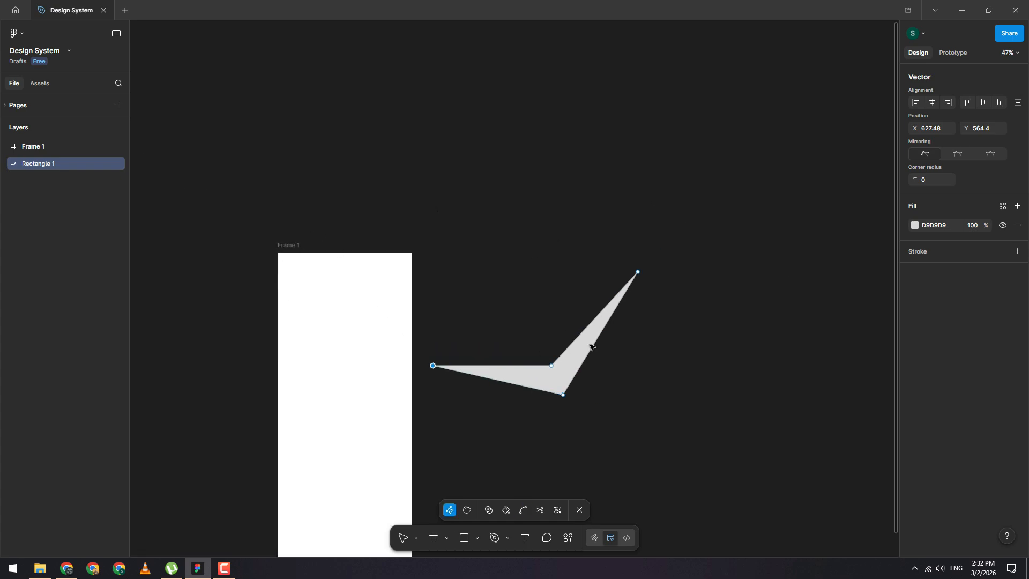
{"action": "scroll", "coordinate": [544, 352], "scroll_direction": "up", "scroll_amount": 3}
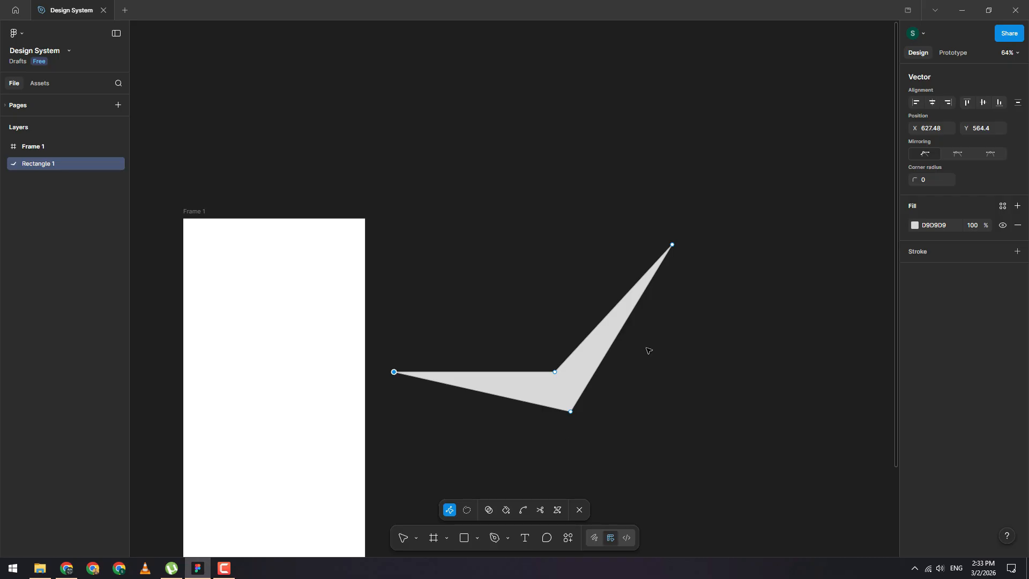
{"action": "scroll", "coordinate": [697, 228], "scroll_direction": "down", "scroll_amount": 2}
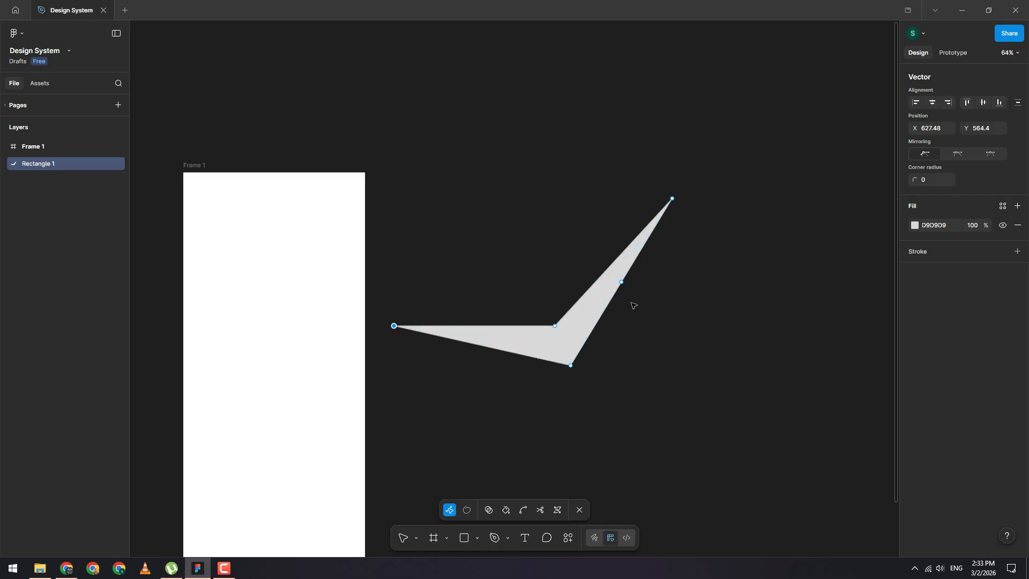
{"action": "scroll", "coordinate": [606, 327], "scroll_direction": "up", "scroll_amount": 2}
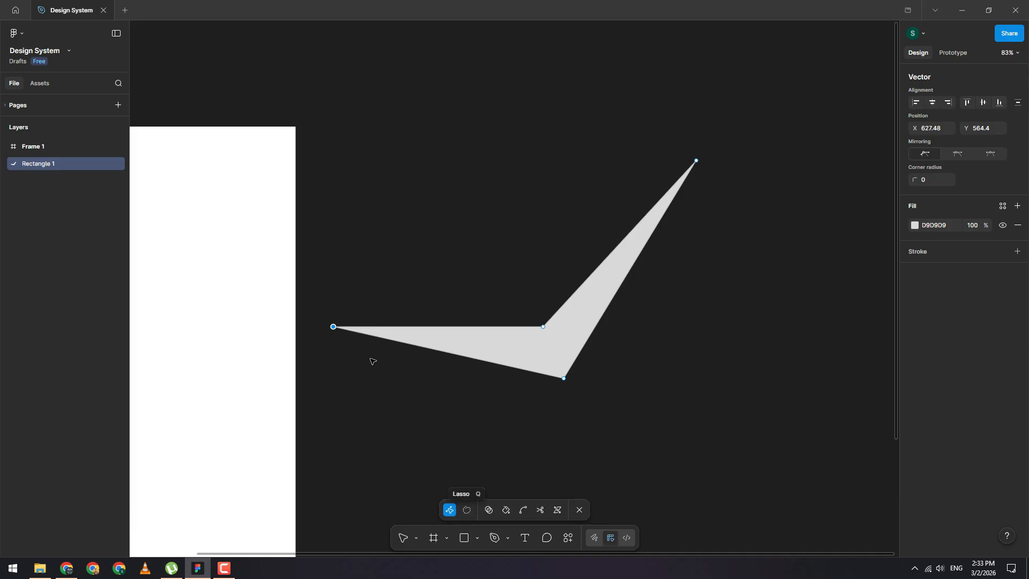
{"action": "key", "text": "q"}
{"action": "mouse_move", "coordinate": [318, 291]}
{"action": "left_mouse_down"}
{"action": "mouse_move", "coordinate": [349, 368]}
{"action": "mouse_move", "coordinate": [629, 416]}
{"action": "mouse_move", "coordinate": [611, 379]}
{"action": "mouse_move", "coordinate": [549, 359]}
{"action": "mouse_move", "coordinate": [567, 308]}
{"action": "mouse_move", "coordinate": [361, 270]}
{"action": "mouse_move", "coordinate": [385, 280]}
{"action": "left_mouse_up"}
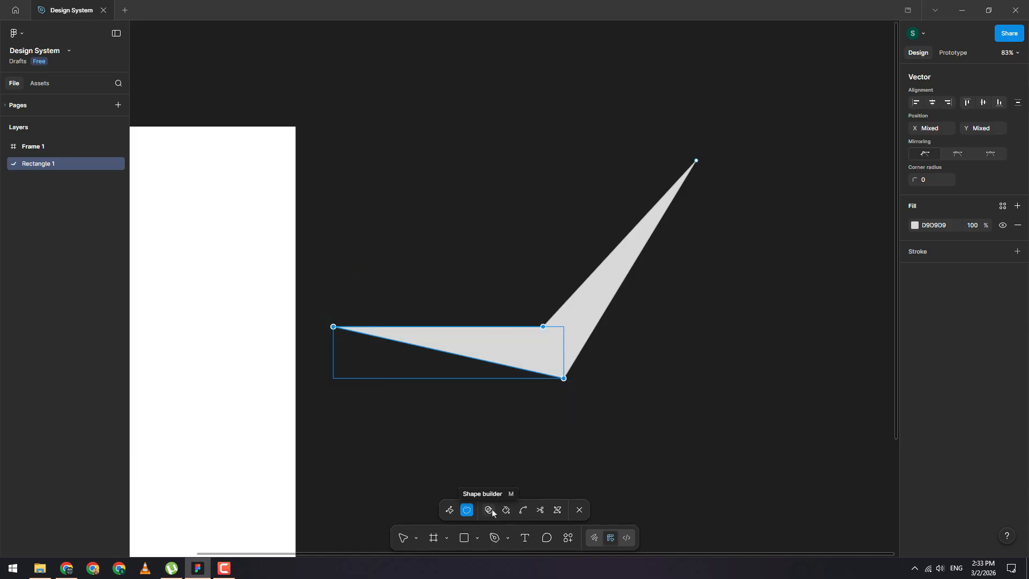
{"action": "left_click", "coordinate": [667, 407]}
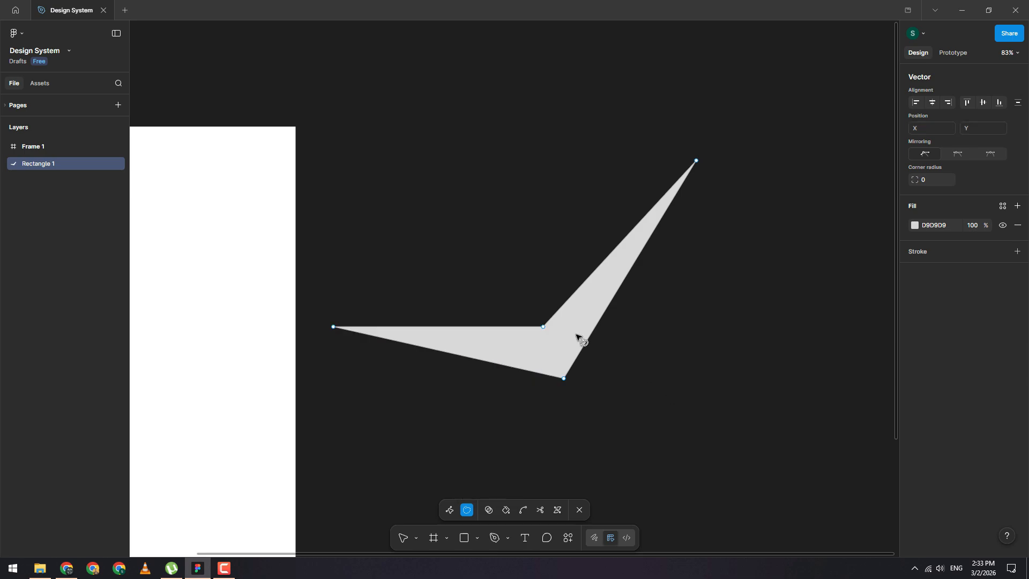
{"action": "key", "text": "v"}
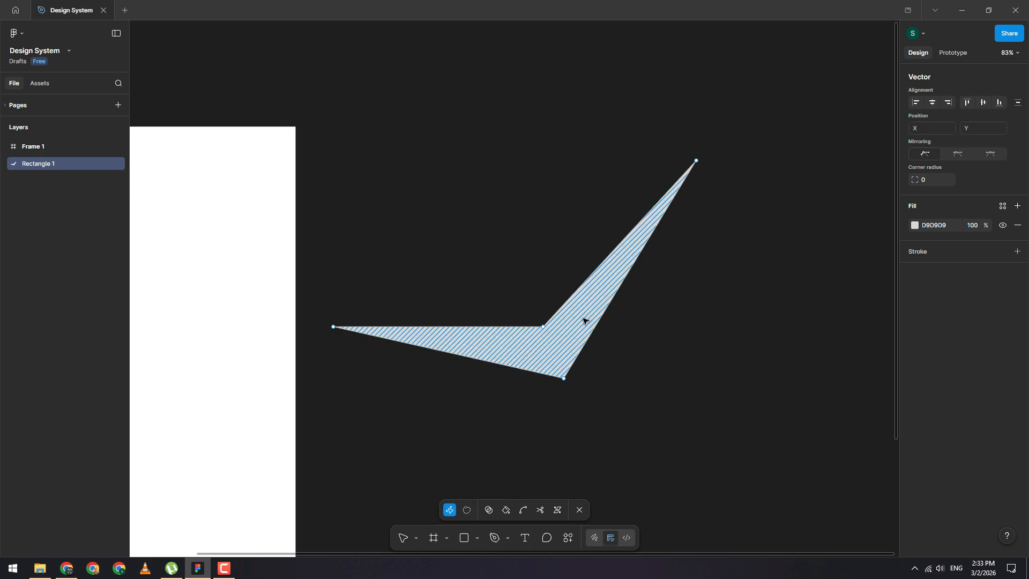
Duplicate the checkmark path up and to the left within vector editing, undo it, and repeat the attempt with all points selected
{"action": "mouse_move", "coordinate": [583, 320]}
{"action": "left_mouse_down"}
{"action": "mouse_move", "coordinate": [549, 246]}
{"action": "mouse_move", "coordinate": [558, 246]}
{"action": "left_mouse_up"}
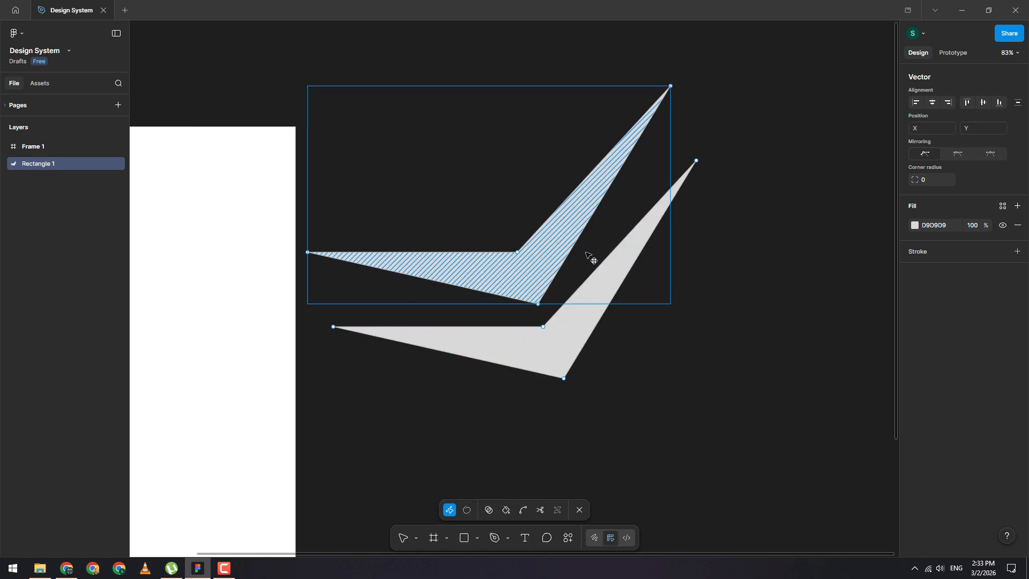
{"action": "key", "text": "ctrl+z"}
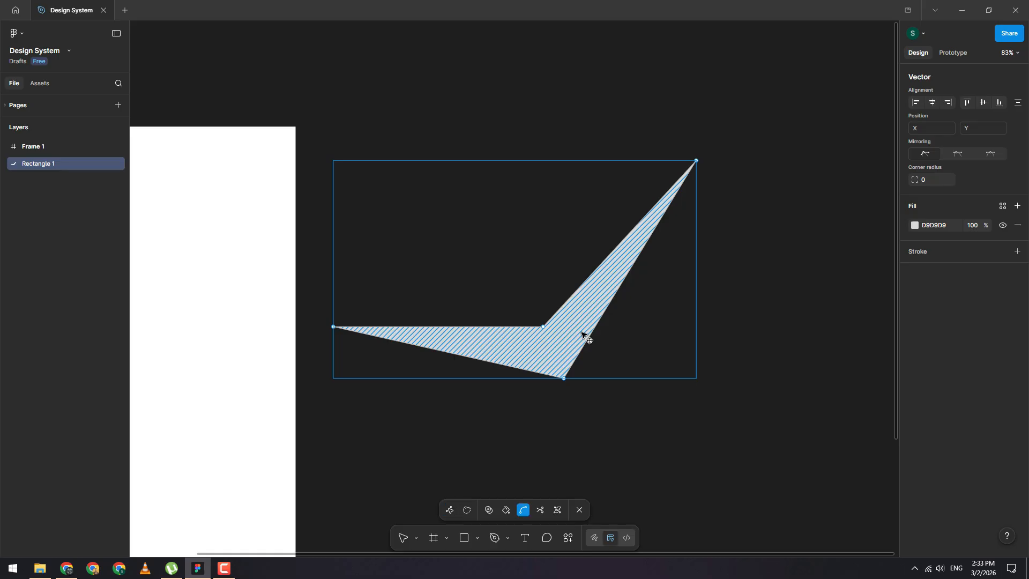
{"action": "key", "text": "ctrl+a"}
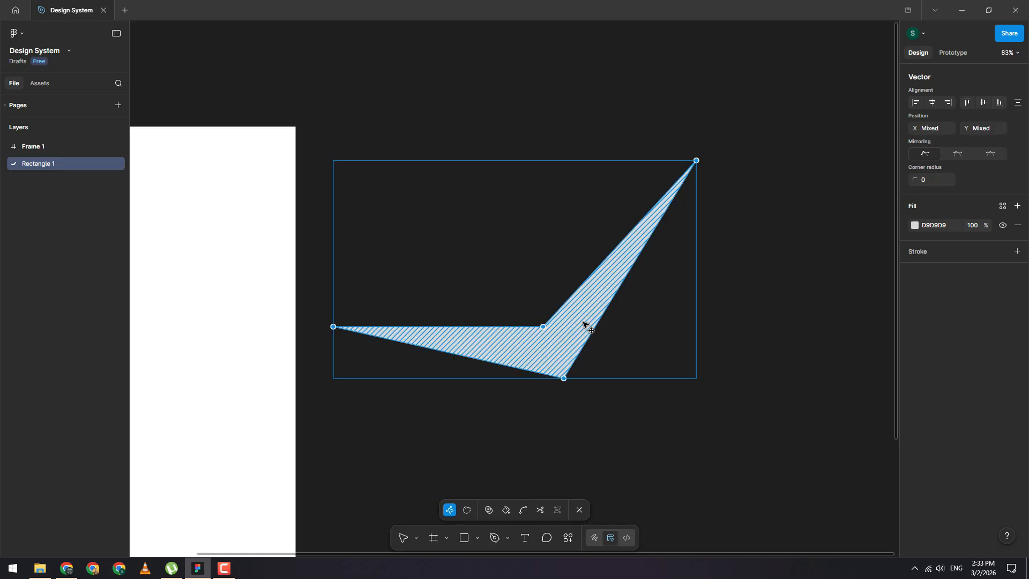
{"action": "left_click_drag", "start_coordinate": [584, 323], "coordinate": [557, 242]}
{"action": "key", "text": "ctrl+z"}
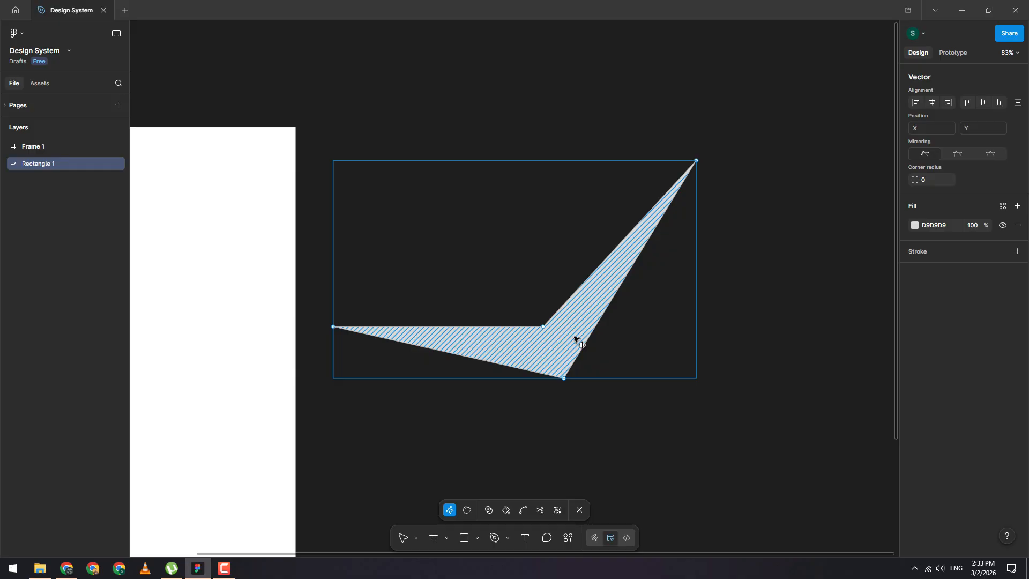
Duplicate the checkmark path within the same vector, rotate the copy downward and position it across the original
{"action": "left_click_drag", "start_coordinate": [575, 339], "coordinate": [550, 274]}
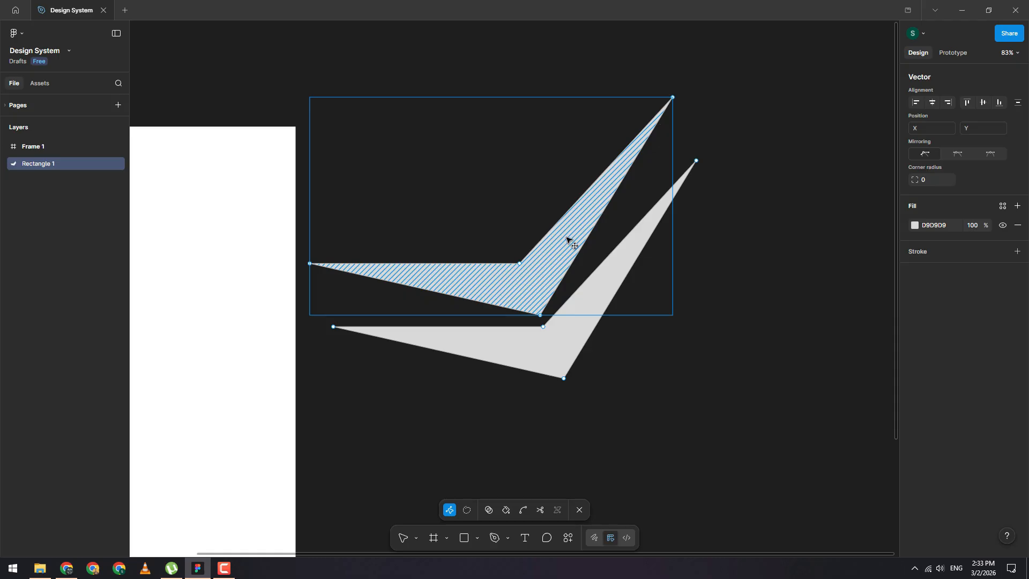
{"action": "mouse_move", "coordinate": [567, 238]}
{"action": "left_mouse_down"}
{"action": "mouse_move", "coordinate": [571, 222]}
{"action": "mouse_move", "coordinate": [568, 239]}
{"action": "left_mouse_up"}
{"action": "left_click_drag", "start_coordinate": [680, 95], "coordinate": [681, 100]}
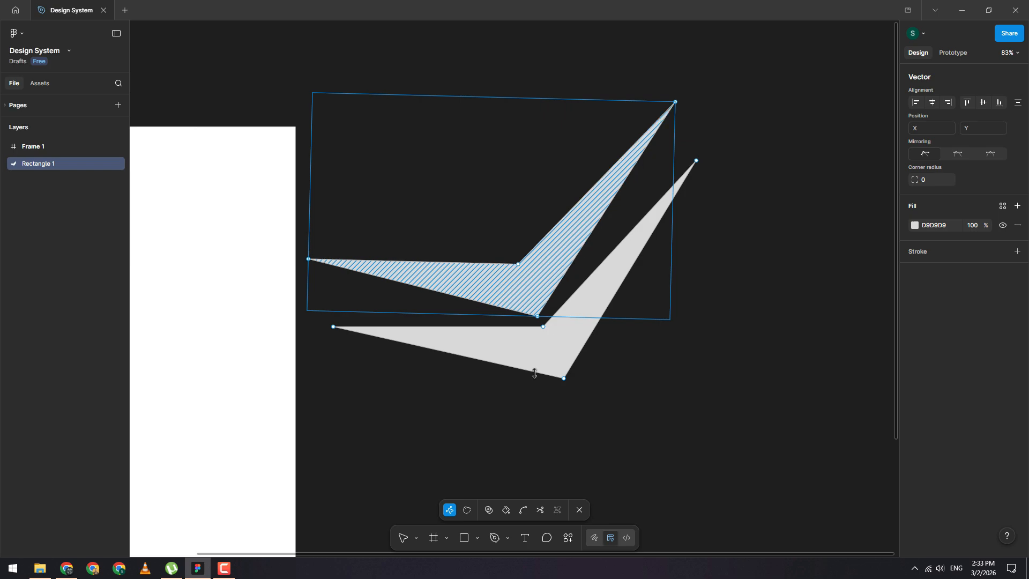
{"action": "mouse_move", "coordinate": [681, 97]}
{"action": "left_mouse_down"}
{"action": "mouse_move", "coordinate": [694, 137]}
{"action": "mouse_move", "coordinate": [696, 361]}
{"action": "mouse_move", "coordinate": [668, 407]}
{"action": "mouse_move", "coordinate": [694, 375]}
{"action": "left_mouse_up"}
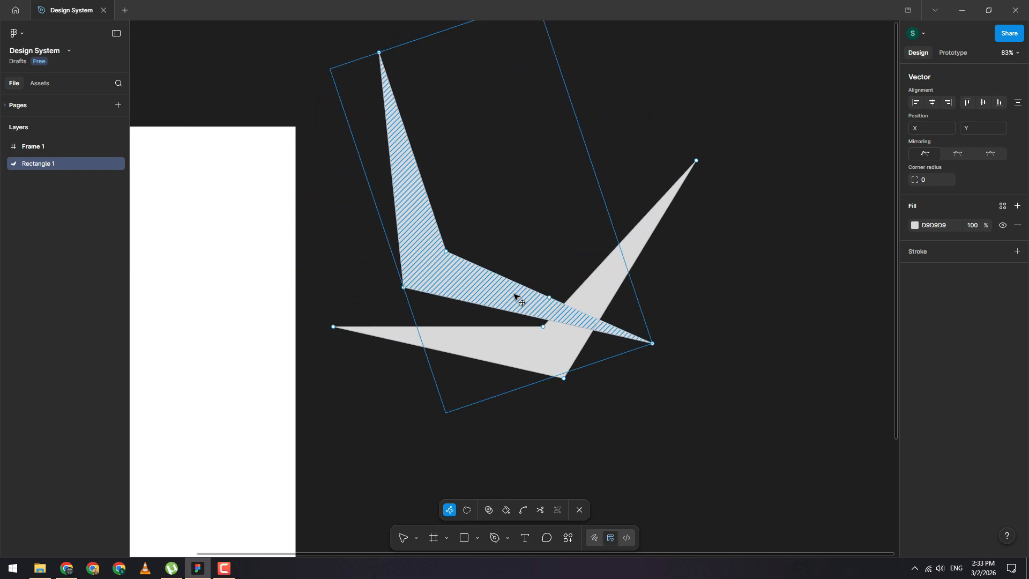
{"action": "mouse_move", "coordinate": [517, 297]}
{"action": "left_mouse_down"}
{"action": "mouse_move", "coordinate": [586, 287]}
{"action": "mouse_move", "coordinate": [632, 301]}
{"action": "mouse_move", "coordinate": [647, 326]}
{"action": "left_mouse_up"}
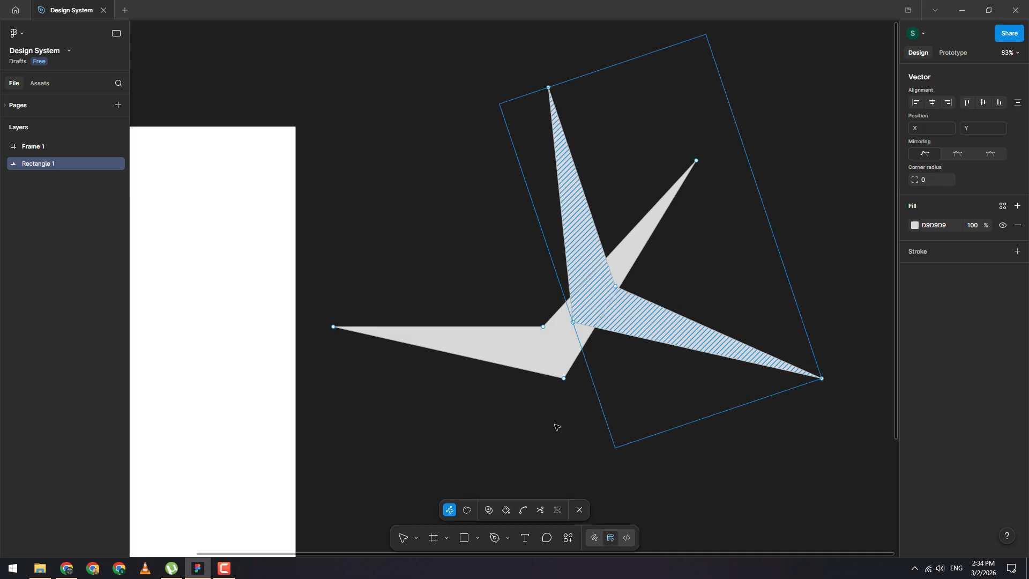
{"action": "left_click", "coordinate": [552, 347]}
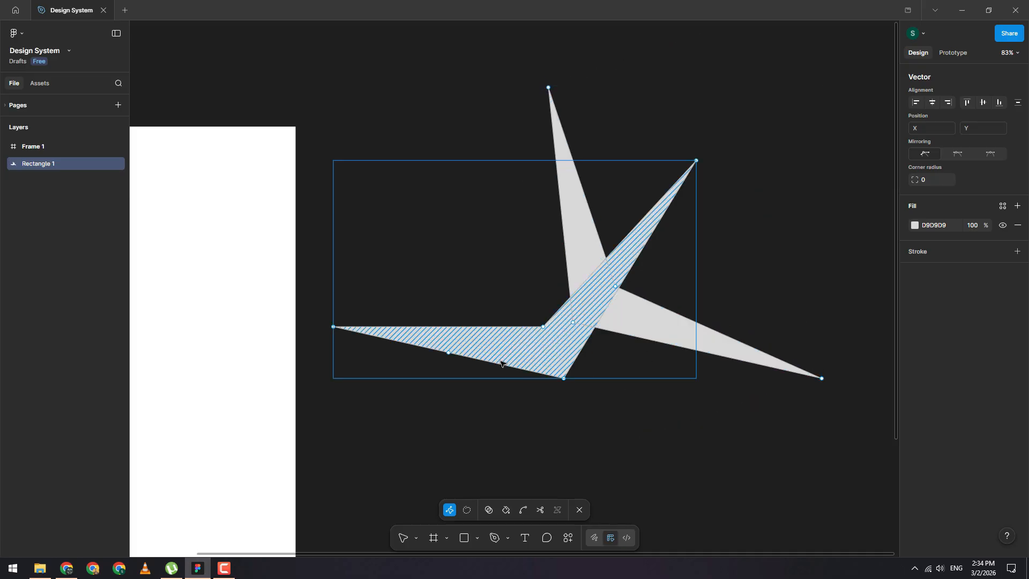
{"action": "left_click", "coordinate": [732, 278]}
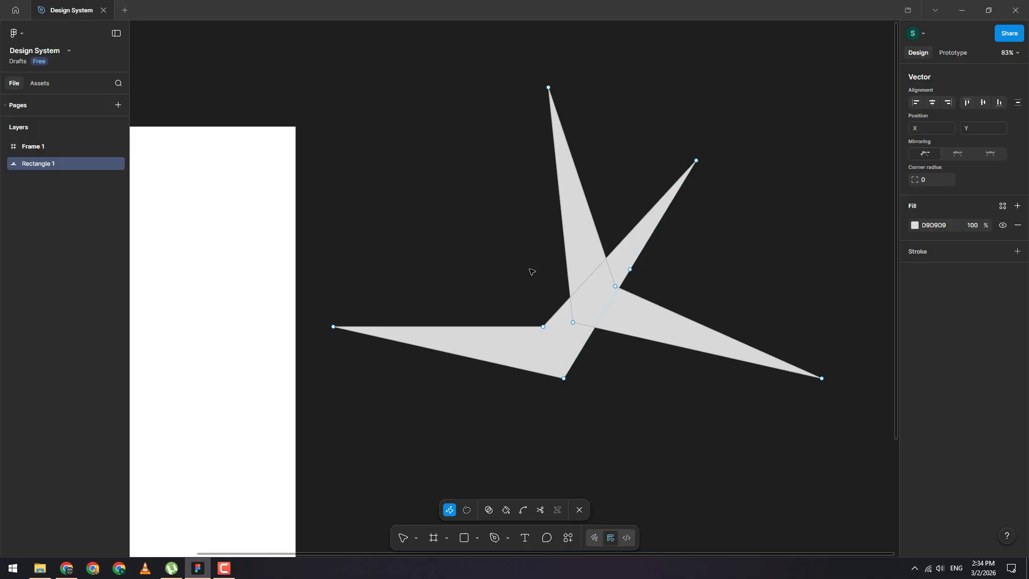
Undo the move, rotation and duplication of the copied path within the vector
{"action": "key", "text": "ctrl+z"}
{"action": "key", "text": "ctrl+z"}
{"action": "key", "text": "ctrl+z"}
{"action": "key", "text": "ctrl+z"}
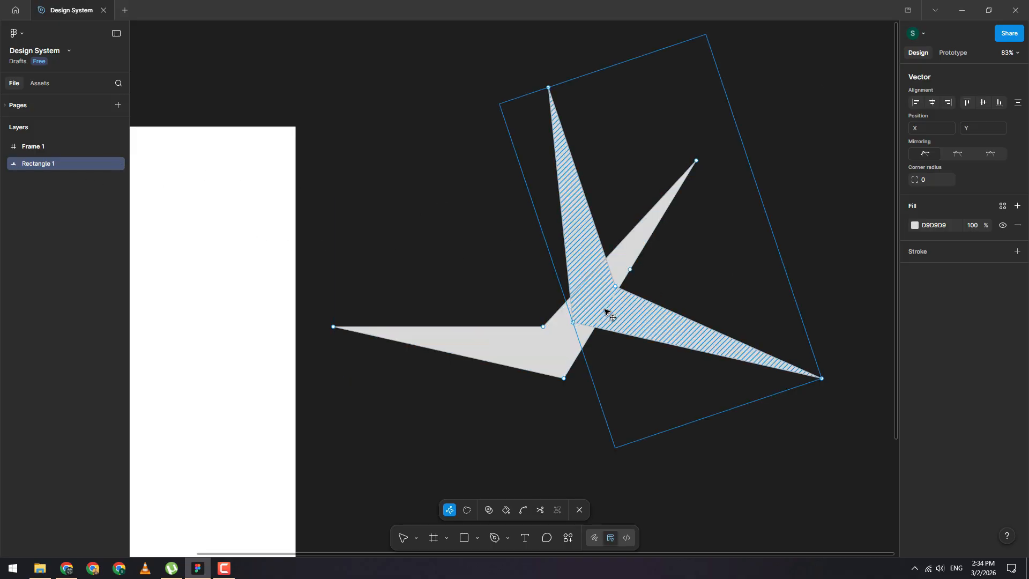
{"action": "left_click_drag", "start_coordinate": [612, 308], "coordinate": [442, 273]}
{"action": "key", "text": "ctrl+z"}
{"action": "key", "text": "ctrl+z"}
{"action": "key", "text": "ctrl+z"}
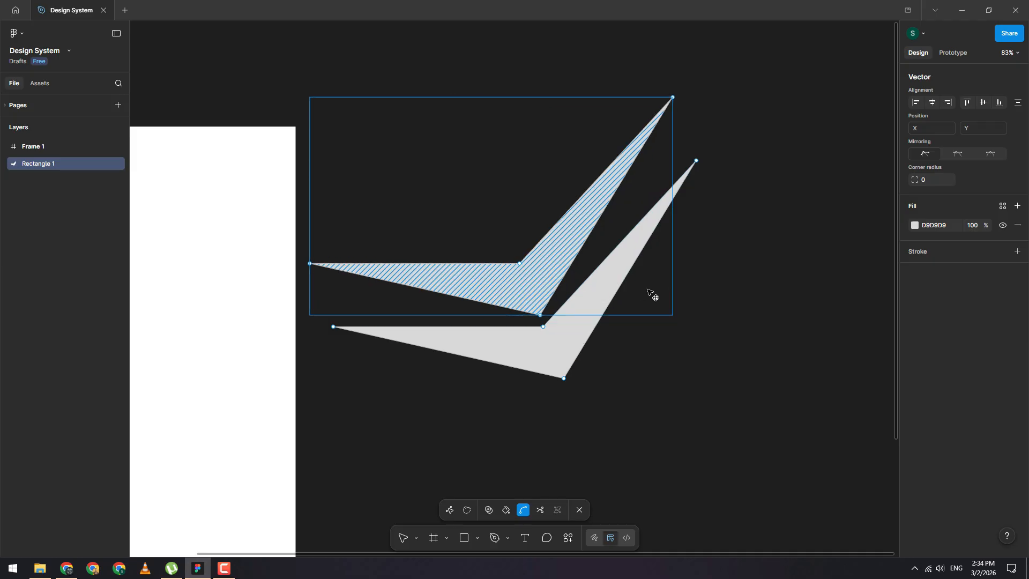
{"action": "left_click", "coordinate": [667, 288]}
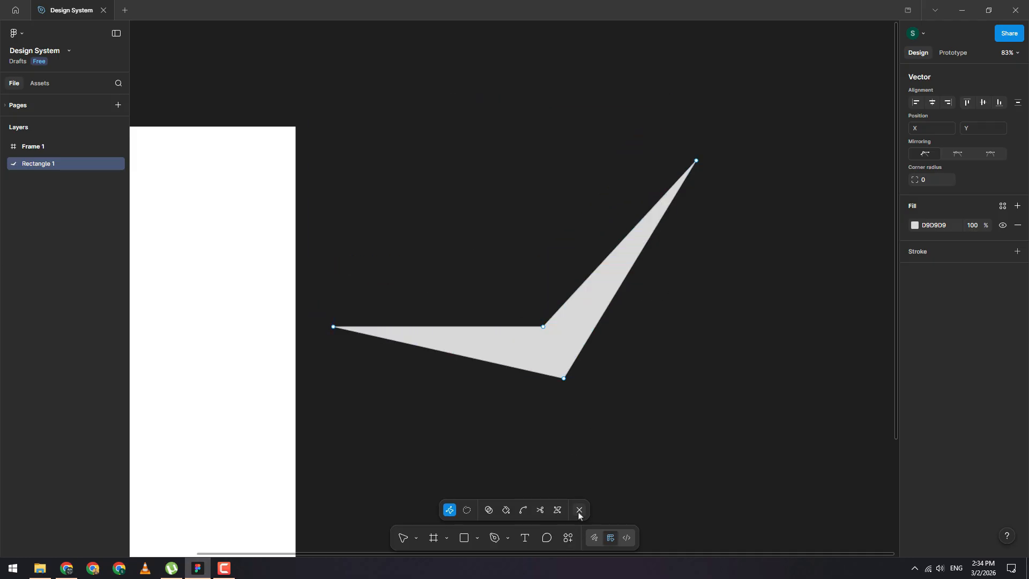
Exit vector editing, duplicate the checkmark as a separate layer, rotate the copy to about -71.37° and place it across the original
{"action": "key", "text": "Escape"}
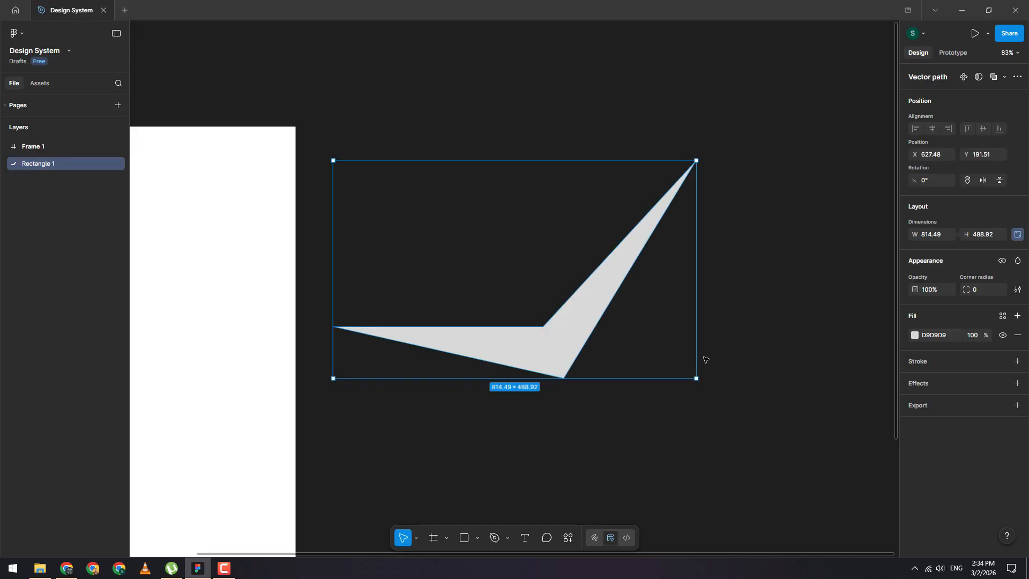
{"action": "left_click_drag", "start_coordinate": [569, 340], "coordinate": [547, 278]}
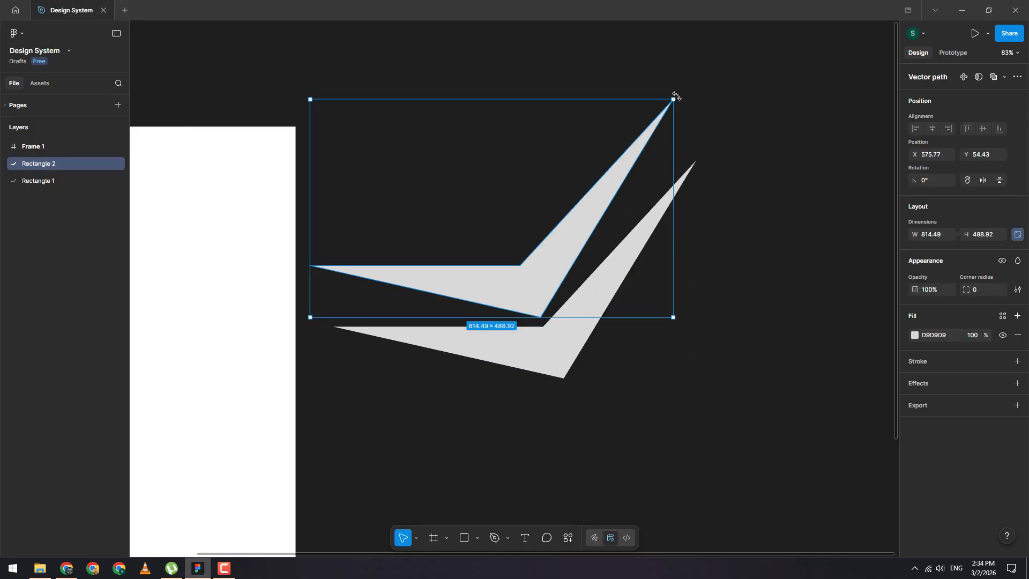
{"action": "left_click_drag", "start_coordinate": [677, 96], "coordinate": [660, 343]}
{"action": "left_click_drag", "start_coordinate": [483, 294], "coordinate": [645, 310]}
Select the original and duplicate layers individually and together in the layer list
{"action": "left_click", "coordinate": [46, 180]}
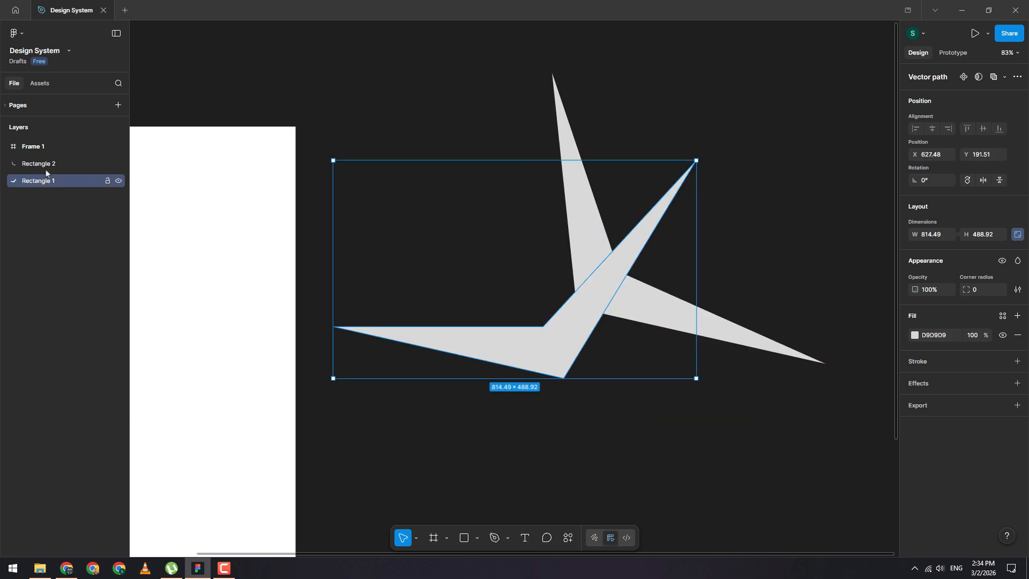
{"action": "left_click", "coordinate": [46, 167]}
{"action": "left_click", "coordinate": [48, 181], "text": "shift"}
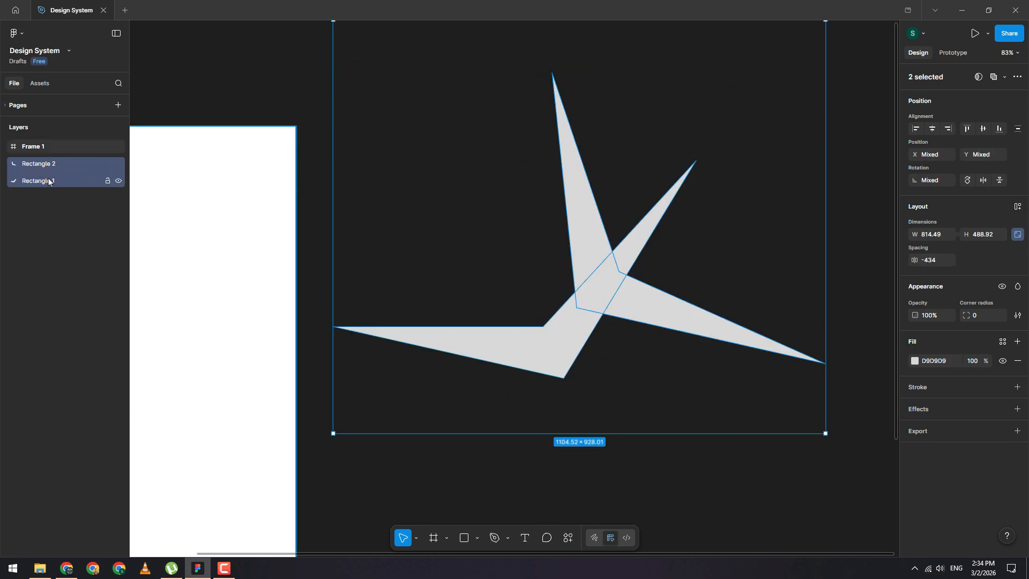
Rotate the duplicate checkmark to -66.14° and move it to X 974.71, Y -143.58
{"action": "left_click", "coordinate": [715, 322]}
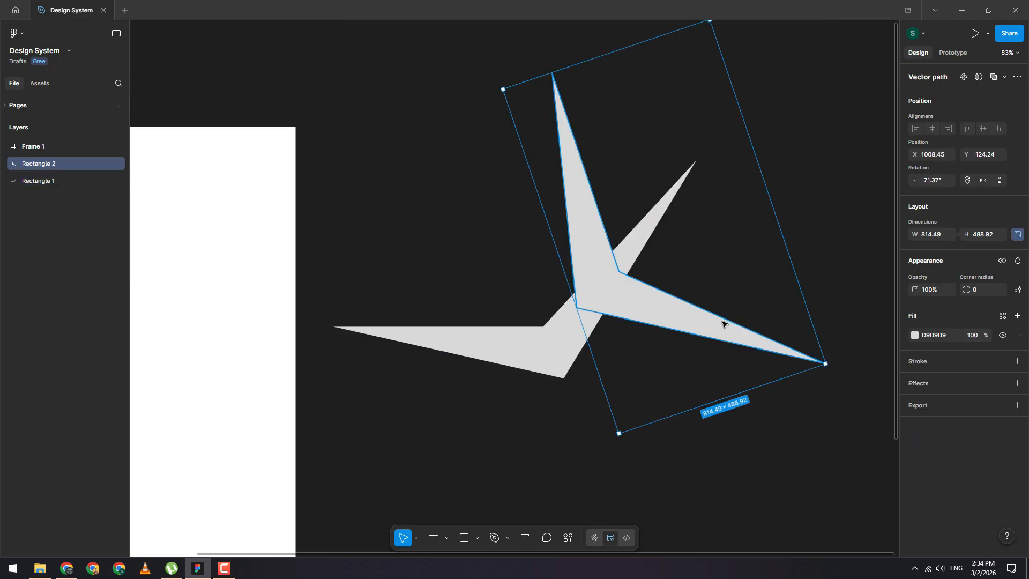
{"action": "left_click_drag", "start_coordinate": [831, 365], "coordinate": [839, 345]}
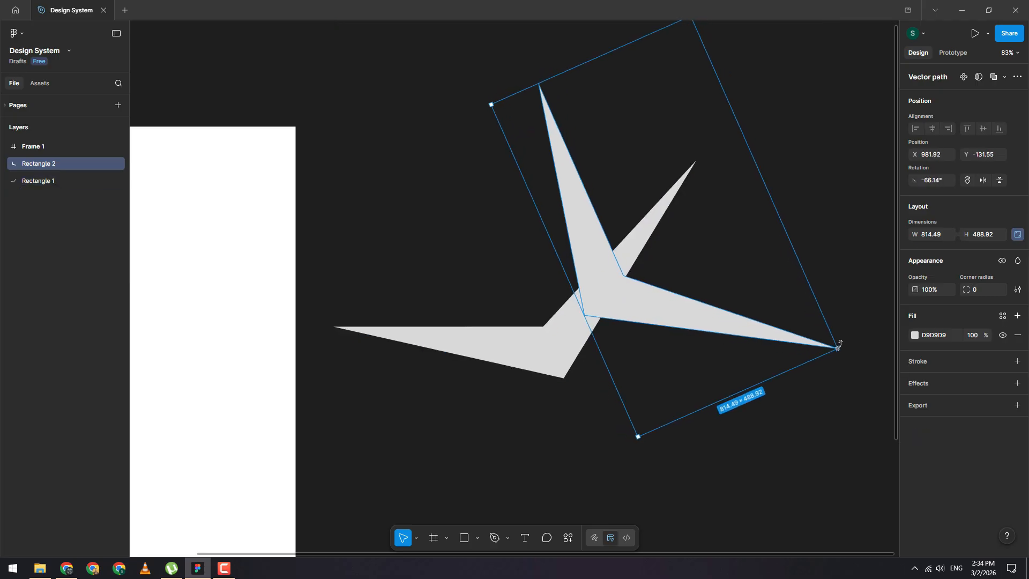
{"action": "left_click_drag", "start_coordinate": [670, 311], "coordinate": [674, 314]}
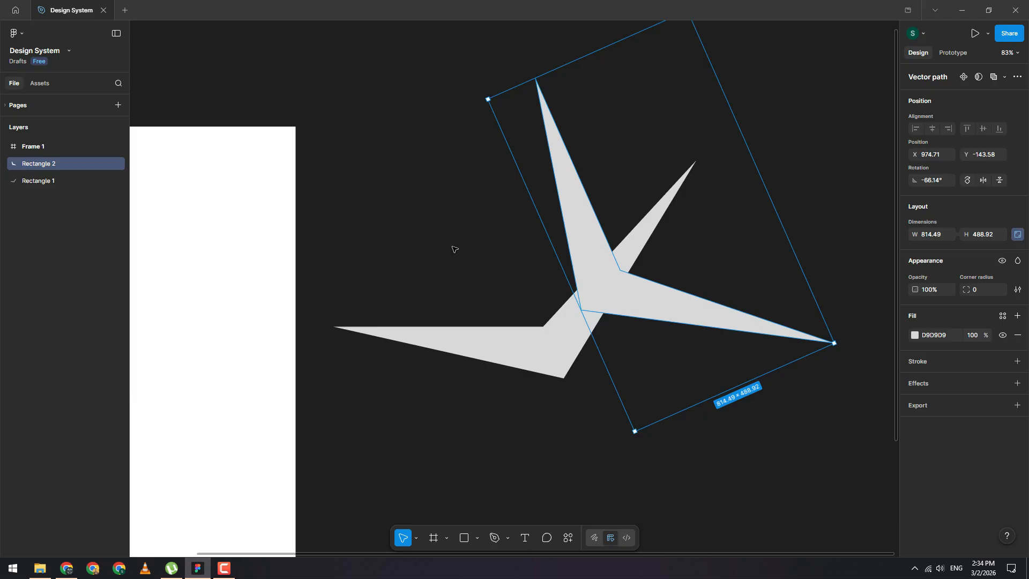
Select the original and rotated checkmarks on the canvas, first one at a time and finally both together
{"action": "left_click", "coordinate": [482, 215]}
{"action": "left_click", "coordinate": [574, 241]}
{"action": "left_click", "coordinate": [525, 328]}
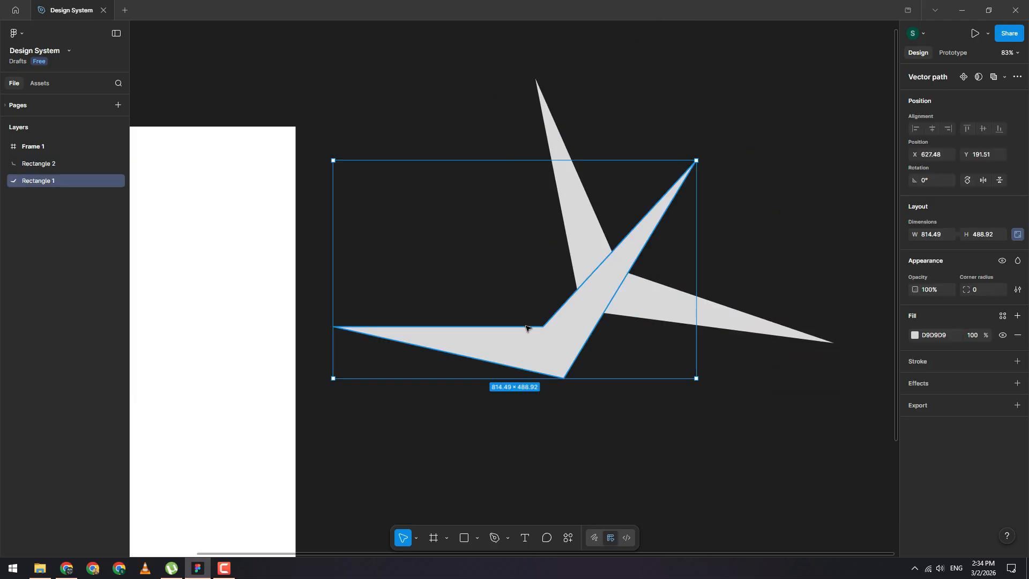
{"action": "left_click", "coordinate": [561, 142]}
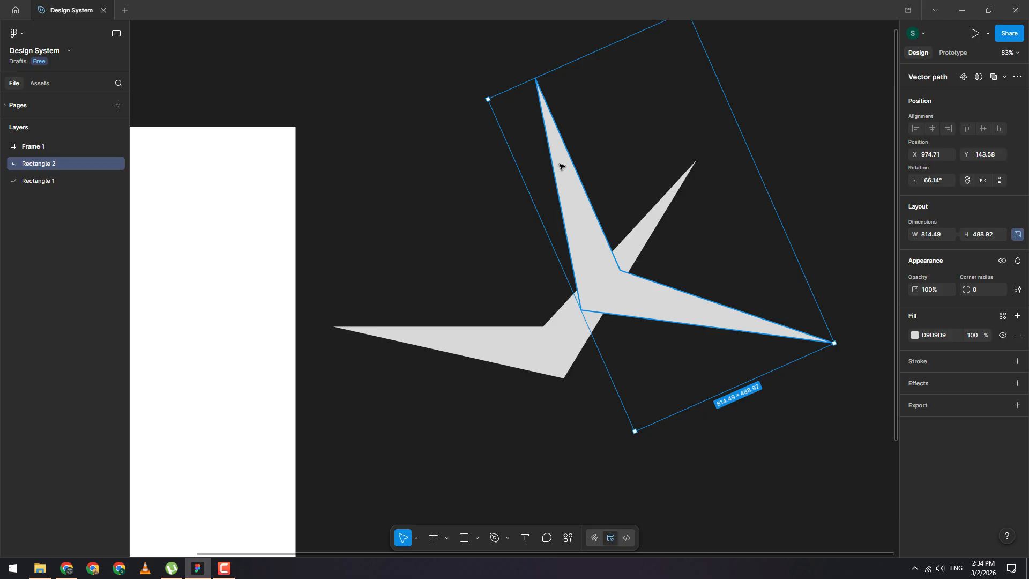
{"action": "left_click", "coordinate": [550, 349], "text": "shift"}
{"action": "scroll", "coordinate": [577, 240], "scroll_direction": "down", "scroll_amount": 3}
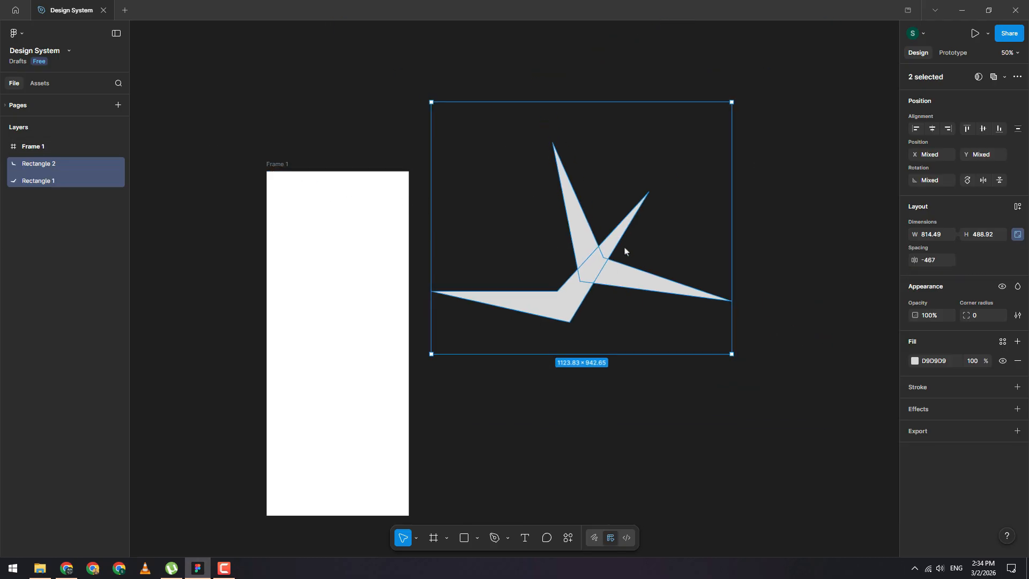
{"action": "scroll", "coordinate": [625, 250], "scroll_direction": "up", "scroll_amount": 2}
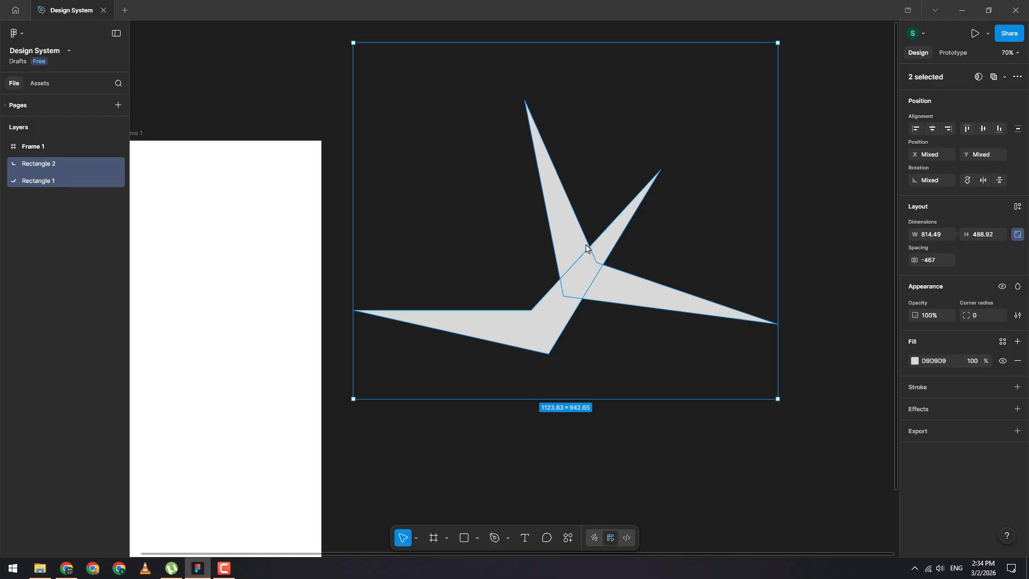
{"action": "scroll", "coordinate": [493, 205], "scroll_direction": "down", "scroll_amount": 3}
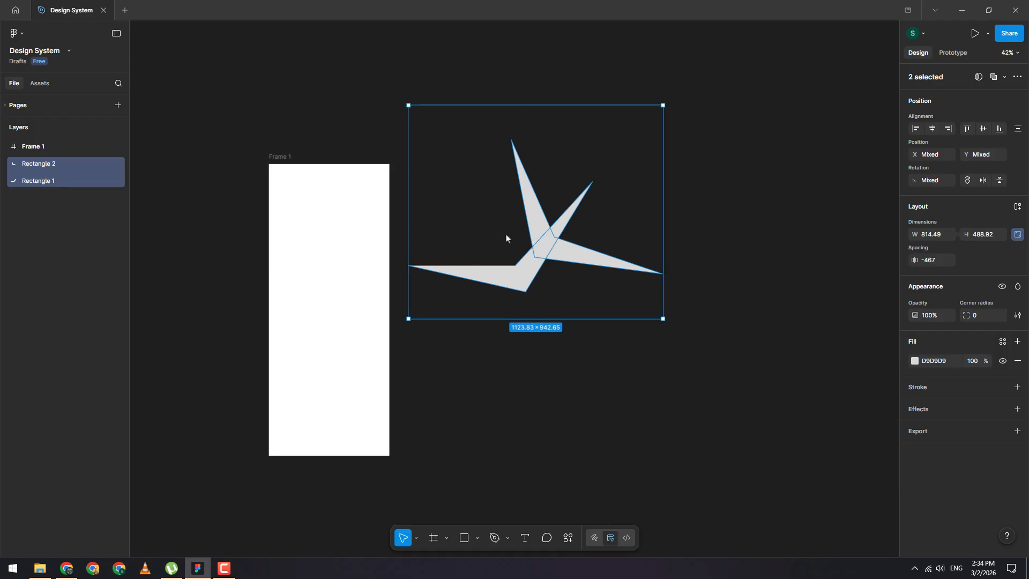
Group the two overlapping checkmarks and clear the selection
{"action": "scroll", "coordinate": [506, 238], "scroll_direction": "up", "scroll_amount": 3}
{"action": "scroll", "coordinate": [508, 232], "scroll_direction": "down", "scroll_amount": 3}
{"action": "scroll", "coordinate": [535, 246], "scroll_direction": "up", "scroll_amount": 1}
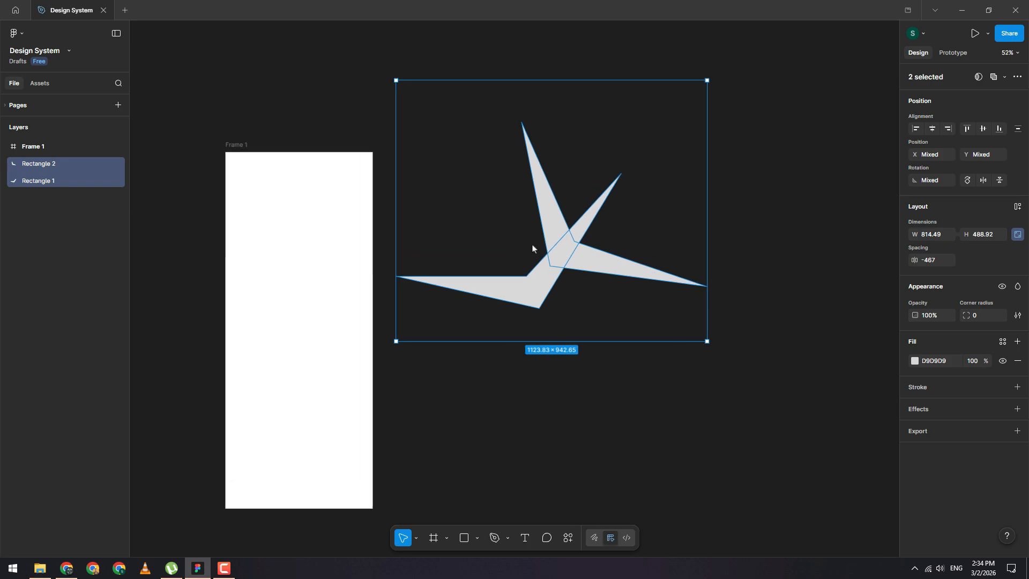
{"action": "scroll", "coordinate": [532, 247], "scroll_direction": "up", "scroll_amount": 1}
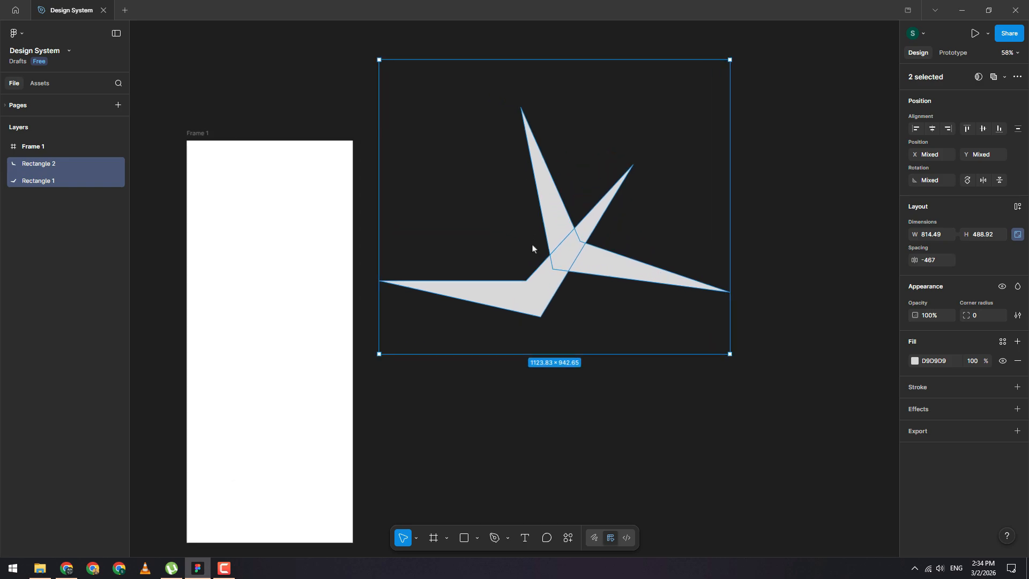
{"action": "right_click", "coordinate": [592, 254]}
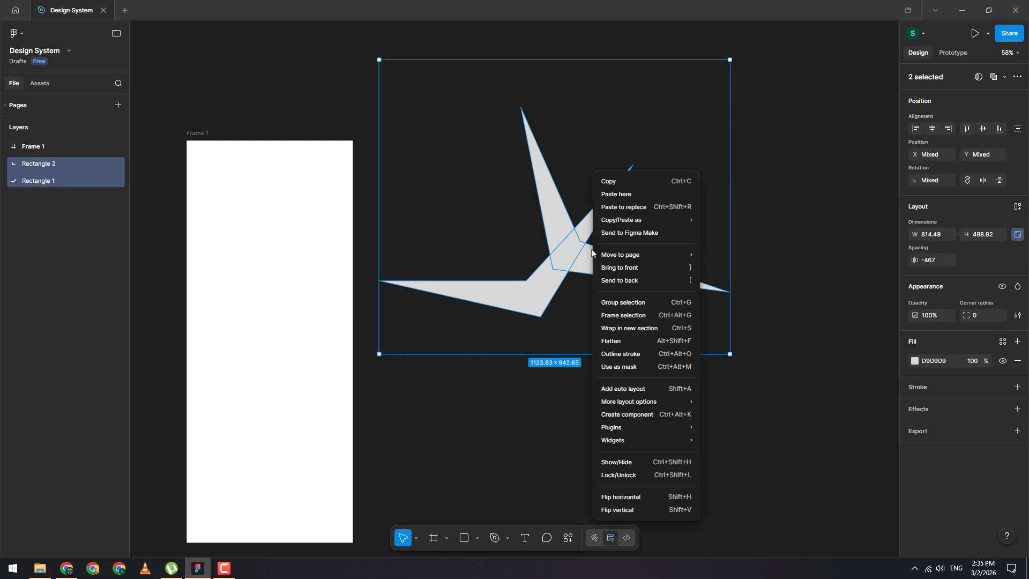
{"action": "left_click", "coordinate": [627, 304]}
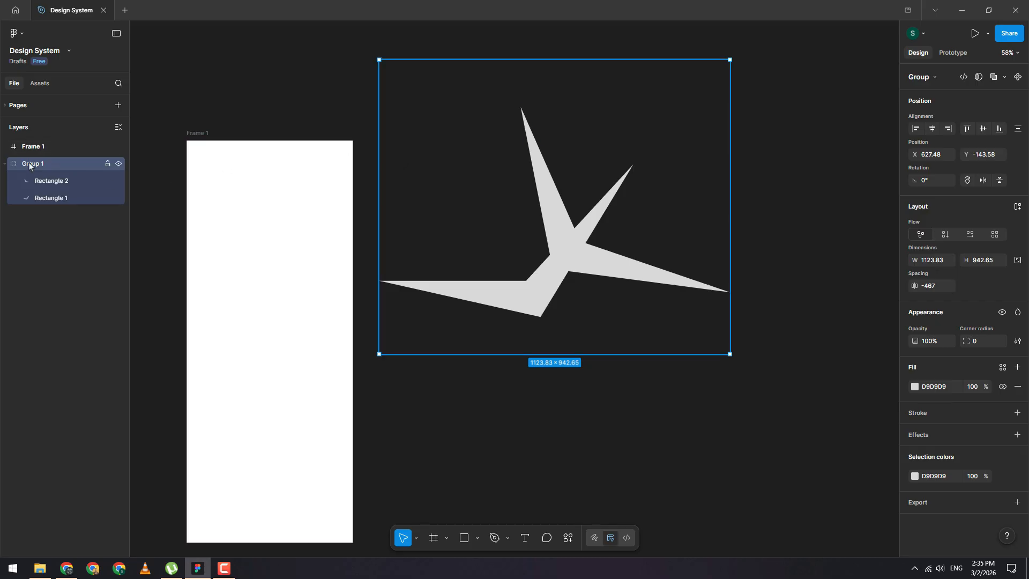
{"action": "left_click", "coordinate": [382, 54]}
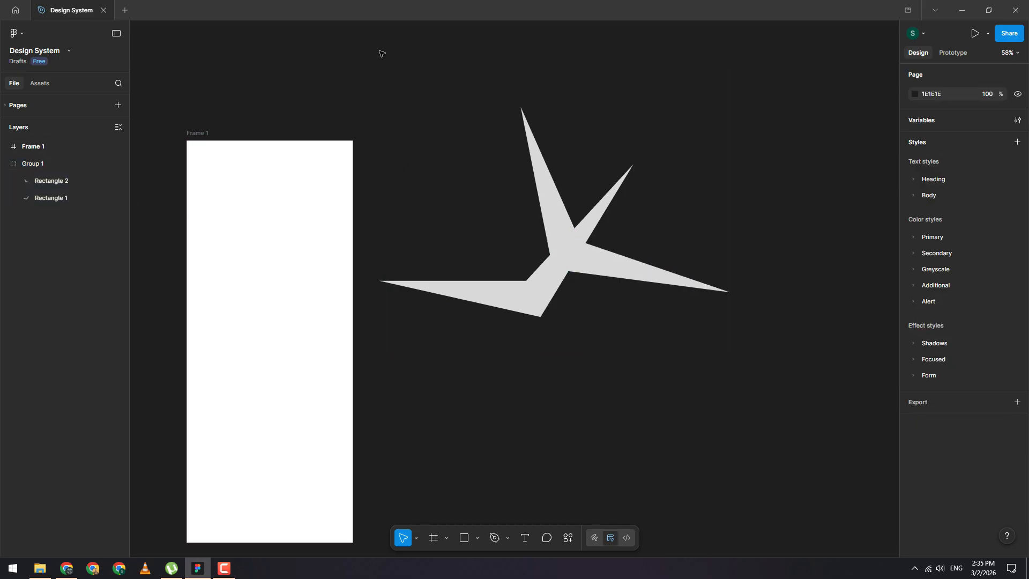
Move the checkmark group to X 756.26, Y 7.52 and ungroup it into separate layers
{"action": "left_click", "coordinate": [538, 183]}
{"action": "left_click_drag", "start_coordinate": [538, 184], "coordinate": [566, 216]}
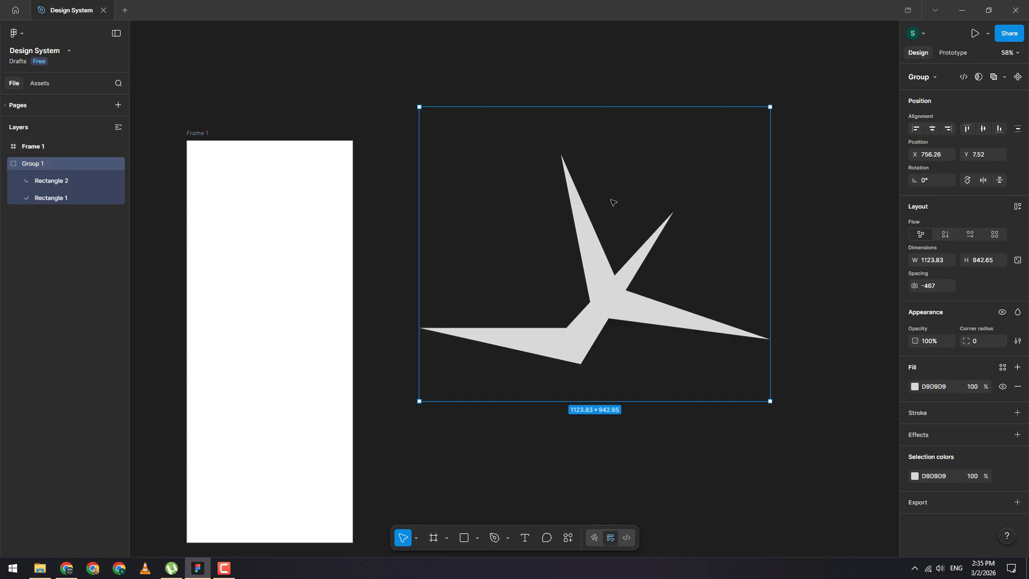
{"action": "key", "text": "ctrl+shift+g"}
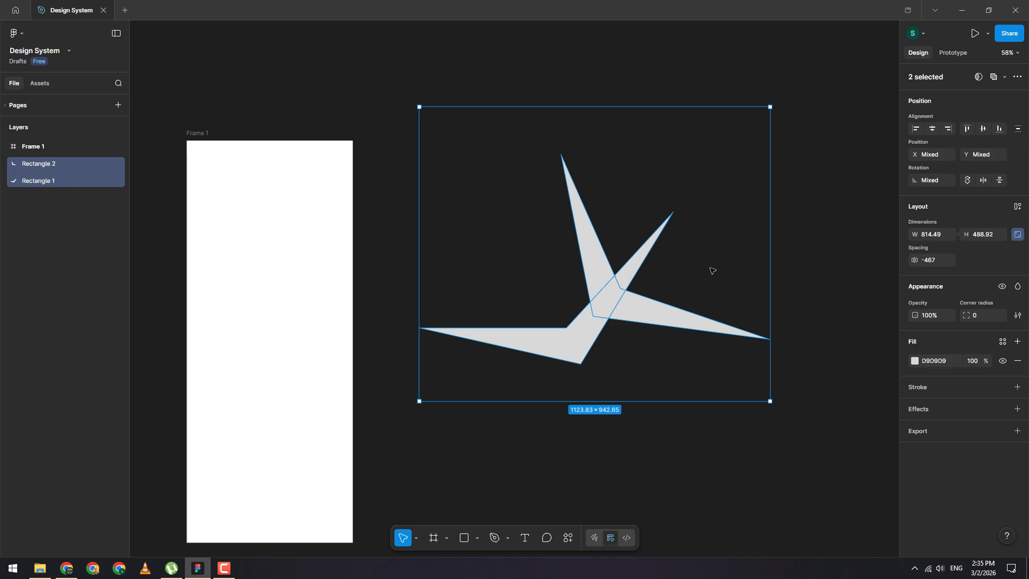
Select the ungrouped checkmarks individually, try moving the rotated one on its own and undo the move
{"action": "left_click", "coordinate": [802, 264]}
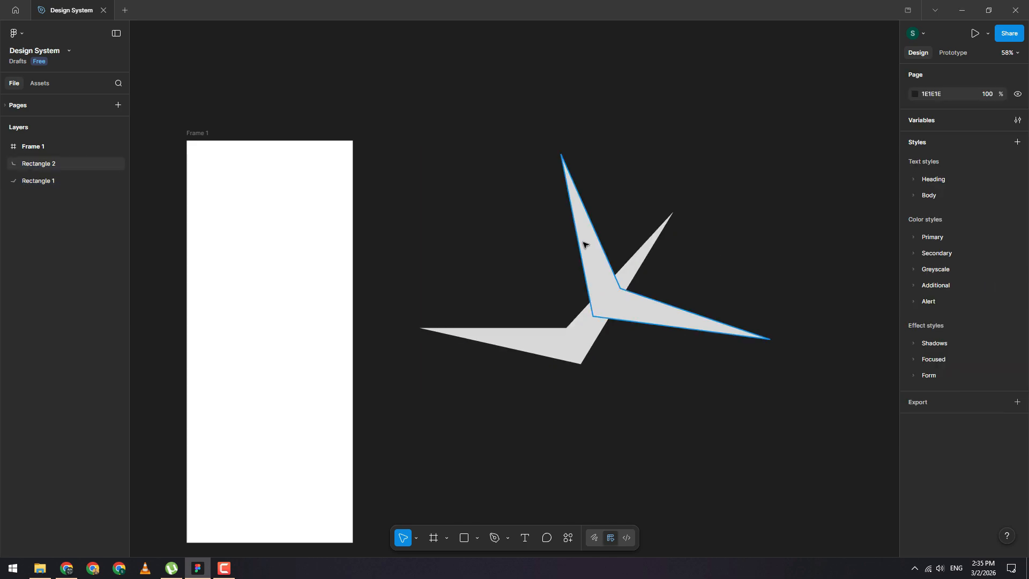
{"action": "left_click", "coordinate": [595, 307]}
{"action": "left_click", "coordinate": [110, 180]}
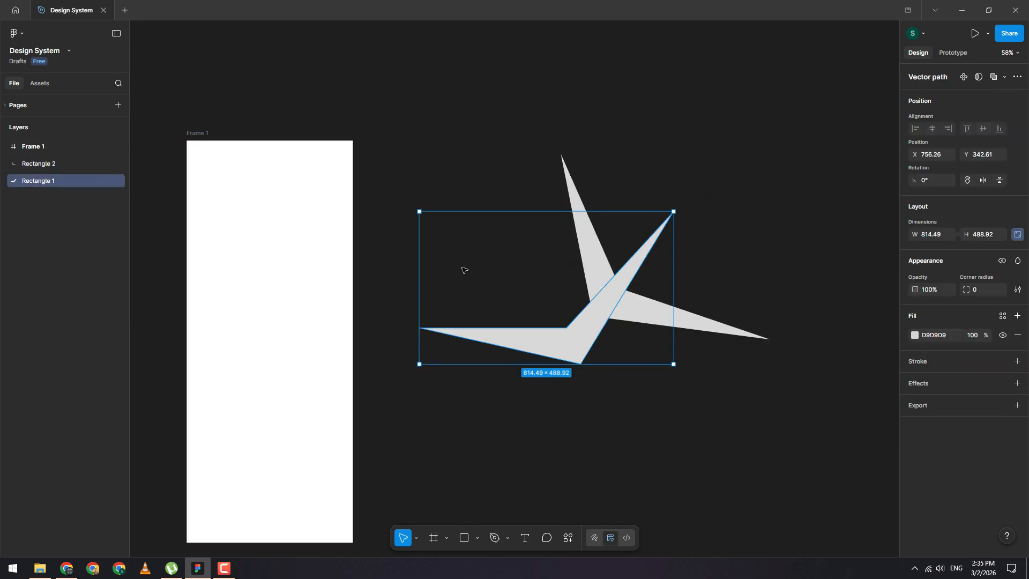
{"action": "left_click", "coordinate": [689, 402]}
{"action": "left_click_drag", "start_coordinate": [577, 201], "coordinate": [612, 140]}
{"action": "key", "text": "ctrl+z"}
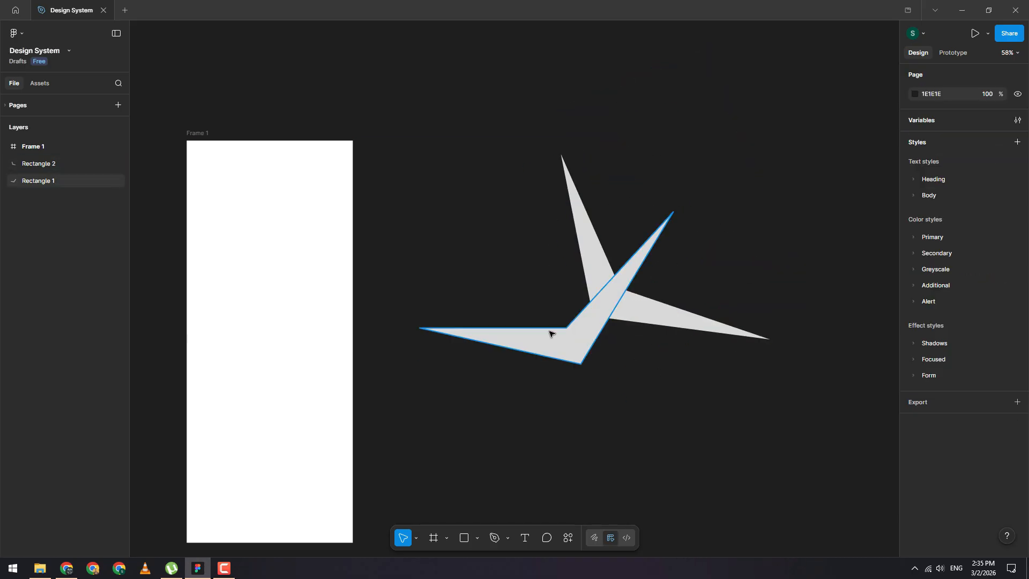
Open both checkmarks together for vector editing with the Shape builder tool active
{"action": "scroll", "coordinate": [627, 292], "scroll_direction": "up", "scroll_amount": 5}
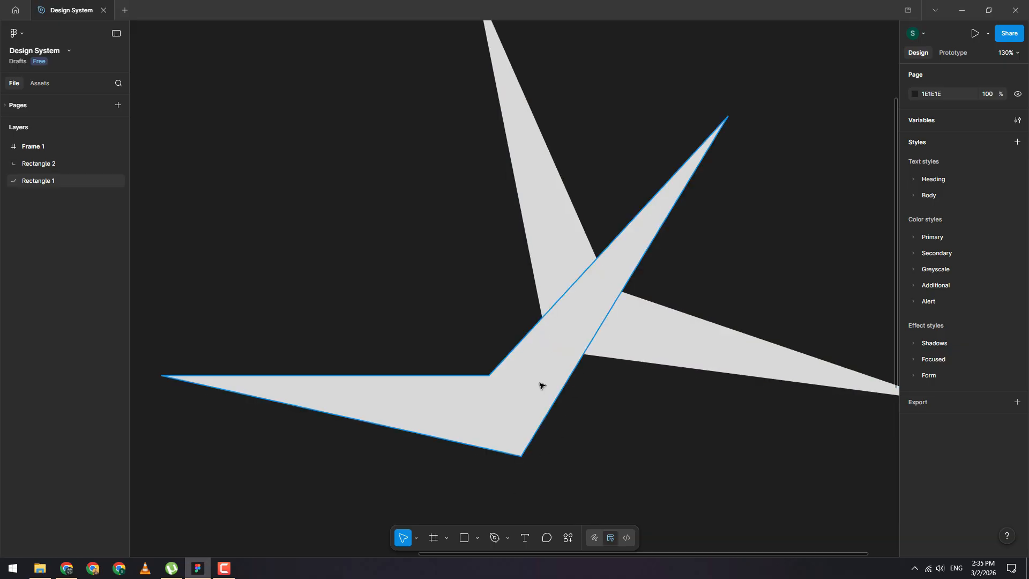
{"action": "left_click", "coordinate": [663, 356]}
{"action": "left_click", "coordinate": [510, 395], "text": "shift"}
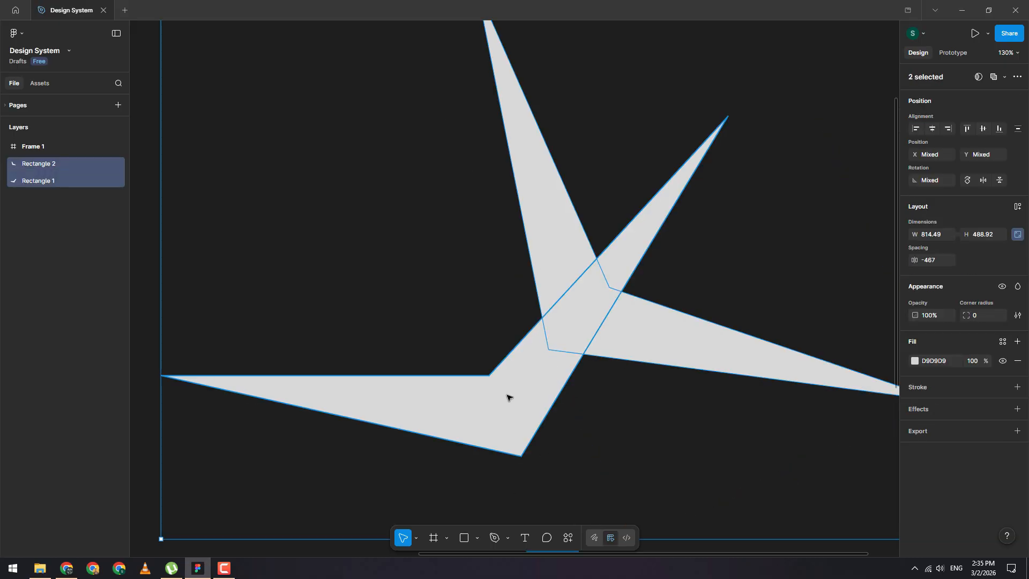
{"action": "key", "text": "Return"}
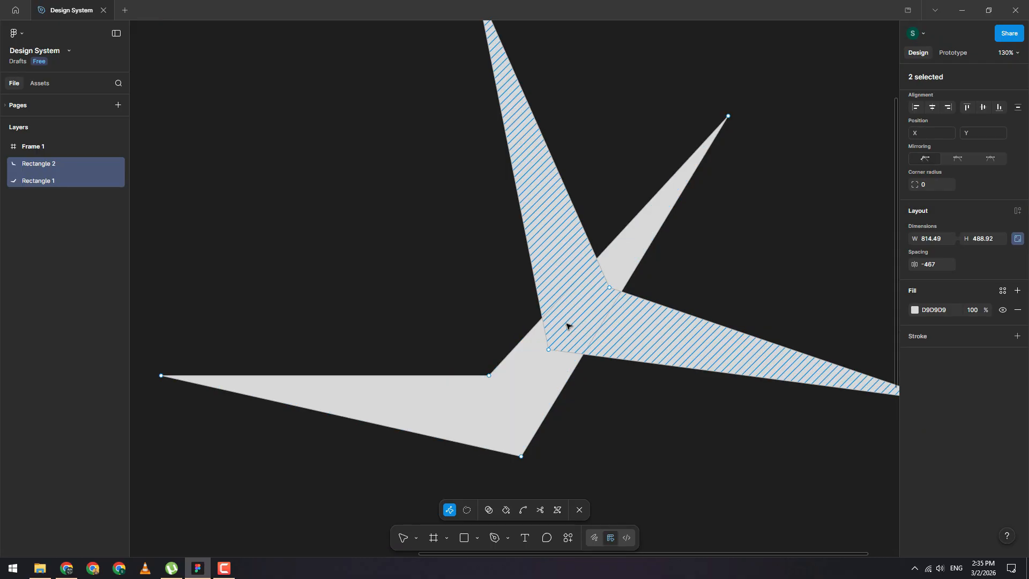
{"action": "left_click", "coordinate": [488, 510]}
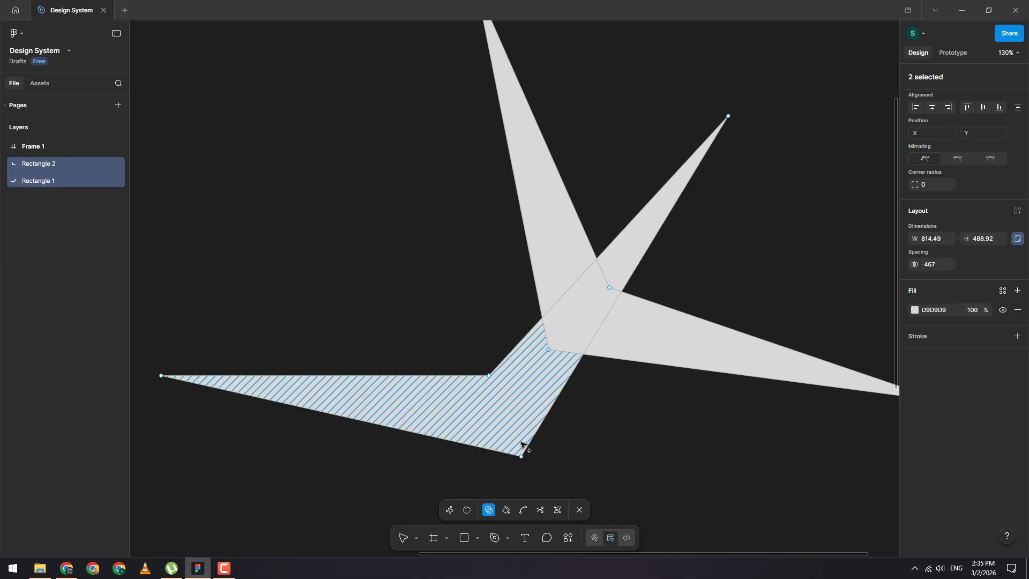
{"action": "left_click", "coordinate": [456, 506]}
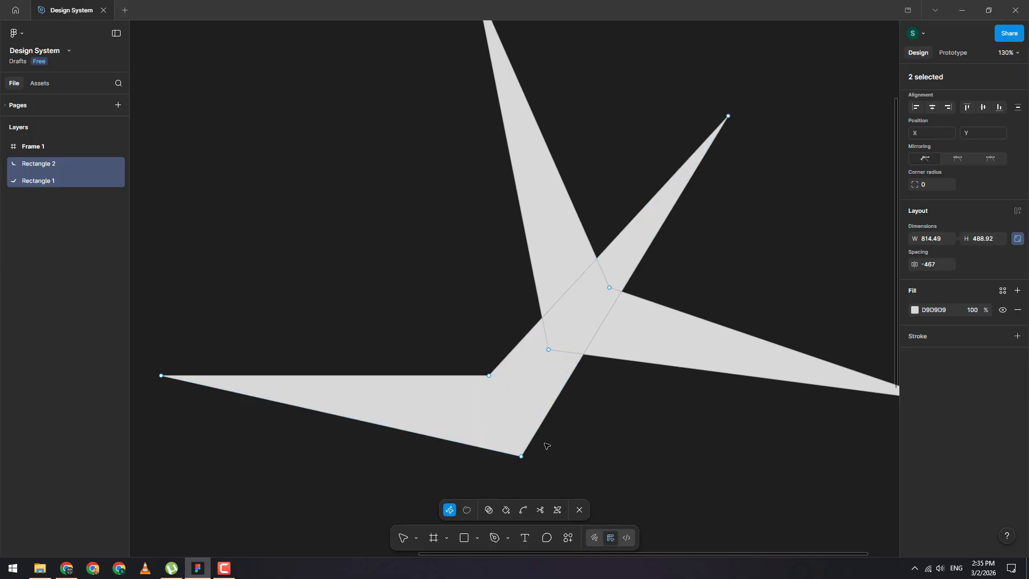
{"action": "left_click", "coordinate": [488, 510]}
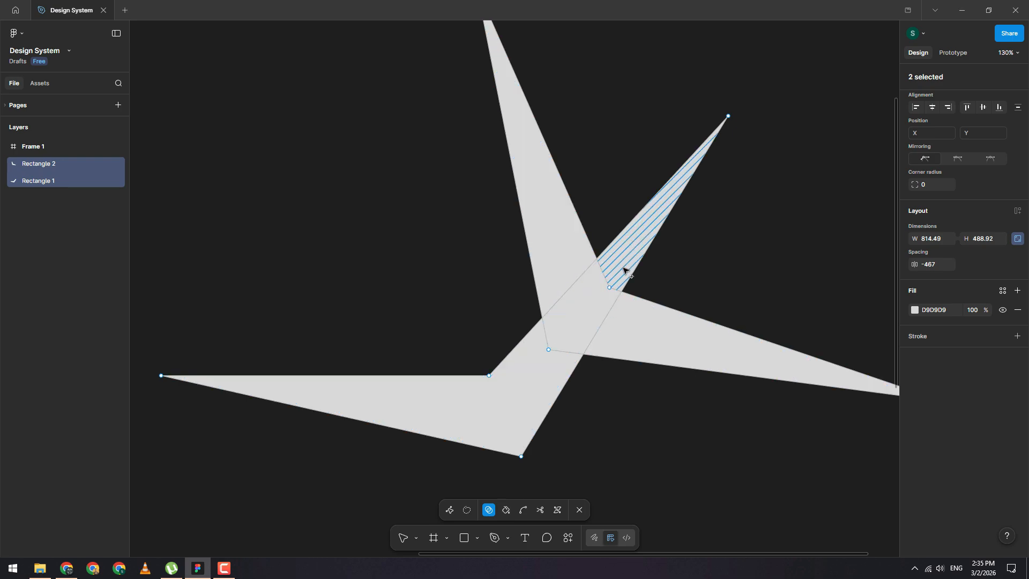
Try subtracting the upper spike and the central overlap of the checkmarks with Shape builder, undoing each removal
{"action": "left_click", "coordinate": [556, 250]}
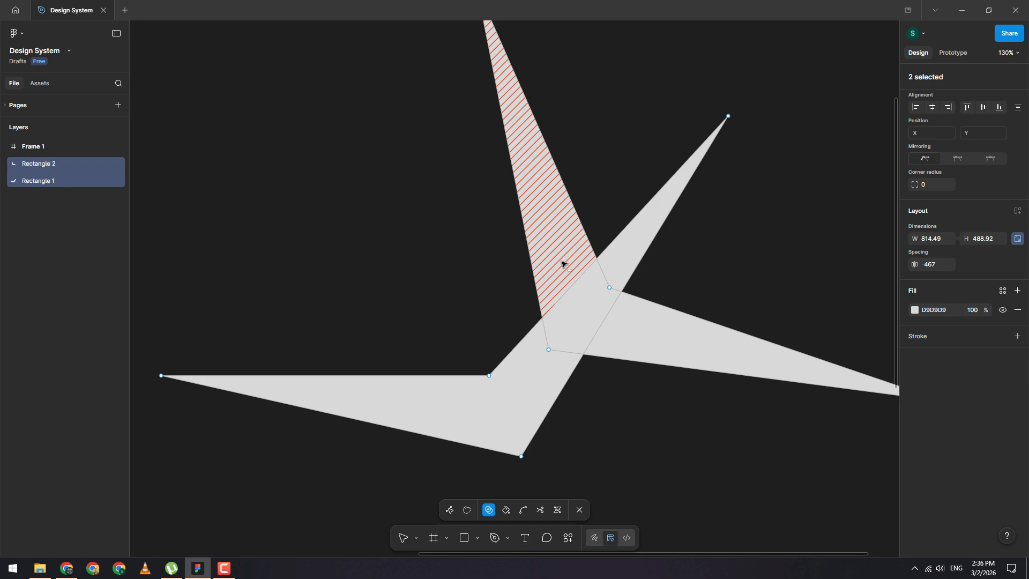
{"action": "left_click", "coordinate": [562, 263]}
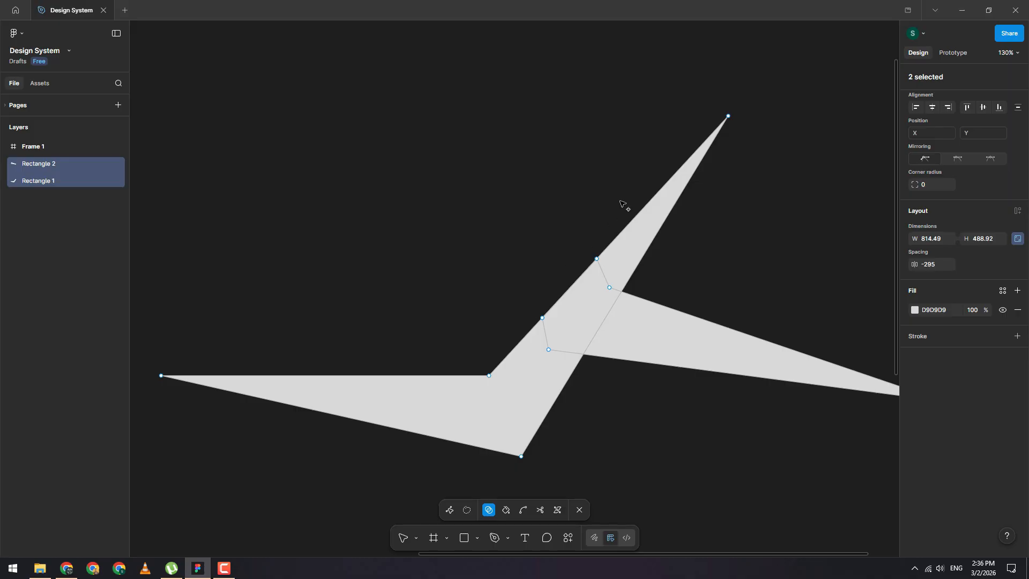
{"action": "key", "text": "ctrl+z"}
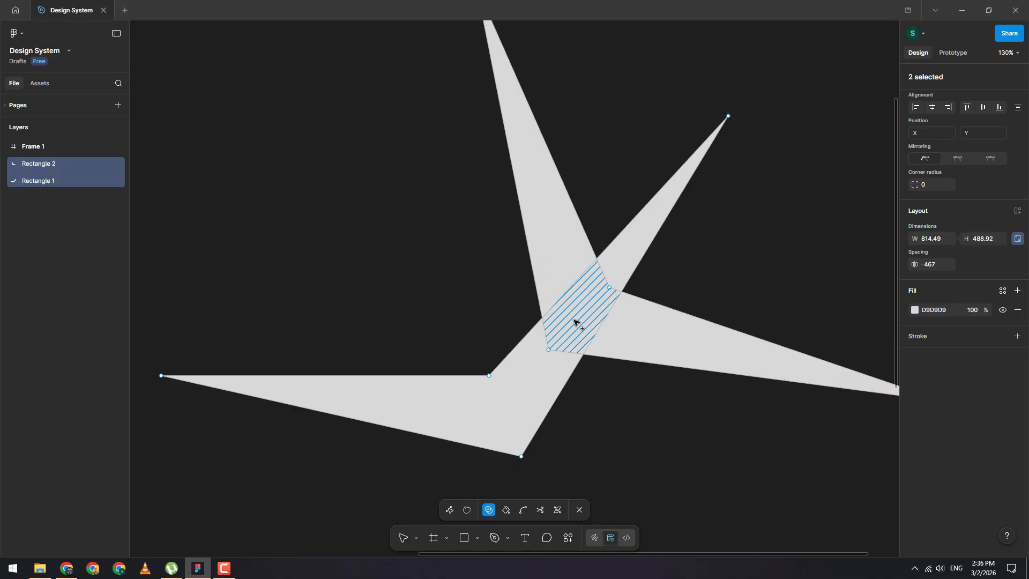
{"action": "left_click", "coordinate": [594, 305]}
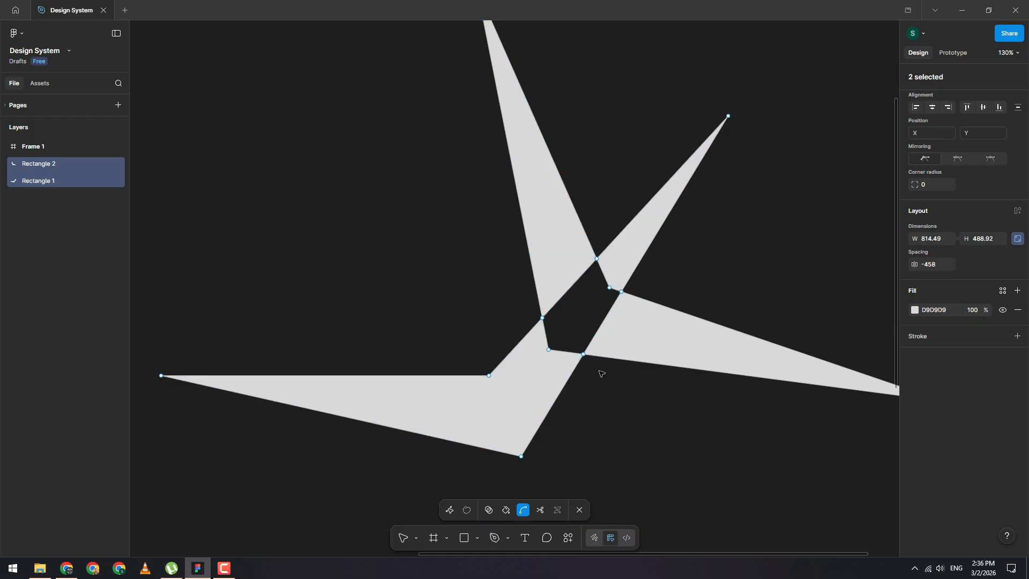
{"action": "key", "text": "ctrl+z"}
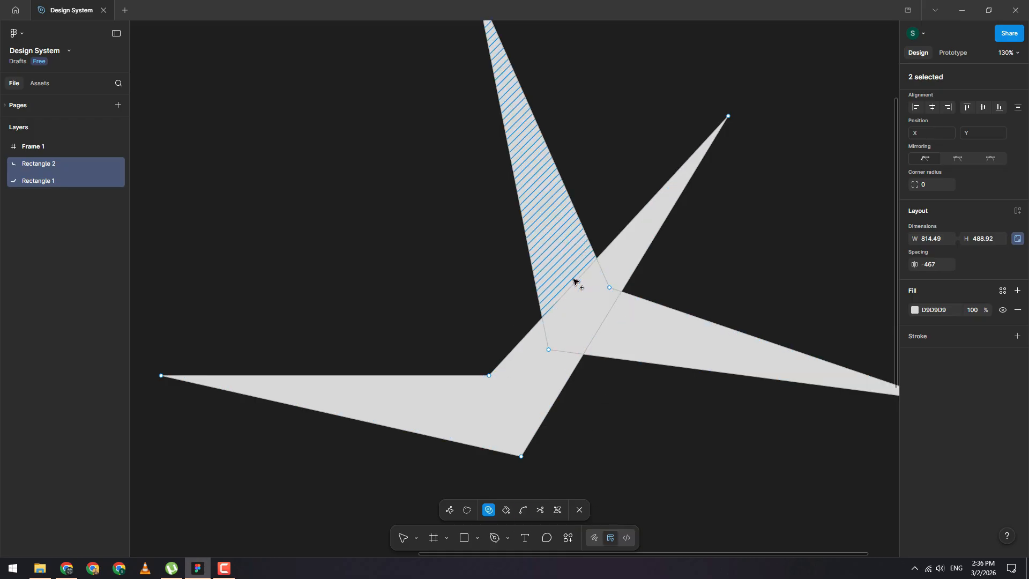
Merge all regions of both checkmarks into a single shape with Shape builder and exit vector editing
{"action": "mouse_move", "coordinate": [551, 233]}
{"action": "left_mouse_down"}
{"action": "mouse_move", "coordinate": [572, 271]}
{"action": "mouse_move", "coordinate": [610, 266]}
{"action": "mouse_move", "coordinate": [605, 298]}
{"action": "mouse_move", "coordinate": [623, 321]}
{"action": "mouse_move", "coordinate": [560, 367]}
{"action": "left_mouse_up"}
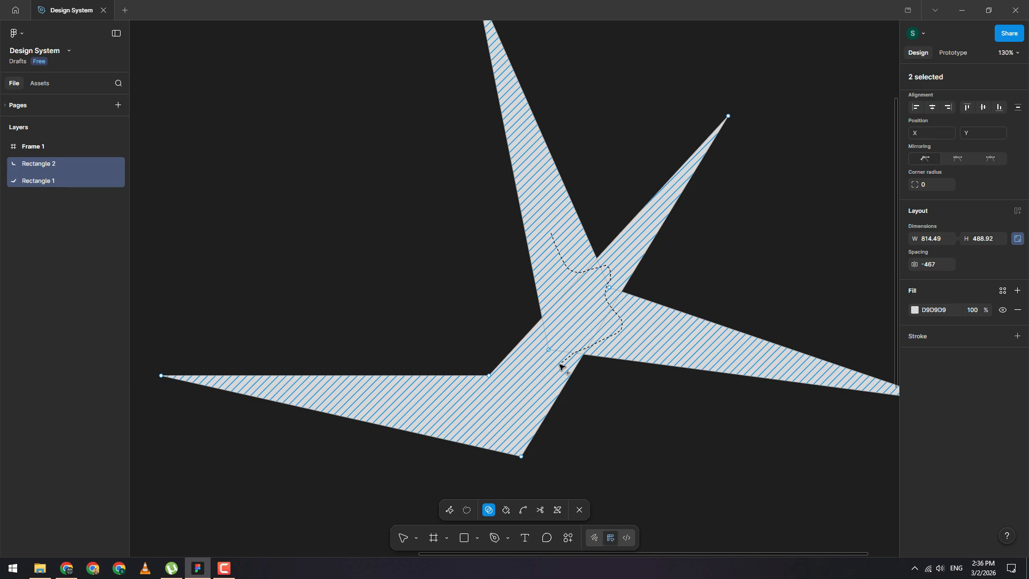
{"action": "left_click_drag", "start_coordinate": [559, 366], "coordinate": [561, 364]}
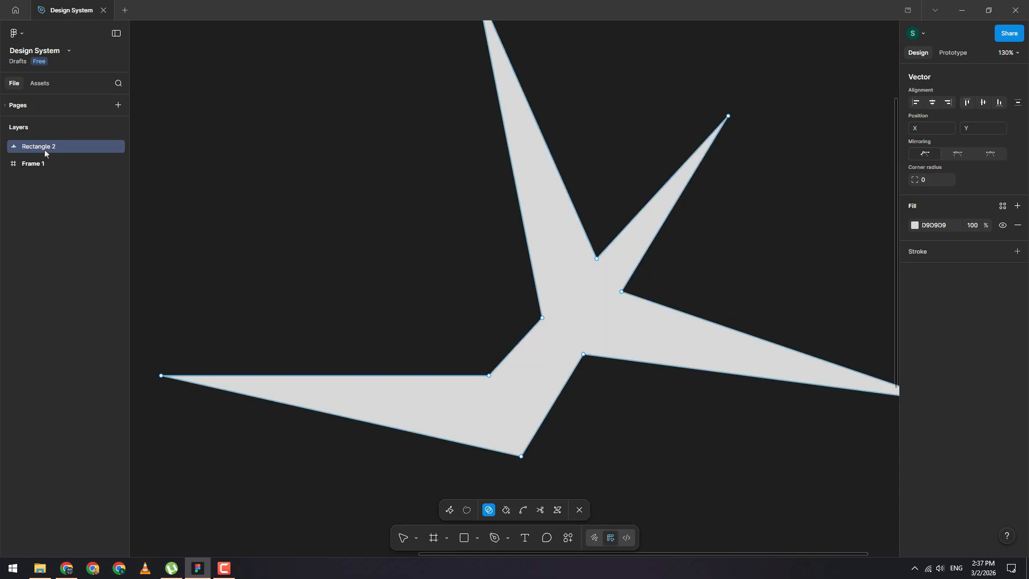
{"action": "key", "text": "ctrl+z"}
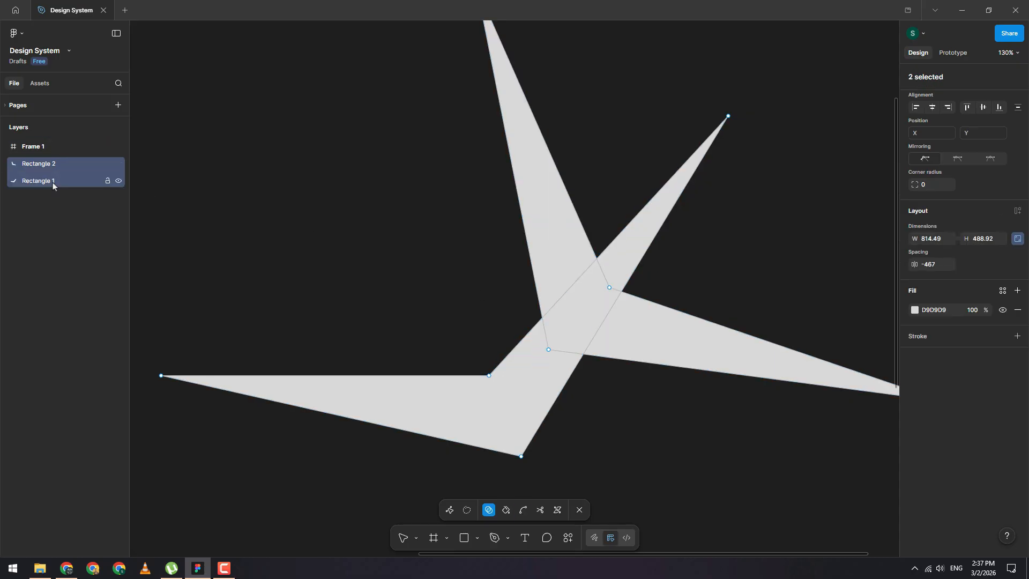
{"action": "key", "text": "ctrl+shift+z"}
{"action": "key", "text": "shift+s"}
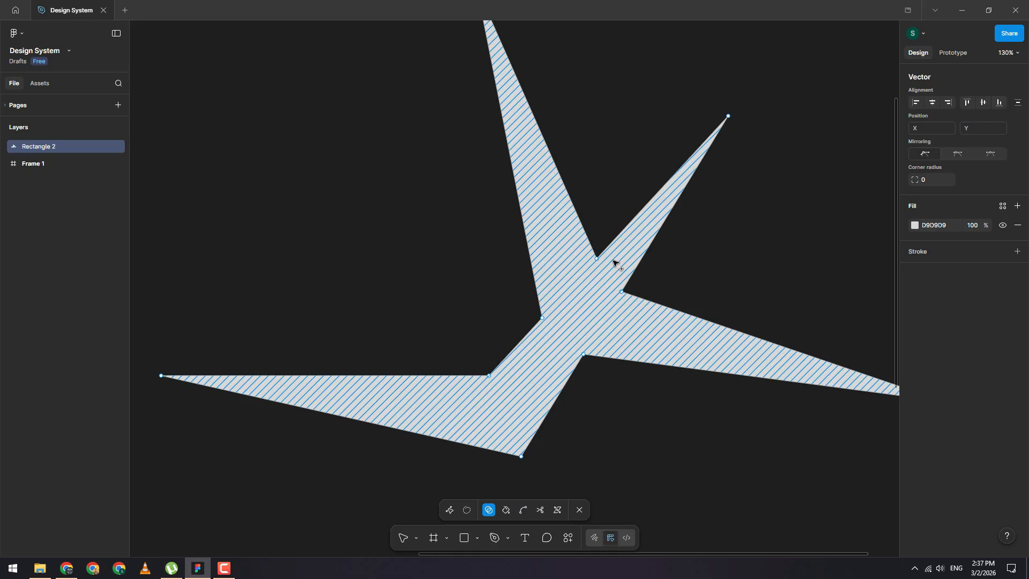
{"action": "left_click", "coordinate": [600, 303]}
{"action": "key", "text": "Escape"}
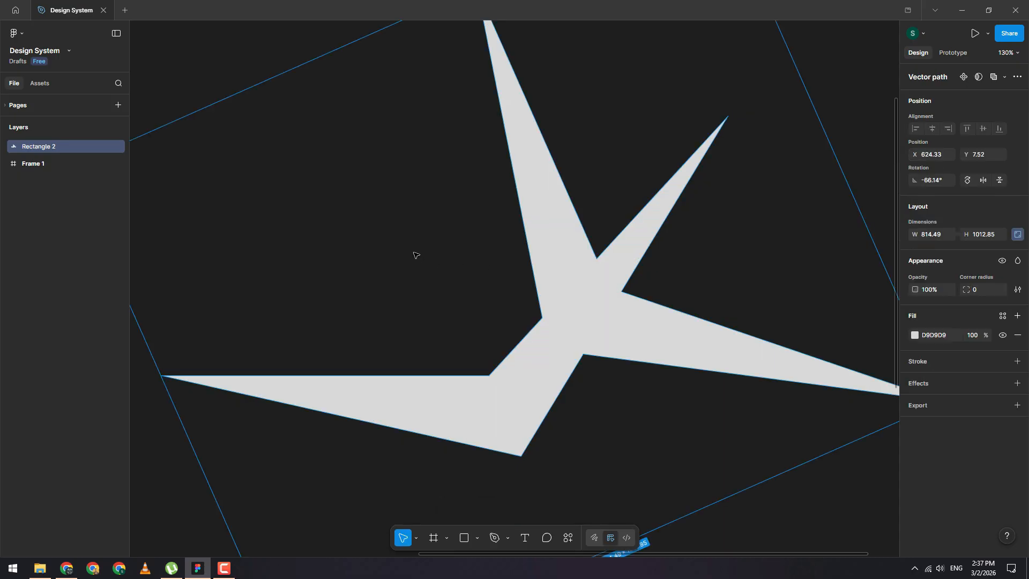
Move the merged shape to X 794.52, Y -8.69
{"action": "scroll", "coordinate": [415, 254], "scroll_direction": "down", "scroll_amount": 5}
{"action": "left_click", "coordinate": [526, 300]}
{"action": "mouse_move", "coordinate": [519, 287]}
{"action": "left_mouse_down"}
{"action": "mouse_move", "coordinate": [542, 306]}
{"action": "mouse_move", "coordinate": [526, 254]}
{"action": "mouse_move", "coordinate": [529, 270]}
{"action": "left_mouse_up"}
{"action": "scroll", "coordinate": [505, 252], "scroll_direction": "up", "scroll_amount": 4}
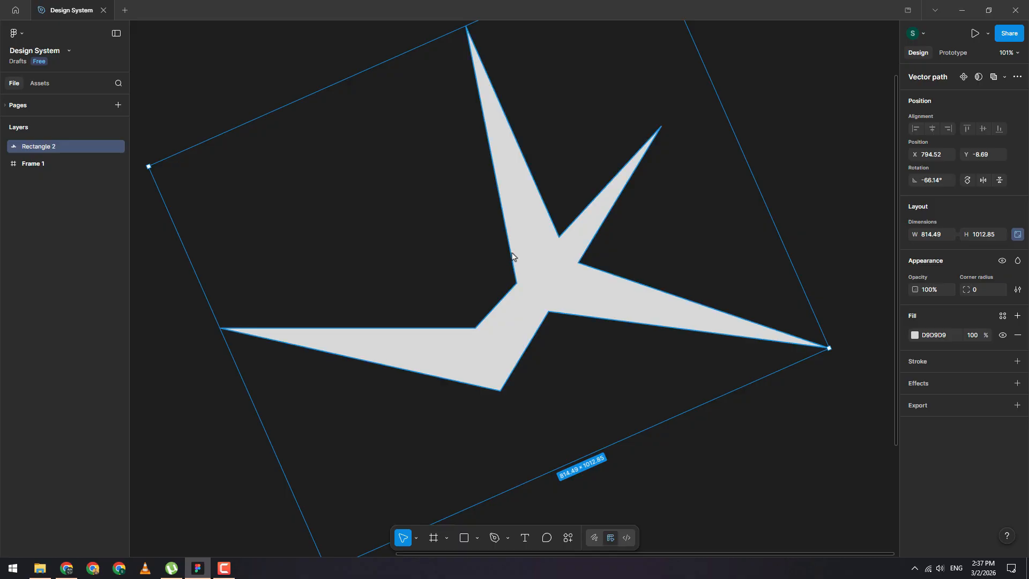
{"action": "scroll", "coordinate": [512, 256], "scroll_direction": "down", "scroll_amount": 3}
{"action": "scroll", "coordinate": [524, 228], "scroll_direction": "up", "scroll_amount": 1}
{"action": "scroll", "coordinate": [573, 306], "scroll_direction": "up", "scroll_amount": 2}
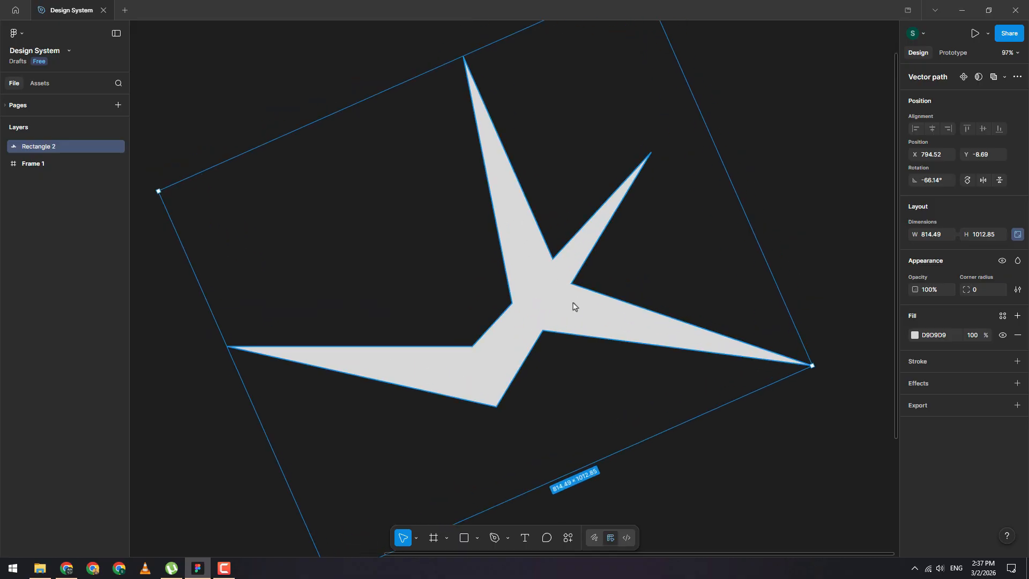
Open the merged shape for vector editing and select the tip points of its right and upper spikes one after the other
{"action": "double_click", "coordinate": [526, 316]}
{"action": "scroll", "coordinate": [524, 285], "scroll_direction": "up", "scroll_amount": 3}
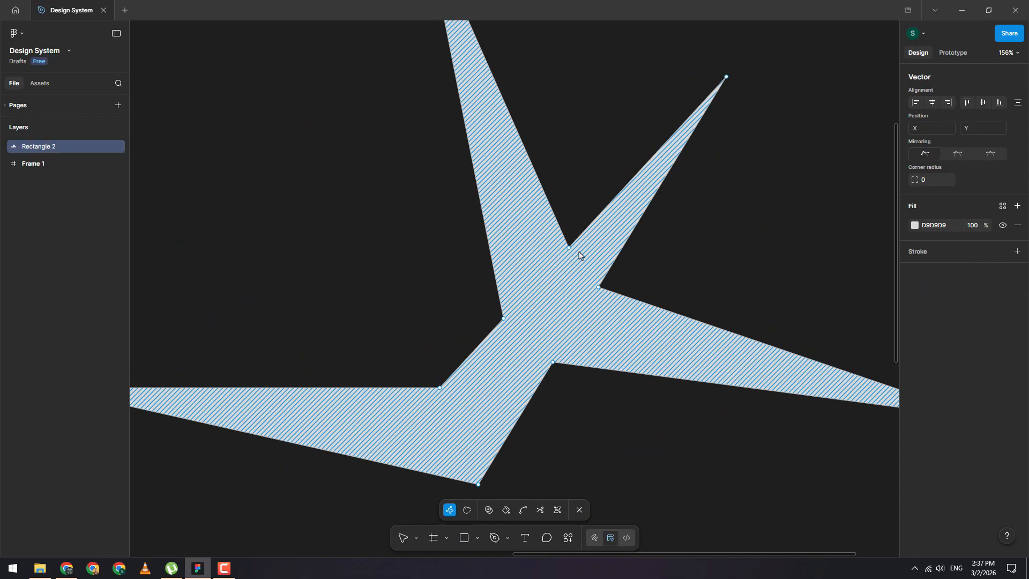
{"action": "scroll", "coordinate": [574, 250], "scroll_direction": "up", "scroll_amount": 1}
{"action": "scroll", "coordinate": [523, 257], "scroll_direction": "down", "scroll_amount": 3}
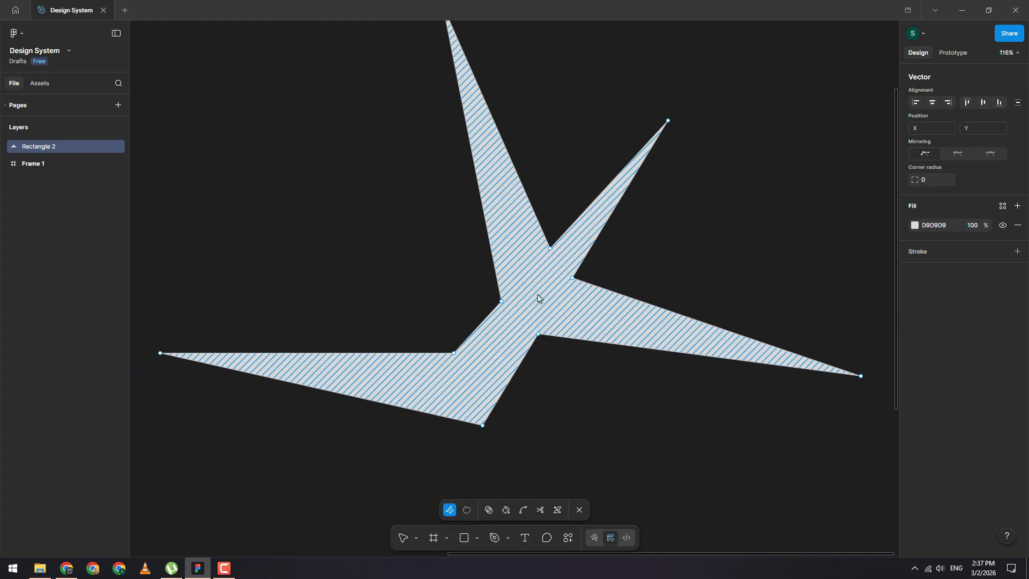
{"action": "scroll", "coordinate": [562, 244], "scroll_direction": "up", "scroll_amount": 4}
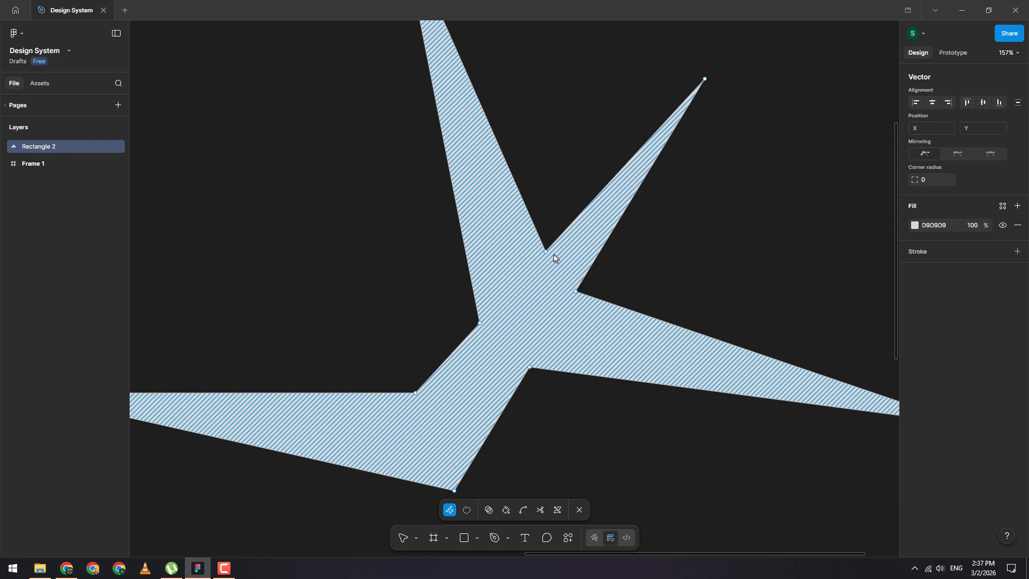
{"action": "scroll", "coordinate": [545, 279], "scroll_direction": "up", "scroll_amount": 5}
{"action": "scroll", "coordinate": [545, 279], "scroll_direction": "down", "scroll_amount": 5}
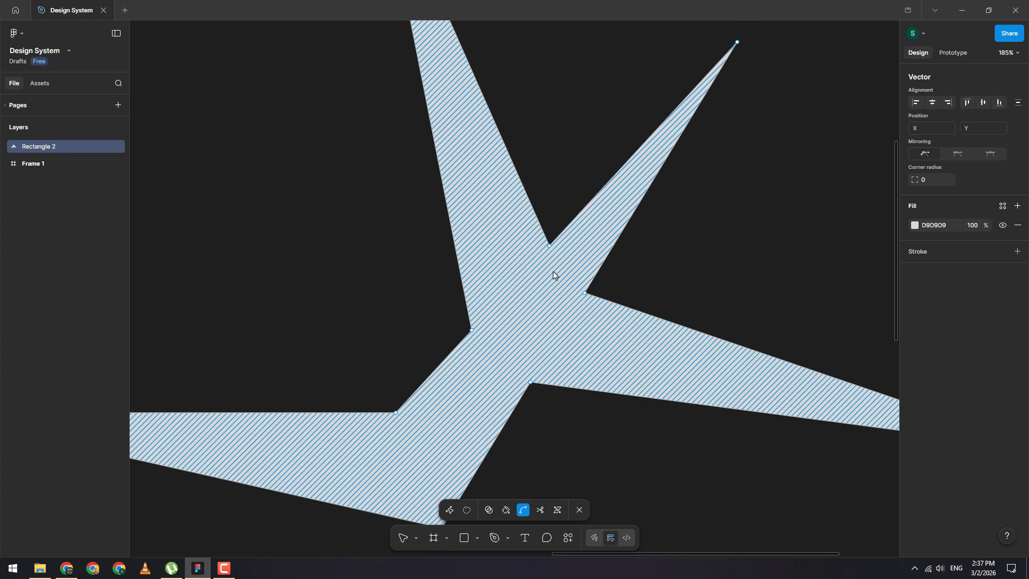
{"action": "scroll", "coordinate": [504, 208], "scroll_direction": "down", "scroll_amount": 4}
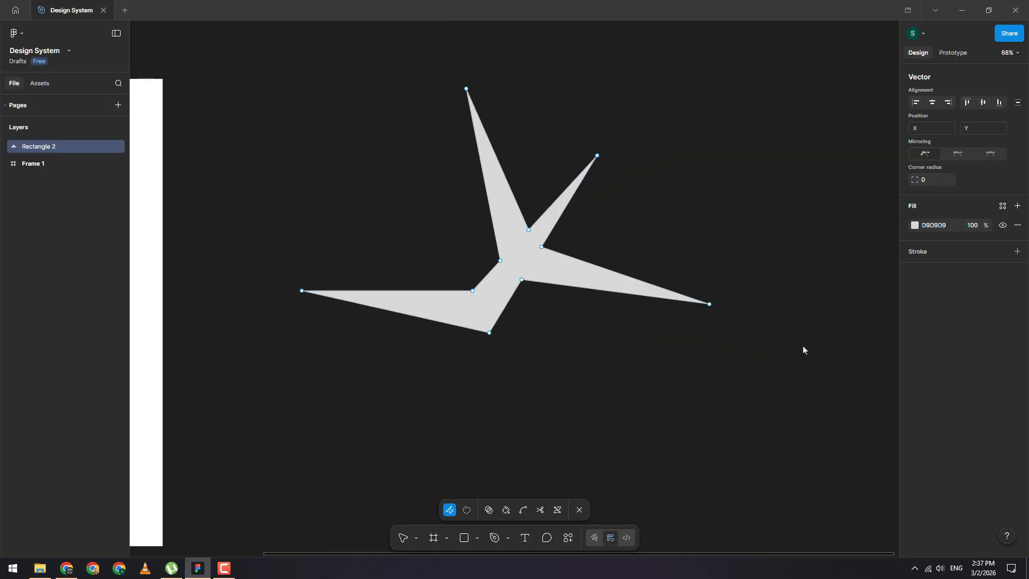
{"action": "left_click_drag", "start_coordinate": [795, 337], "coordinate": [595, 258]}
{"action": "left_click_drag", "start_coordinate": [433, 65], "coordinate": [522, 154]}
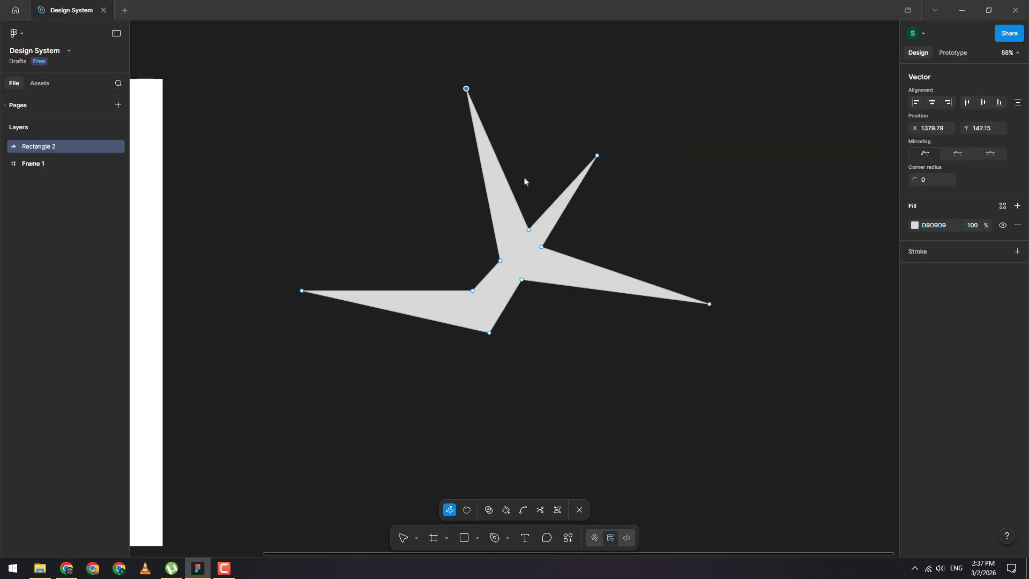
{"action": "scroll", "coordinate": [531, 193], "scroll_direction": "up", "scroll_amount": 5}
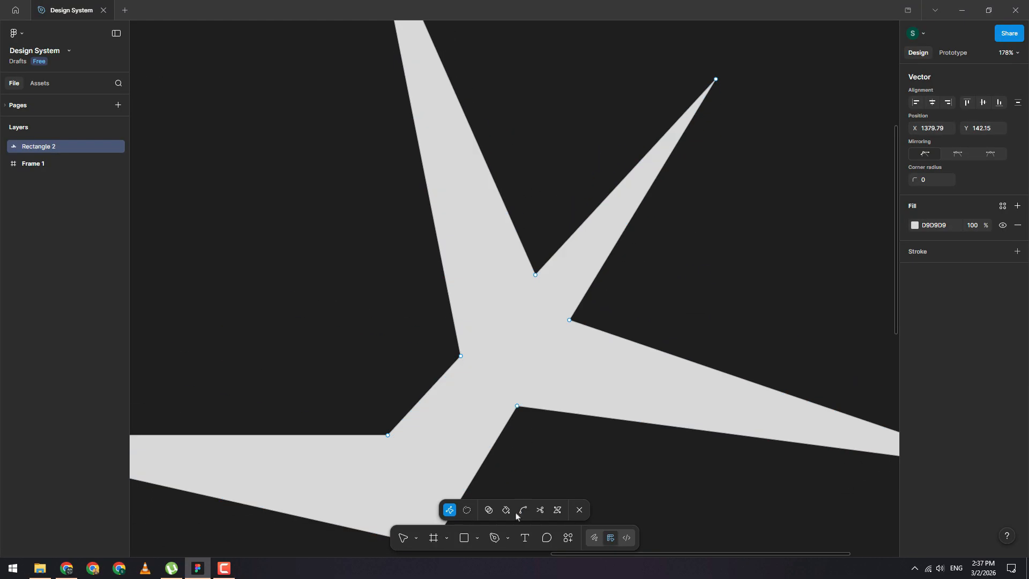
Toggle the merged shape's fill off and on with the Paint bucket and set its fill colour to FFEDED
{"action": "left_click", "coordinate": [507, 510]}
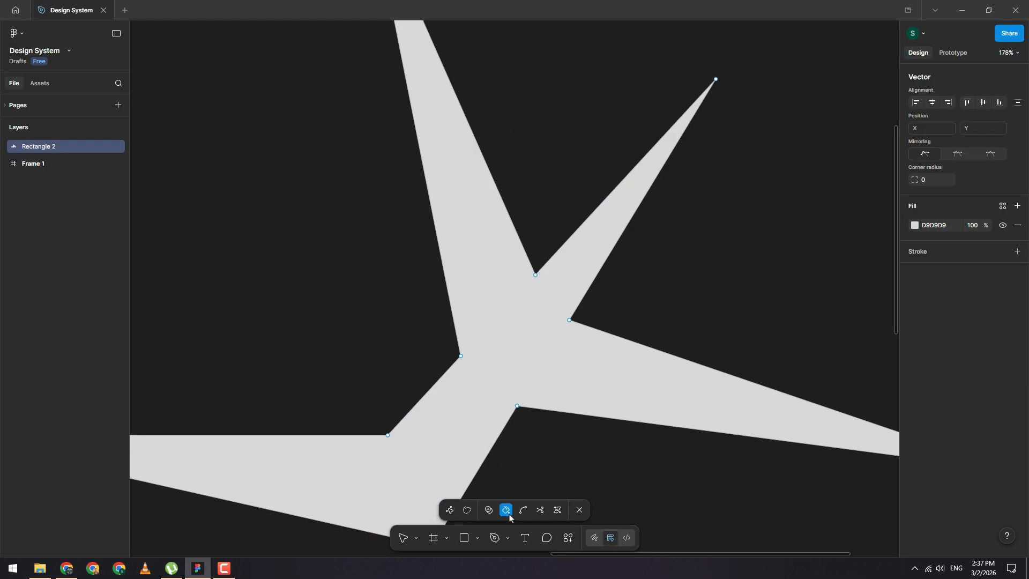
{"action": "left_click", "coordinate": [514, 370]}
{"action": "left_click", "coordinate": [560, 394]}
{"action": "left_click", "coordinate": [915, 225]}
{"action": "left_click_drag", "start_coordinate": [829, 281], "coordinate": [788, 269]}
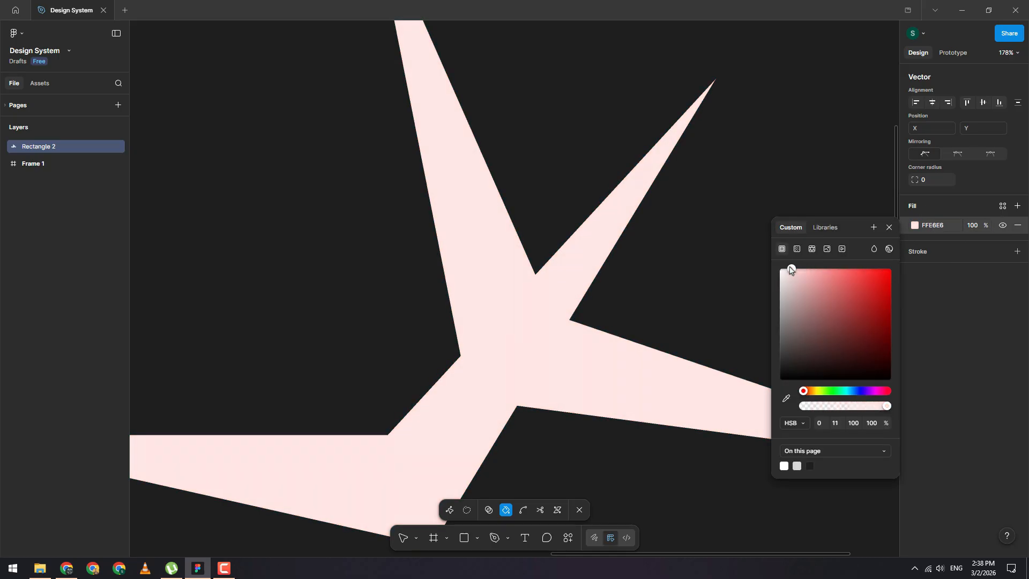
Bend the notch point between the two upper spikes into a smooth curve and pull its handles back into the point
{"action": "left_click", "coordinate": [524, 509]}
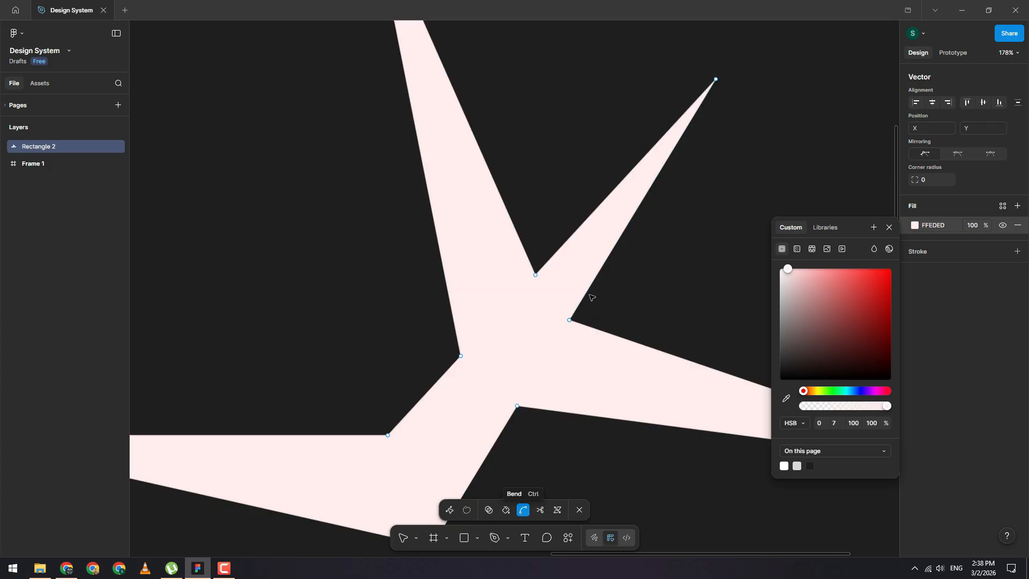
{"action": "scroll", "coordinate": [560, 290], "scroll_direction": "up", "scroll_amount": 1}
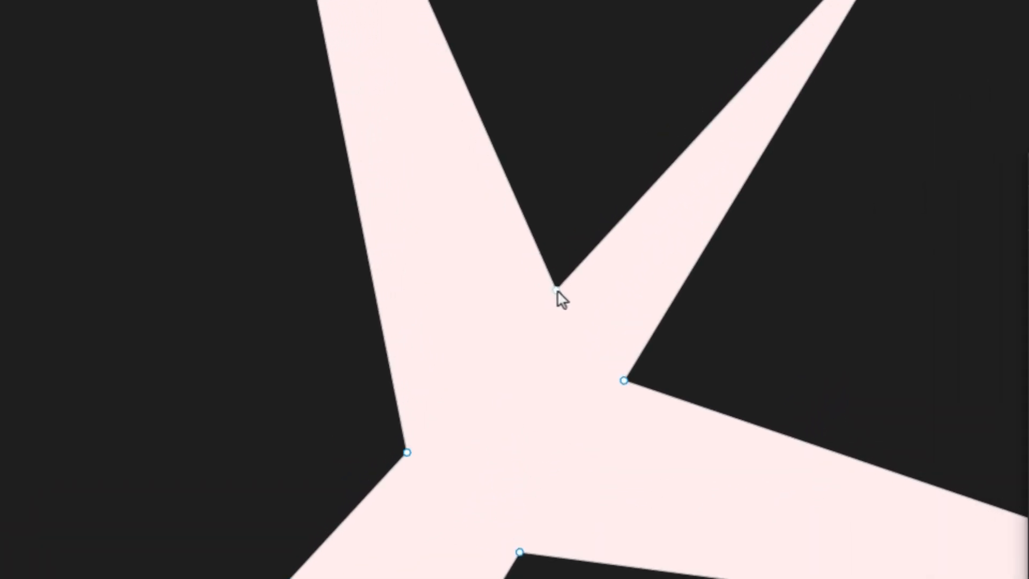
{"action": "left_click_drag", "start_coordinate": [557, 291], "coordinate": [700, 282]}
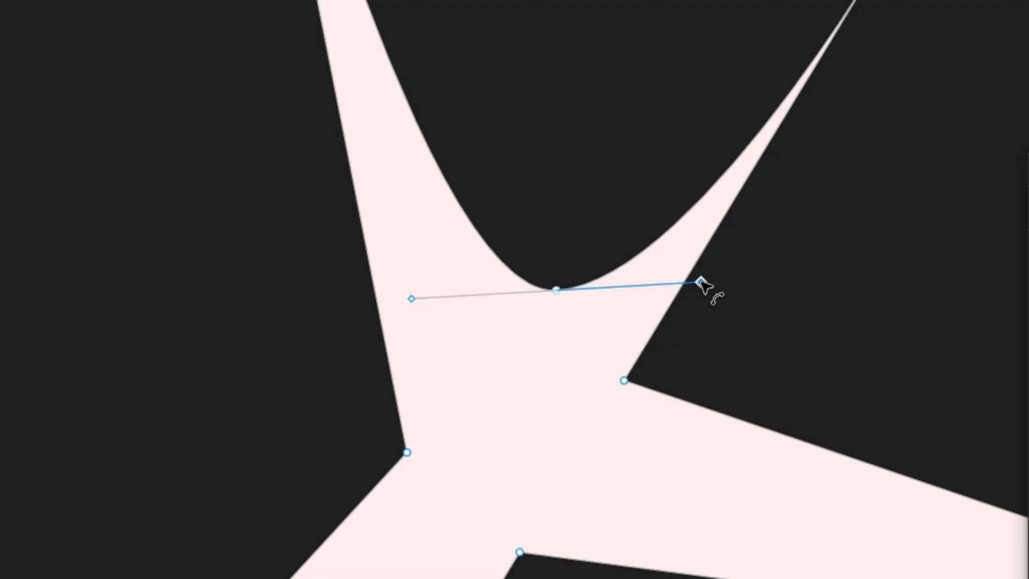
{"action": "mouse_move", "coordinate": [700, 282]}
{"action": "left_mouse_down"}
{"action": "mouse_move", "coordinate": [702, 294]}
{"action": "mouse_move", "coordinate": [578, 294]}
{"action": "left_mouse_up"}
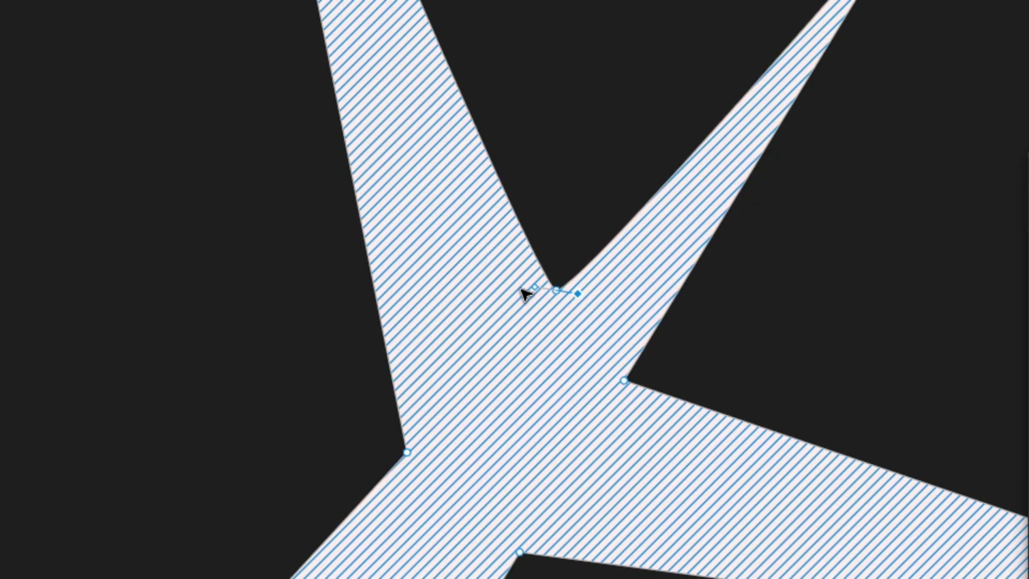
{"action": "scroll", "coordinate": [574, 306], "scroll_direction": "up", "scroll_amount": 5}
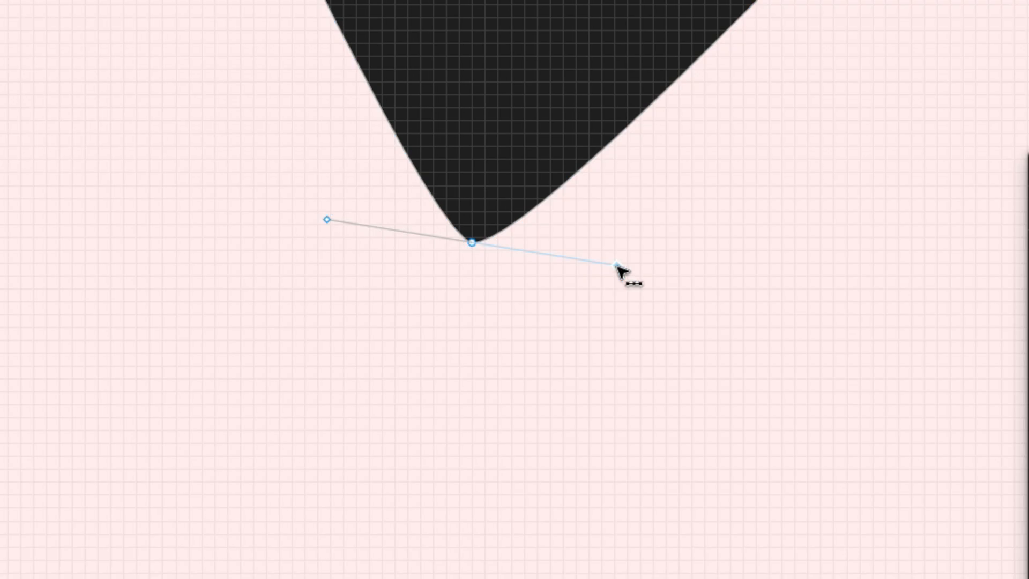
{"action": "mouse_move", "coordinate": [617, 266]}
{"action": "left_mouse_down"}
{"action": "mouse_move", "coordinate": [500, 258]}
{"action": "mouse_move", "coordinate": [474, 243]}
{"action": "left_mouse_up"}
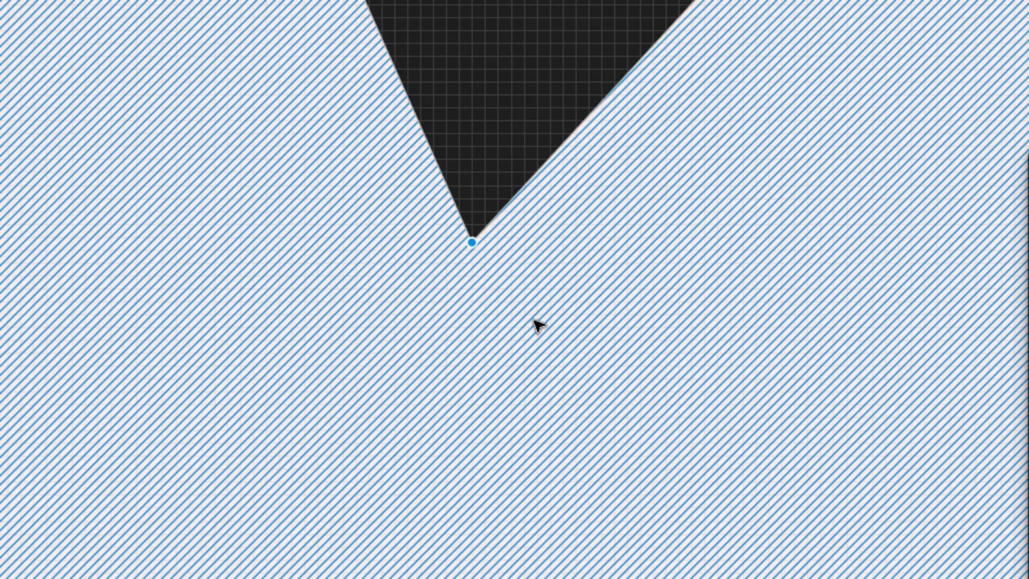
Cut the path at the notch between the upper spikes and move the right inner corner point to X 1603.14, Y 565.93
{"action": "scroll", "coordinate": [429, 276], "scroll_direction": "down", "scroll_amount": 6}
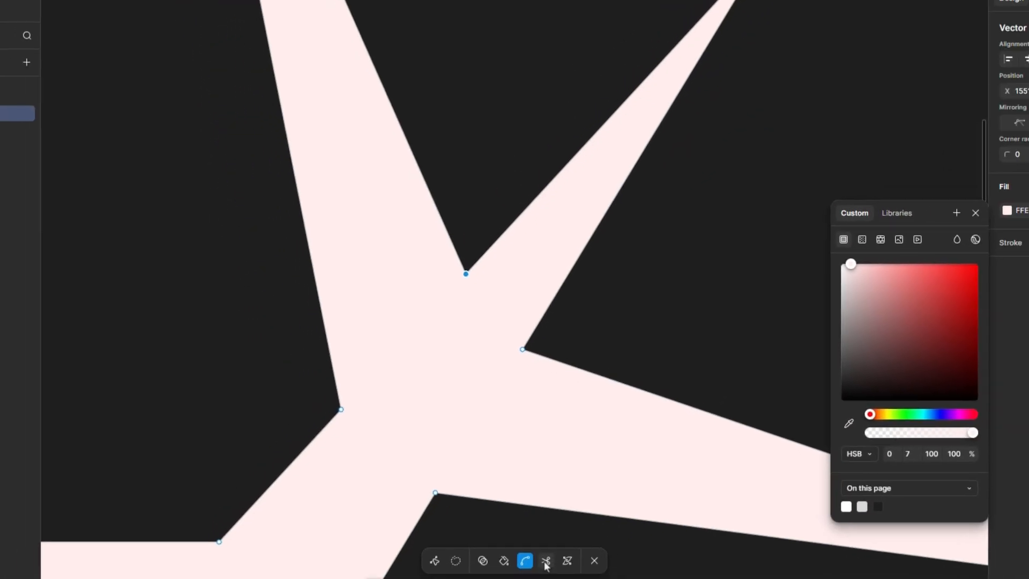
{"action": "left_click", "coordinate": [541, 516]}
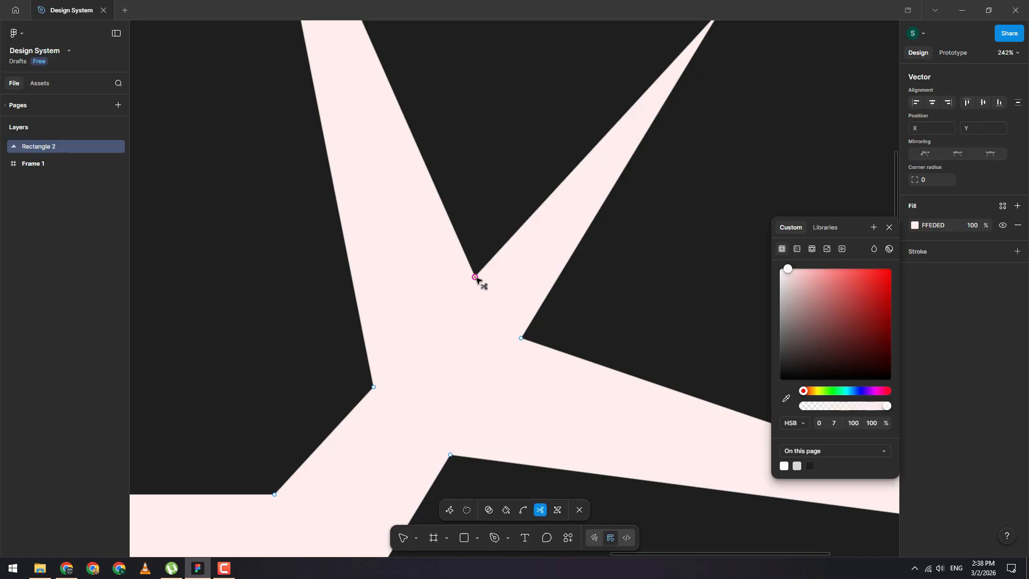
{"action": "key", "text": "v"}
{"action": "left_click_drag", "start_coordinate": [521, 339], "coordinate": [542, 322]}
Pull one cut endpoint away from the notch, undo, and move it again to finish at X 1591.39, Y 444.88
{"action": "left_click_drag", "start_coordinate": [475, 279], "coordinate": [503, 277]}
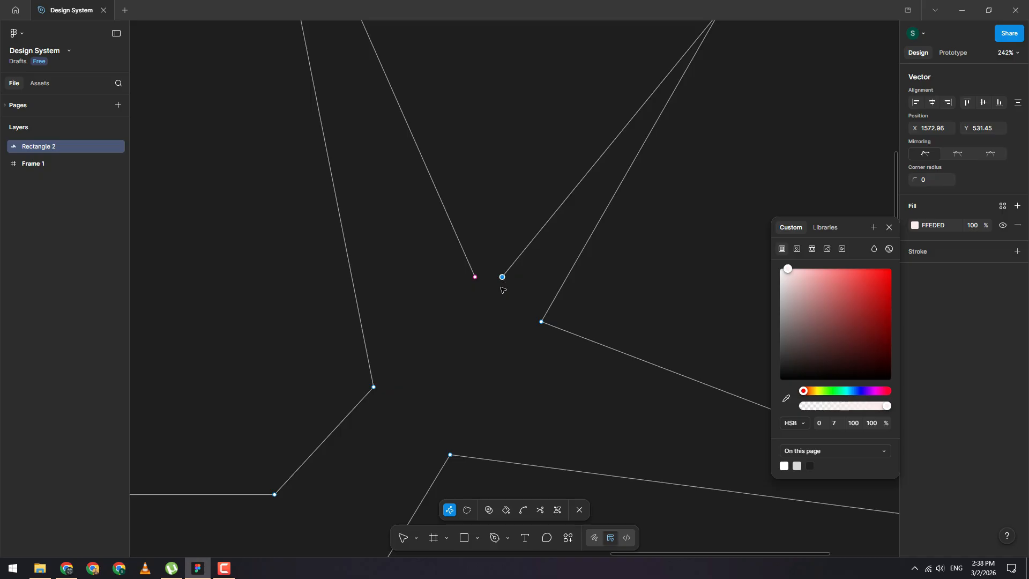
{"action": "key", "text": "ctrl+z"}
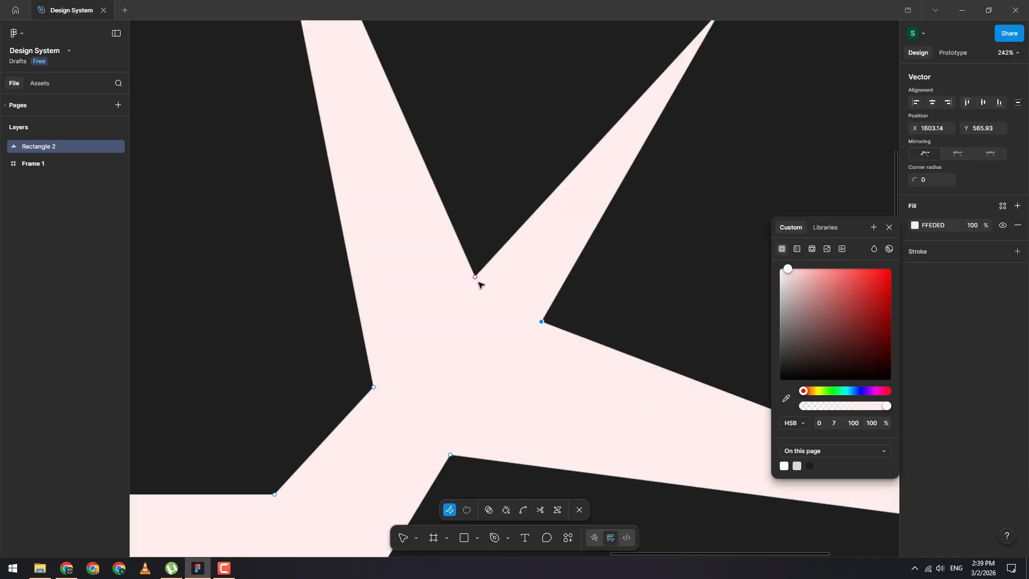
{"action": "left_click_drag", "start_coordinate": [476, 278], "coordinate": [520, 220]}
{"action": "scroll", "coordinate": [507, 260], "scroll_direction": "down", "scroll_amount": 4}
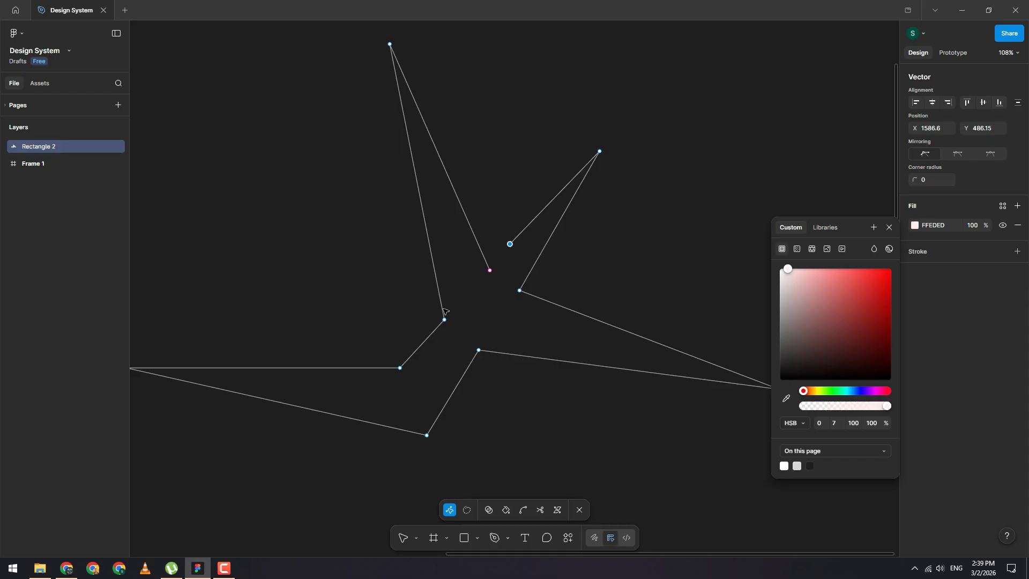
{"action": "scroll", "coordinate": [518, 244], "scroll_direction": "up", "scroll_amount": 5}
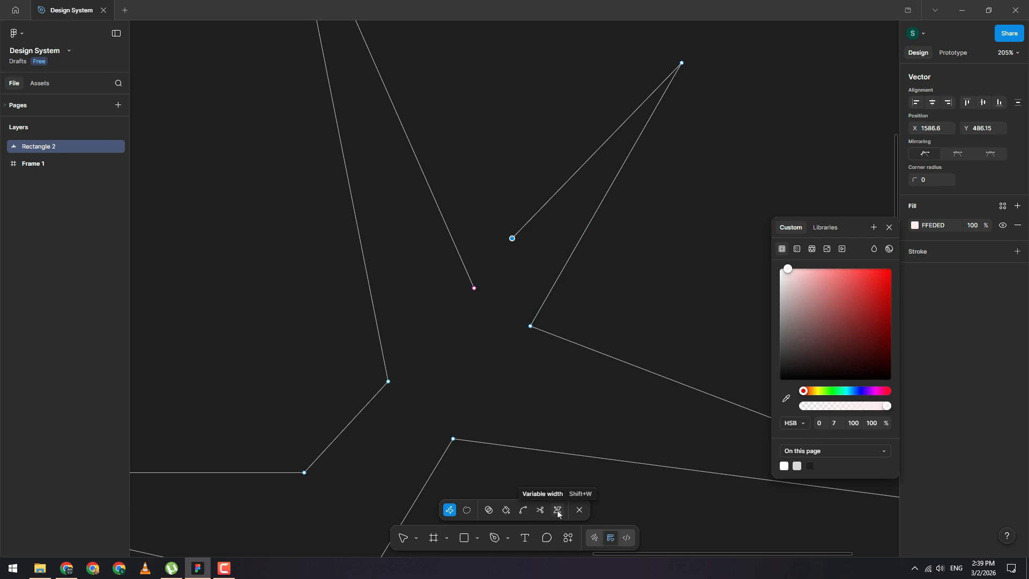
{"action": "scroll", "coordinate": [524, 243], "scroll_direction": "up", "scroll_amount": 2}
{"action": "scroll", "coordinate": [524, 243], "scroll_direction": "up", "scroll_amount": 1}
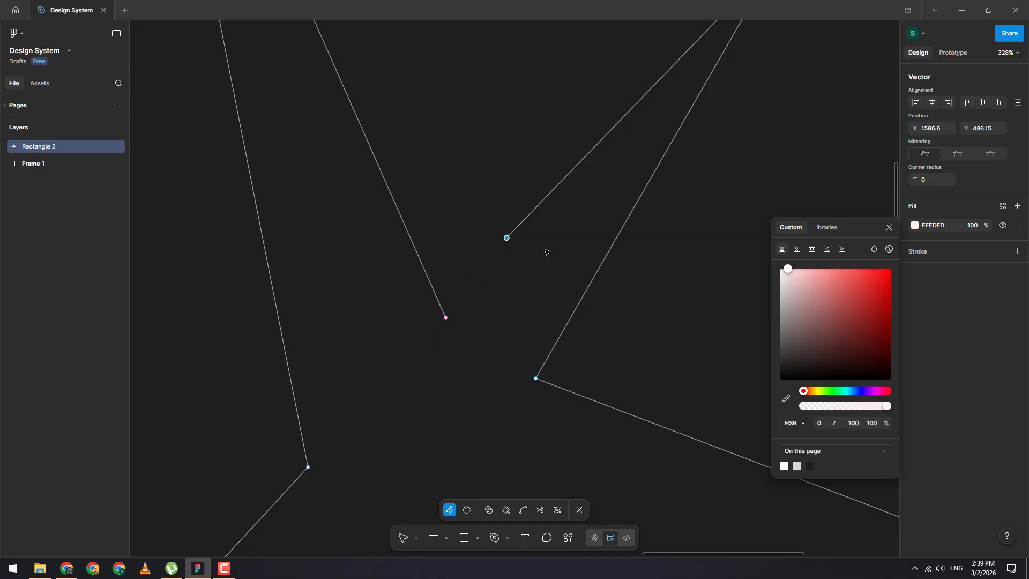
{"action": "scroll", "coordinate": [548, 254], "scroll_direction": "down", "scroll_amount": 5}
{"action": "left_click_drag", "start_coordinate": [536, 260], "coordinate": [540, 229]}
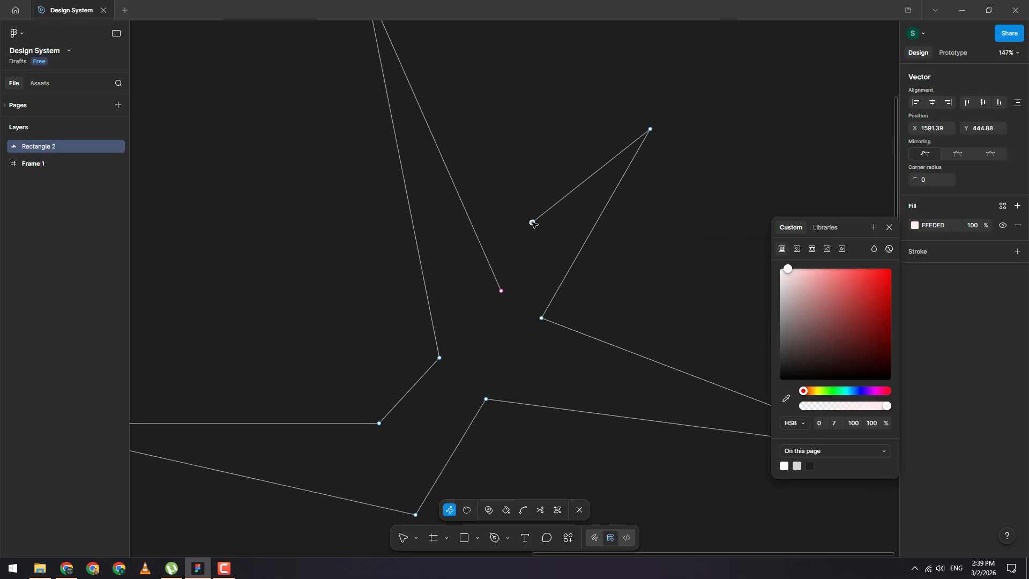
Reconnect the two cut endpoints with the Pen tool and move them to X 1580.74, Y 397.7 and X 1559.55, Y 525.6
{"action": "key", "text": "p"}
{"action": "scroll", "coordinate": [557, 243], "scroll_direction": "up", "scroll_amount": 3}
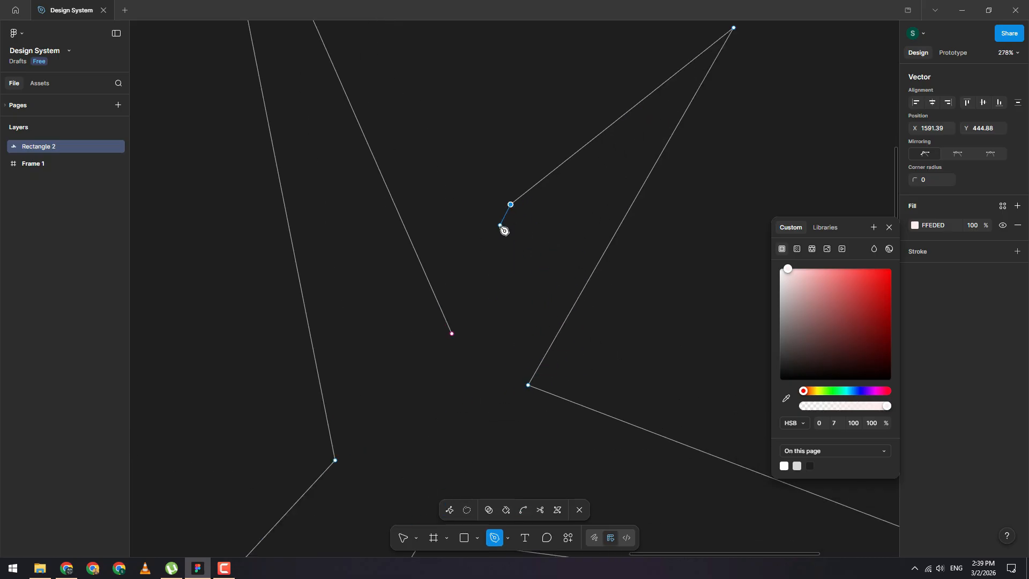
{"action": "left_click", "coordinate": [453, 334]}
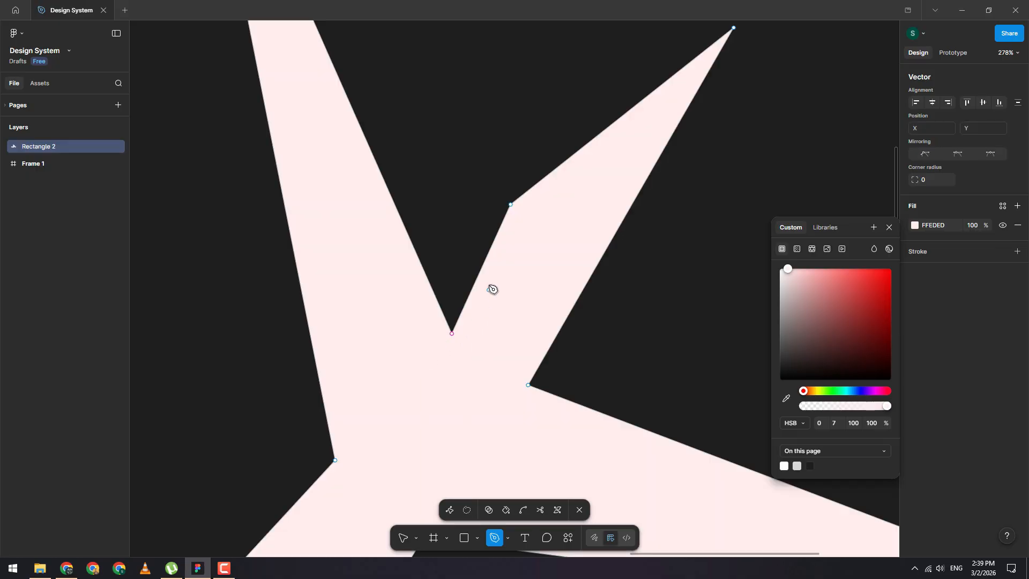
{"action": "key", "text": "Escape"}
{"action": "left_click_drag", "start_coordinate": [511, 203], "coordinate": [494, 134]}
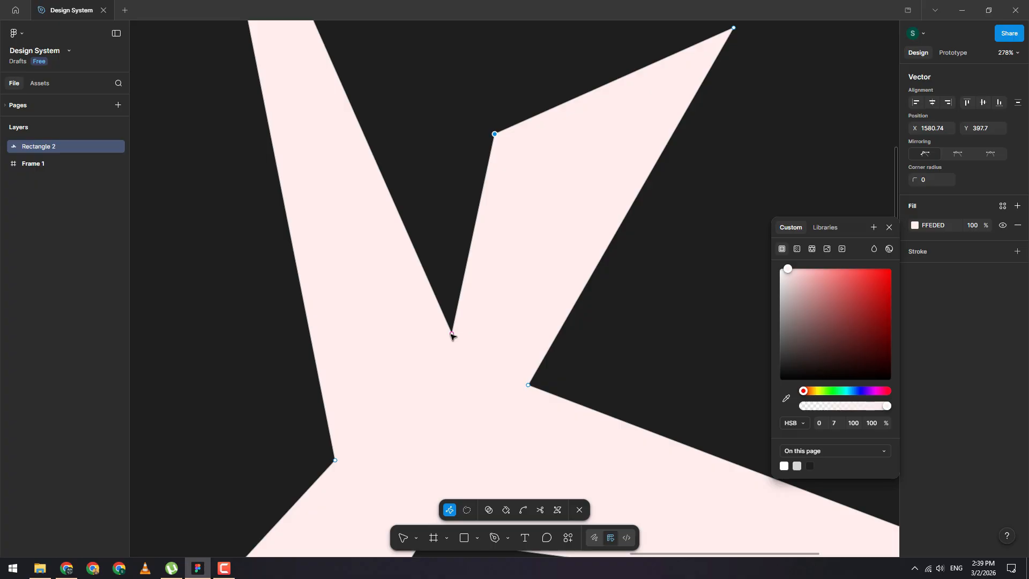
{"action": "mouse_move", "coordinate": [452, 335]}
{"action": "left_mouse_down"}
{"action": "mouse_move", "coordinate": [449, 354]}
{"action": "mouse_move", "coordinate": [464, 326]}
{"action": "left_mouse_up"}
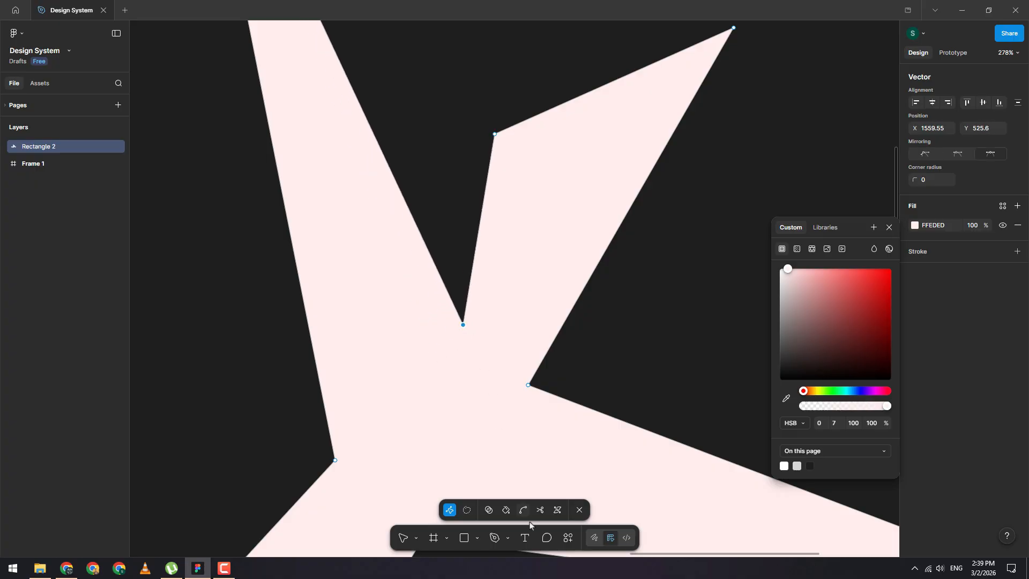
Apply Variable width to the outline with a width of 14.7 near the upper corner point, exit vector editing and deselect the shape
{"action": "left_click", "coordinate": [558, 510]}
{"action": "mouse_move", "coordinate": [498, 137]}
{"action": "left_mouse_down"}
{"action": "mouse_move", "coordinate": [501, 200]}
{"action": "mouse_move", "coordinate": [512, 159]}
{"action": "left_mouse_up"}
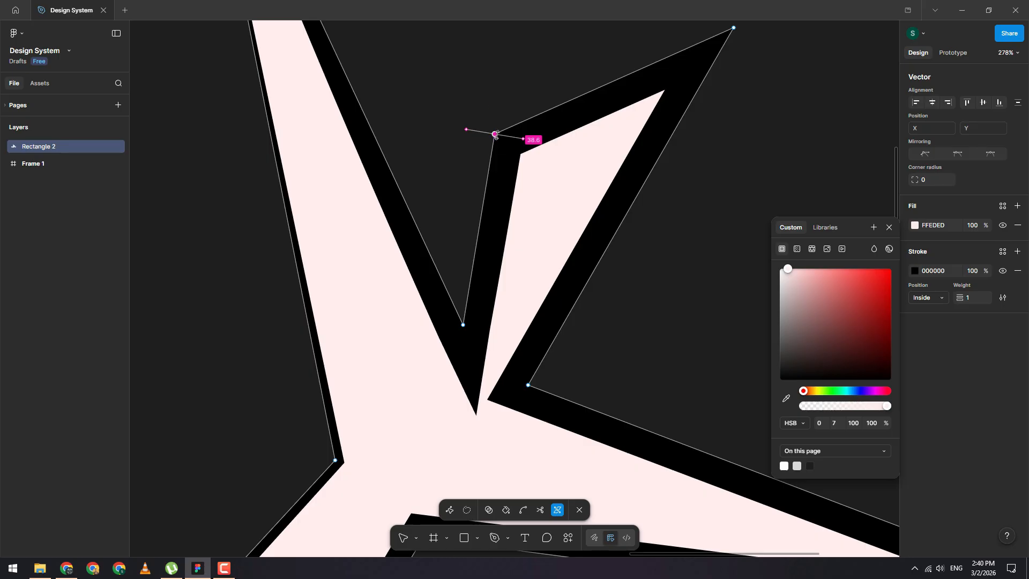
{"action": "mouse_move", "coordinate": [494, 137]}
{"action": "left_mouse_down"}
{"action": "mouse_move", "coordinate": [507, 161]}
{"action": "mouse_move", "coordinate": [535, 161]}
{"action": "mouse_move", "coordinate": [501, 157]}
{"action": "left_mouse_up"}
{"action": "scroll", "coordinate": [519, 263], "scroll_direction": "down", "scroll_amount": 5}
{"action": "scroll", "coordinate": [519, 262], "scroll_direction": "down", "scroll_amount": 3}
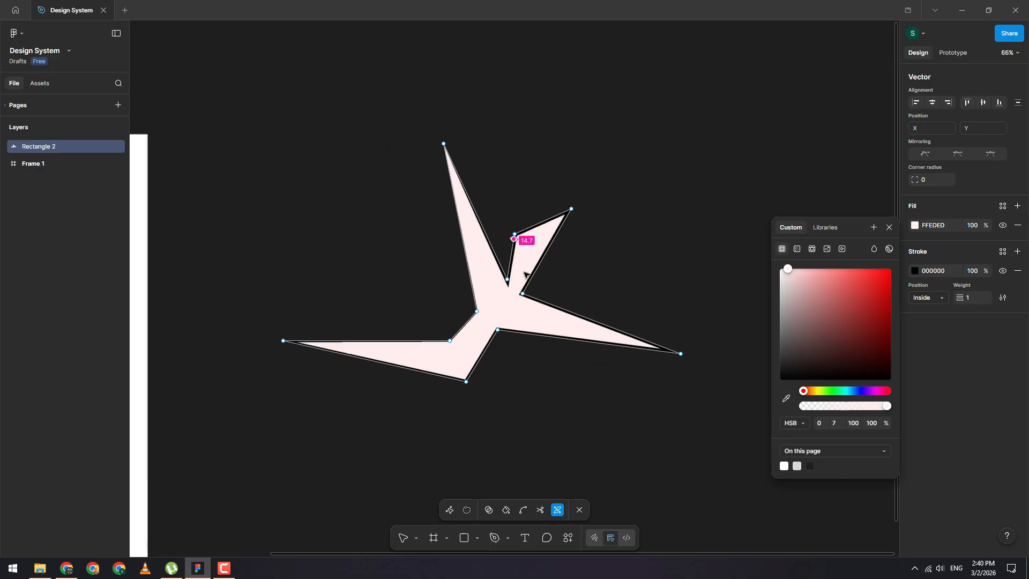
{"action": "scroll", "coordinate": [524, 278], "scroll_direction": "up", "scroll_amount": 3}
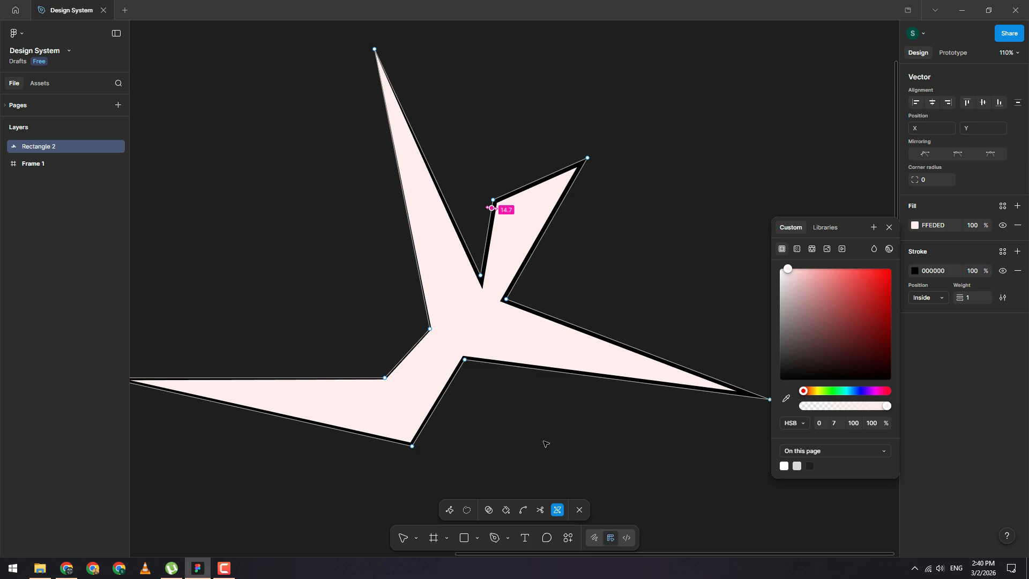
{"action": "left_click", "coordinate": [578, 509]}
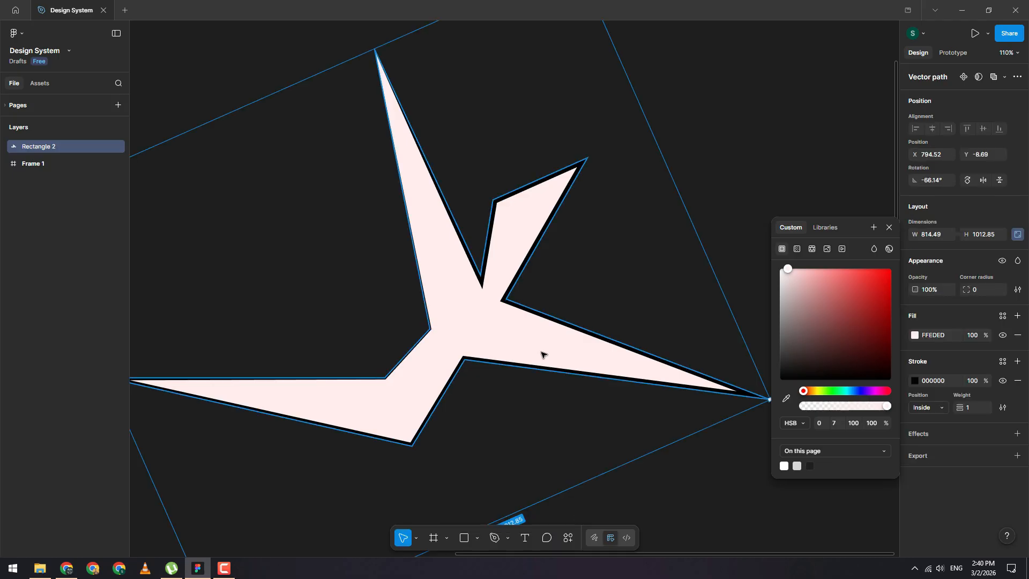
{"action": "scroll", "coordinate": [542, 353], "scroll_direction": "down", "scroll_amount": 3}
{"action": "left_click", "coordinate": [705, 254]}
{"action": "left_click", "coordinate": [505, 340]}
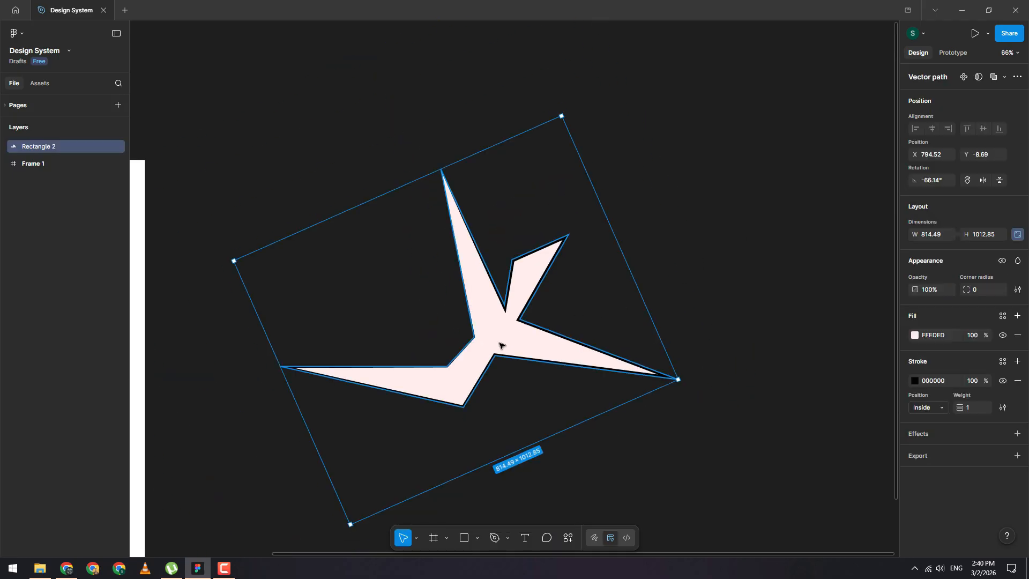
{"action": "double_click", "coordinate": [501, 345]}
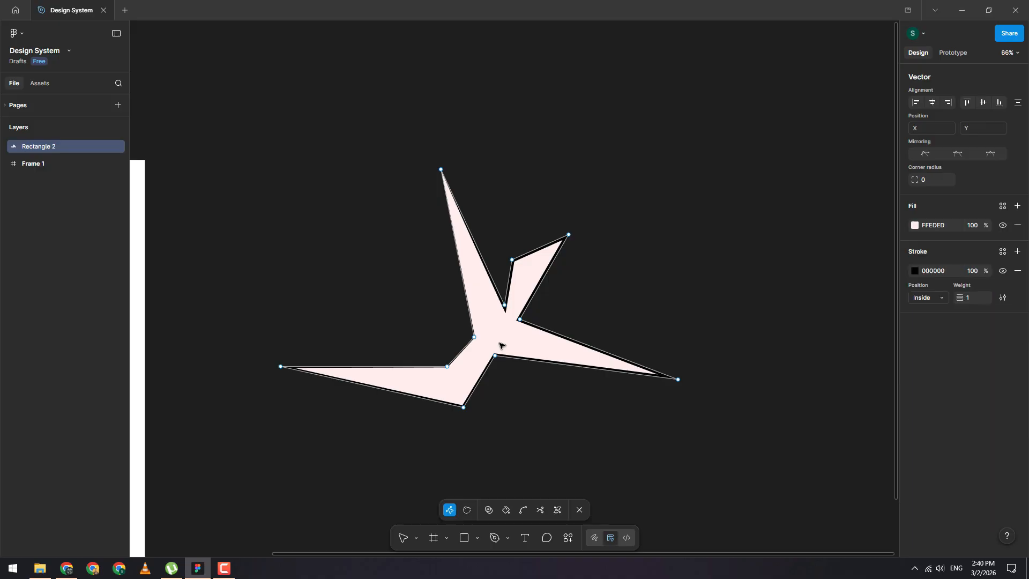
{"action": "key", "text": "Escape"}
{"action": "left_click", "coordinate": [703, 268]}
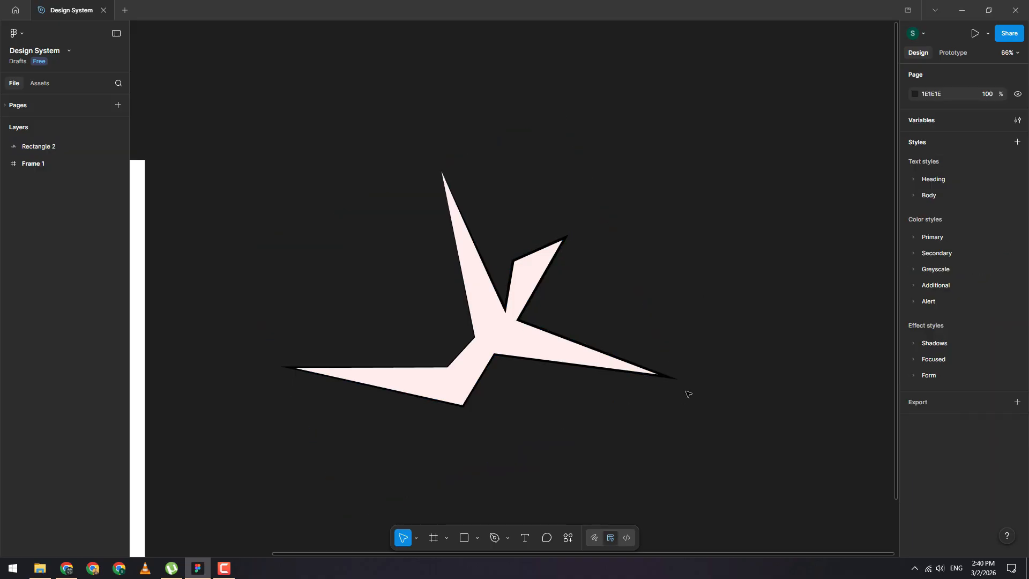
Draw a horizontal line about 529 wide above and to the right of the merged shape
{"action": "left_click", "coordinate": [477, 538]}
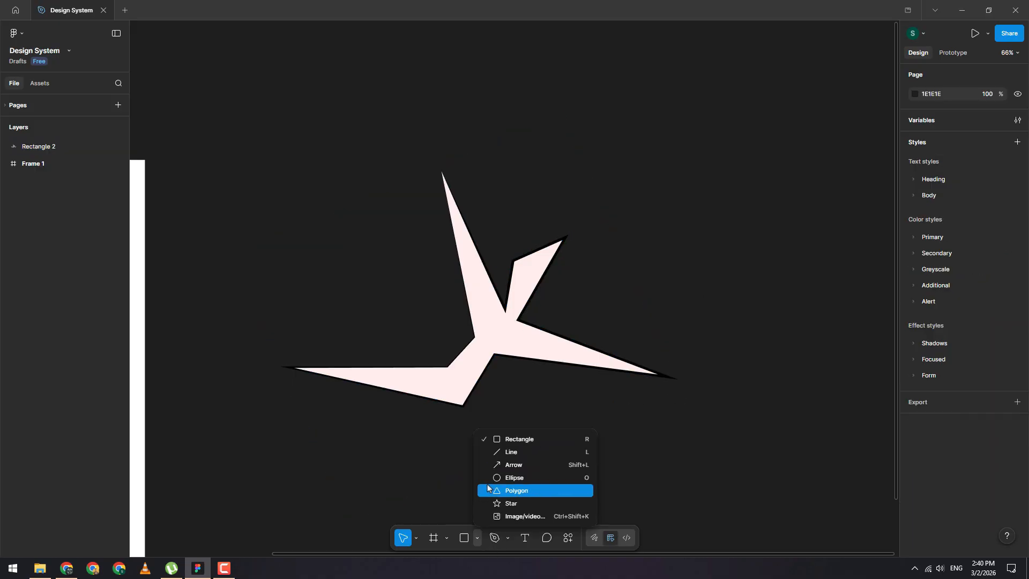
{"action": "left_click", "coordinate": [504, 450]}
{"action": "left_click_drag", "start_coordinate": [527, 167], "coordinate": [712, 166]}
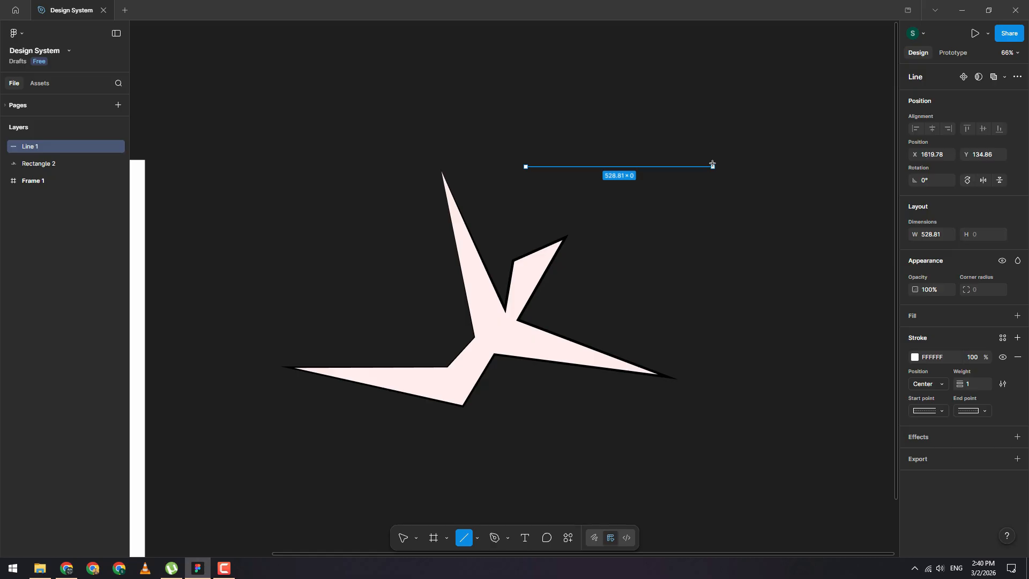
{"action": "scroll", "coordinate": [788, 159], "scroll_direction": "up", "scroll_amount": 3}
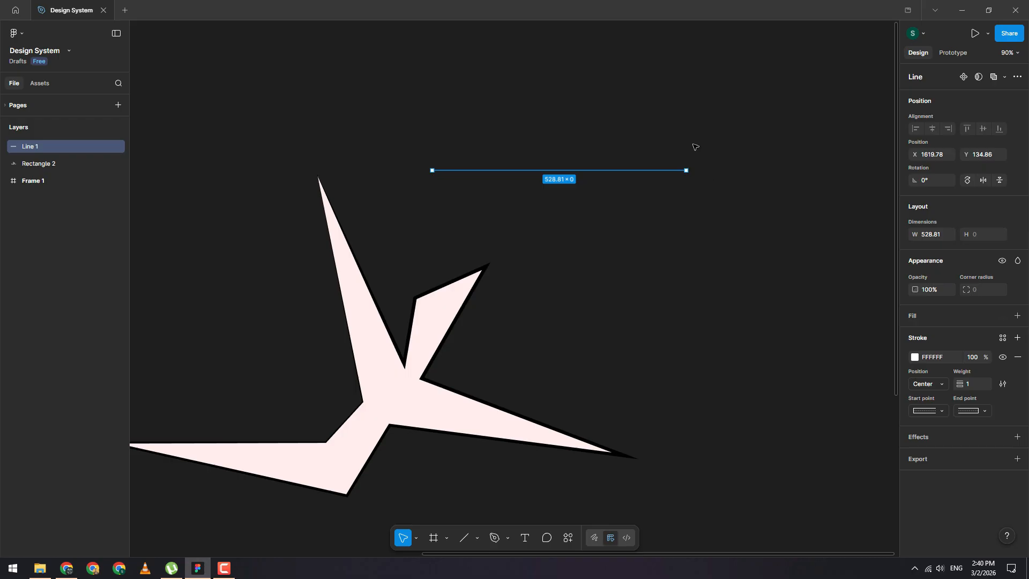
{"action": "scroll", "coordinate": [694, 150], "scroll_direction": "up", "scroll_amount": 5}
{"action": "scroll", "coordinate": [703, 165], "scroll_direction": "left", "scroll_amount": 1}
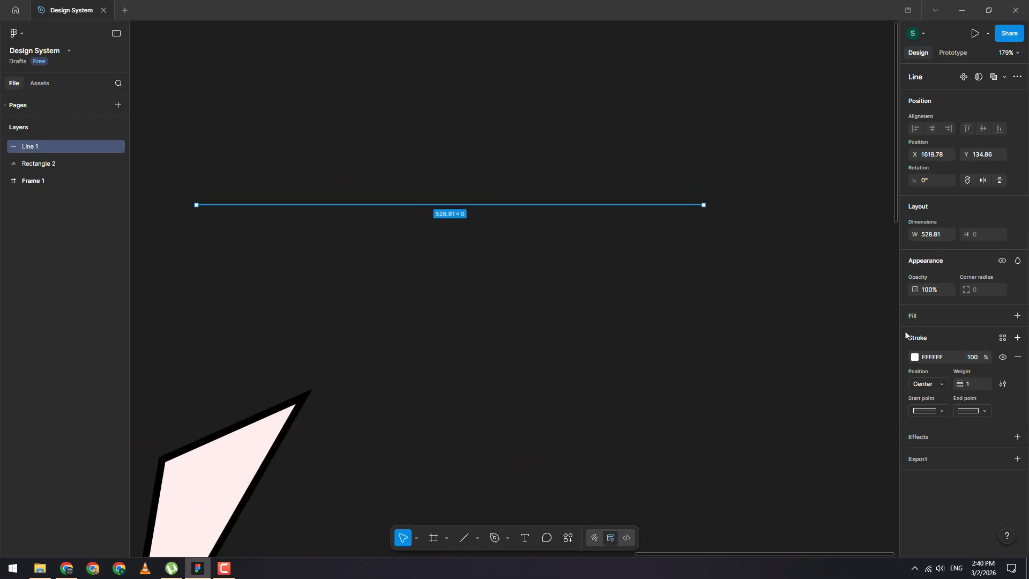
{"action": "scroll", "coordinate": [585, 421], "scroll_direction": "down", "scroll_amount": 1}
{"action": "scroll", "coordinate": [597, 224], "scroll_direction": "up", "scroll_amount": 2}
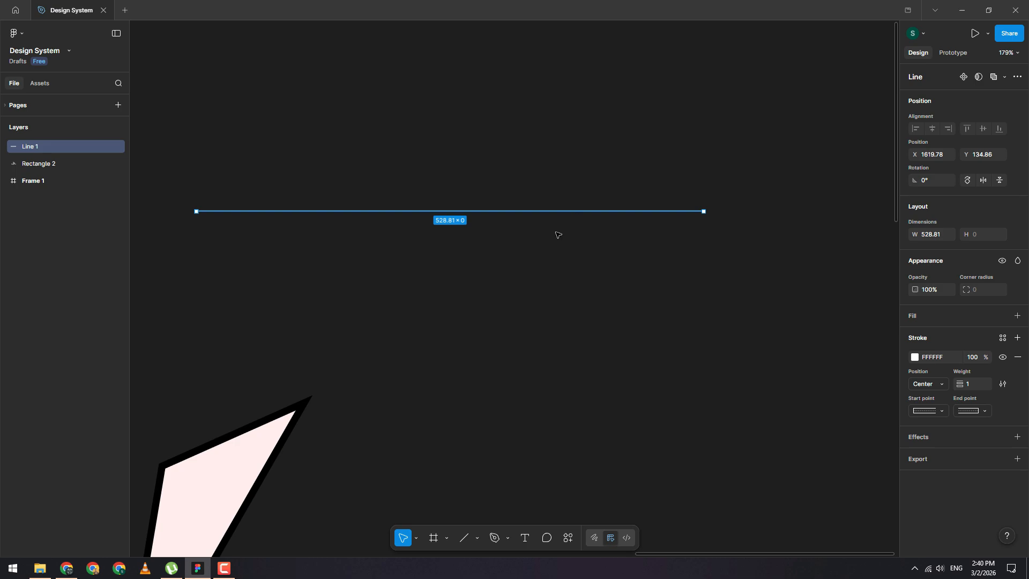
{"action": "scroll", "coordinate": [478, 251], "scroll_direction": "down", "scroll_amount": 5}
{"action": "scroll", "coordinate": [485, 199], "scroll_direction": "up", "scroll_amount": 5}
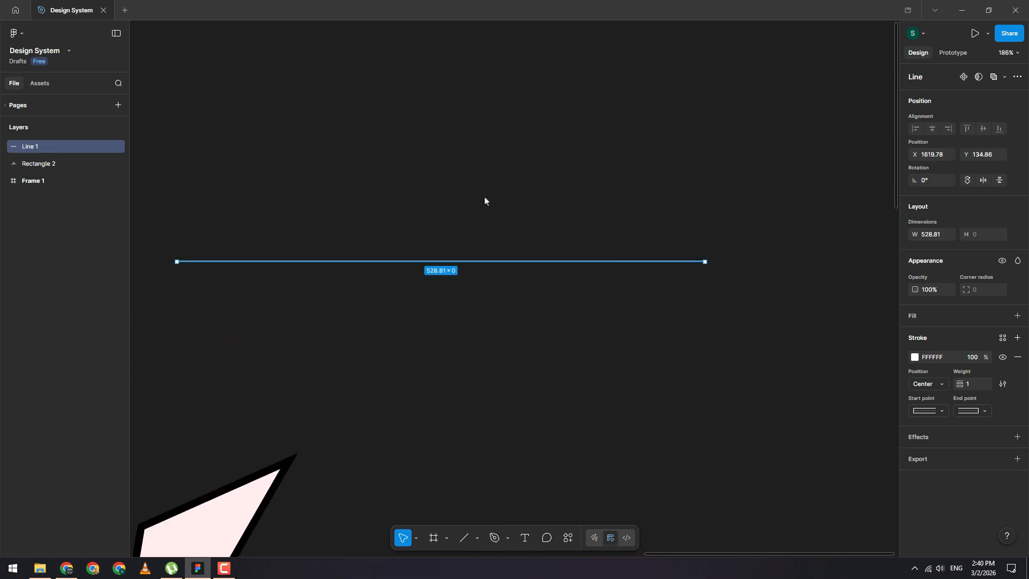
{"action": "scroll", "coordinate": [444, 246], "scroll_direction": "down", "scroll_amount": 3}
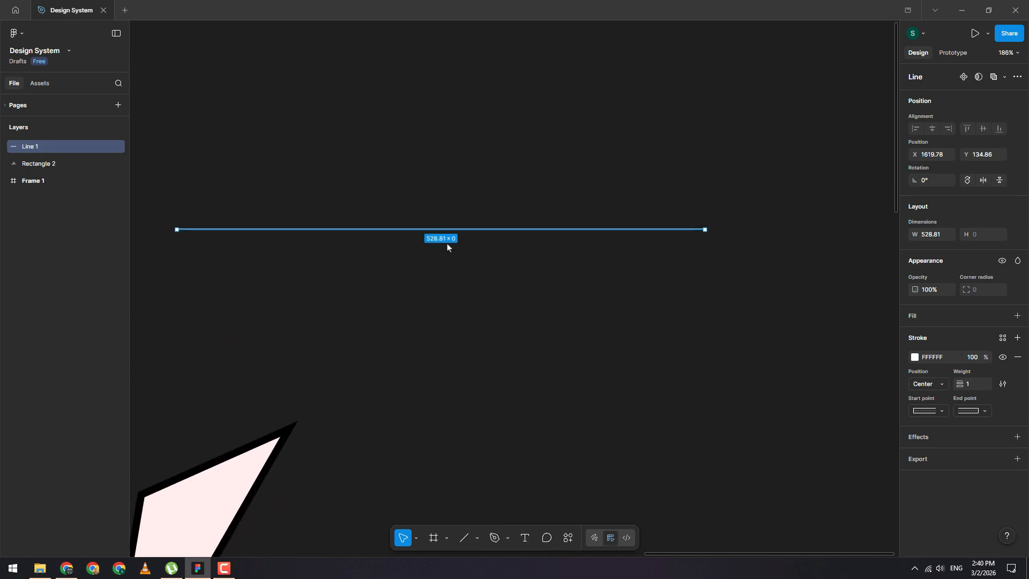
{"action": "scroll", "coordinate": [448, 246], "scroll_direction": "left", "scroll_amount": 2}
{"action": "scroll", "coordinate": [379, 289], "scroll_direction": "down", "scroll_amount": 10}
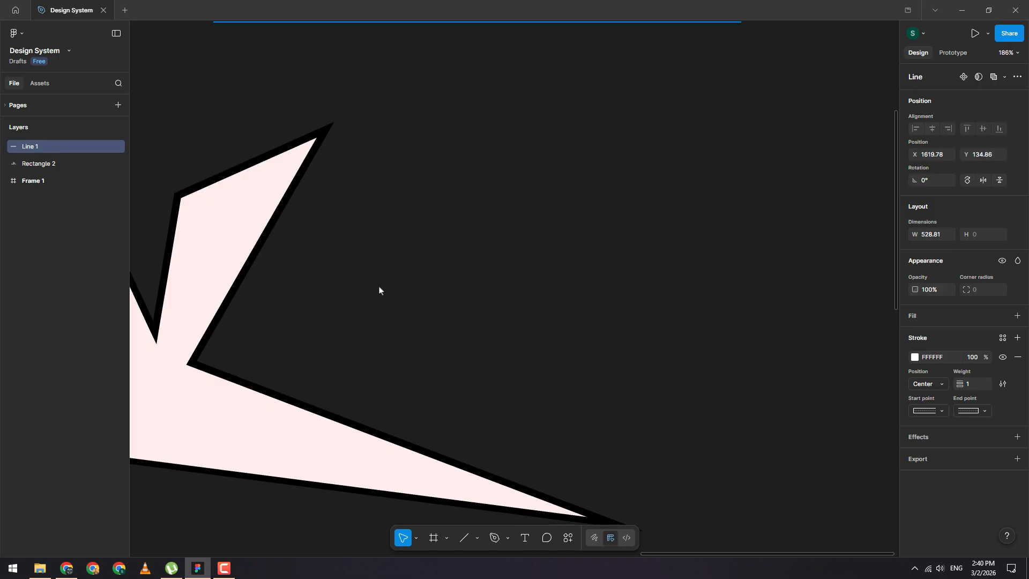
Set the horizontal line's stroke weight to 30 and shorten the line to about 485 wide
{"action": "left_click", "coordinate": [226, 275]}
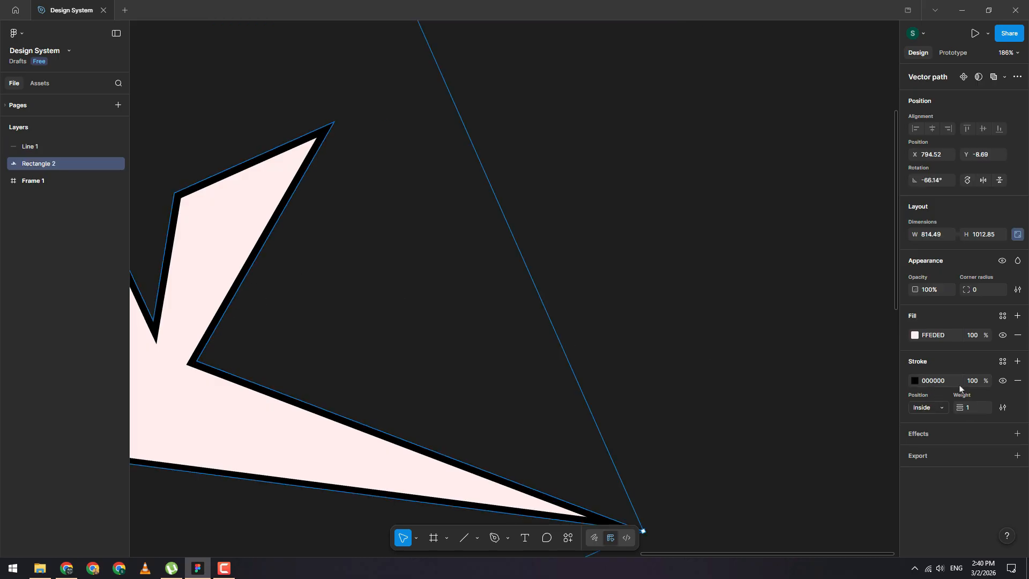
{"action": "scroll", "coordinate": [263, 301], "scroll_direction": "up", "scroll_amount": 1}
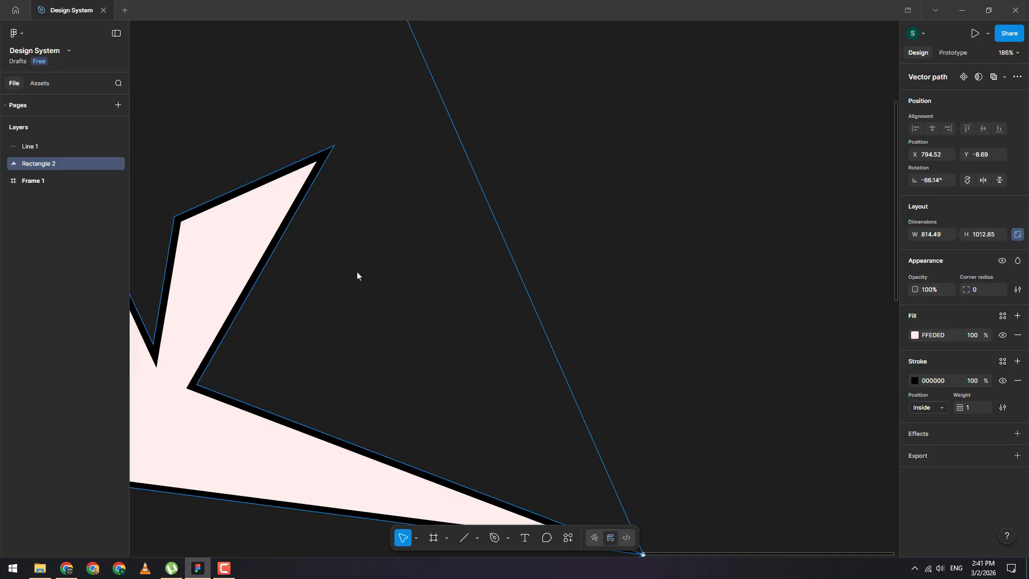
{"action": "scroll", "coordinate": [356, 275], "scroll_direction": "up", "scroll_amount": 15}
{"action": "left_click", "coordinate": [430, 363]}
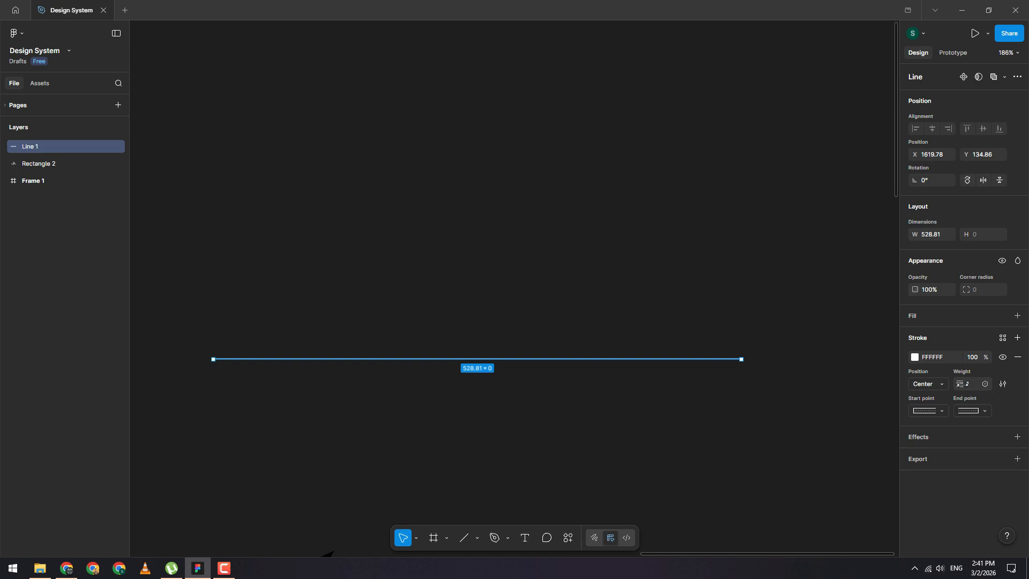
{"action": "left_click_drag", "start_coordinate": [965, 384], "coordinate": [995, 385]}
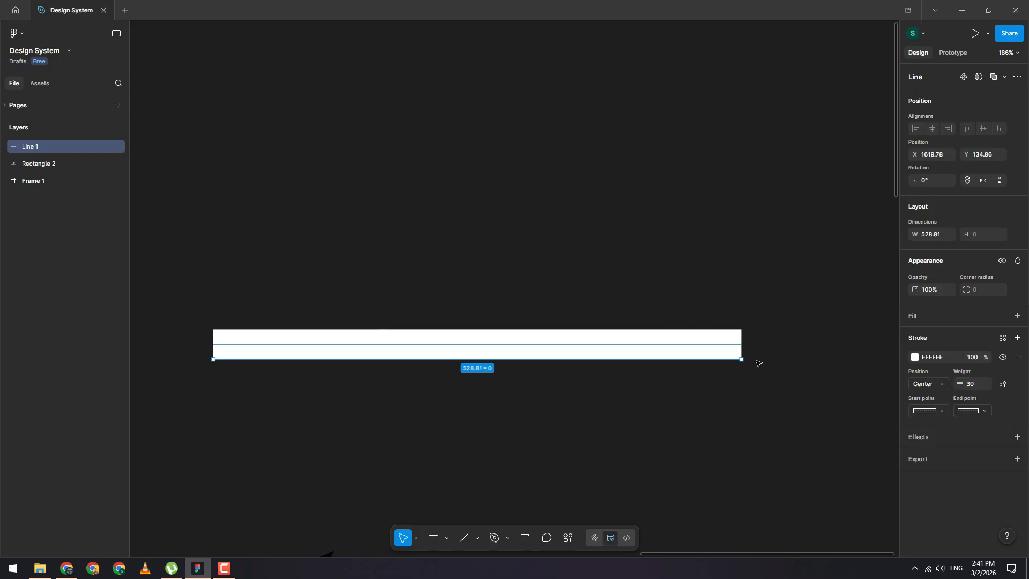
{"action": "left_click_drag", "start_coordinate": [742, 358], "coordinate": [701, 371]}
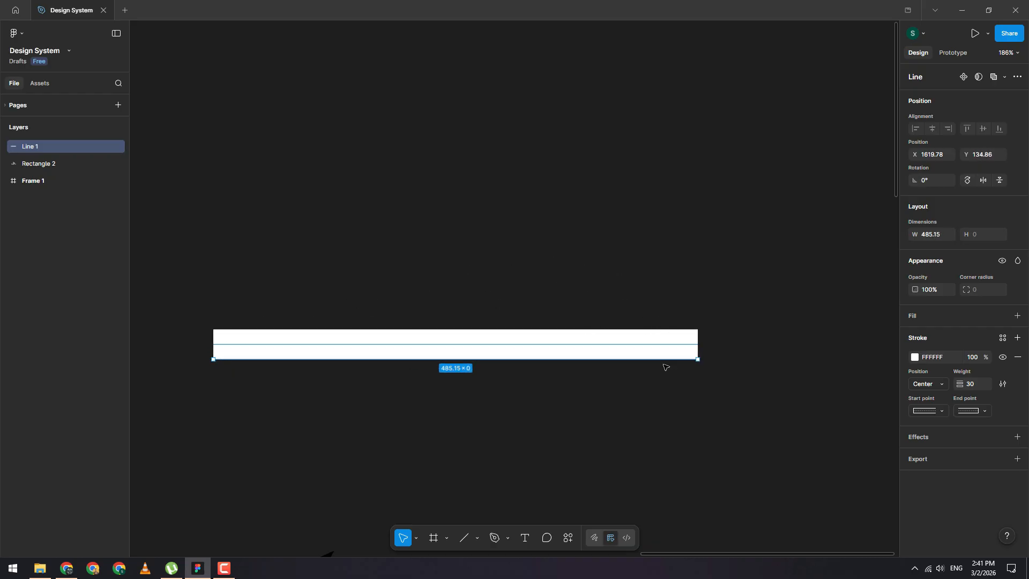
Set the line's stroke position to Inside and shorten the line to about 400 wide
{"action": "left_click", "coordinate": [941, 386]}
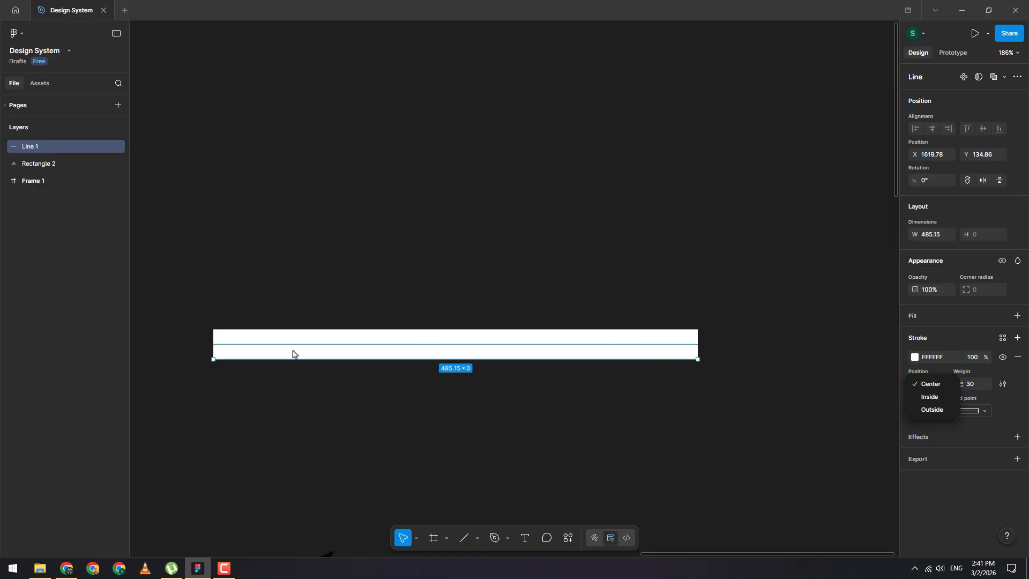
{"action": "scroll", "coordinate": [300, 353], "scroll_direction": "up", "scroll_amount": 1}
{"action": "scroll", "coordinate": [536, 349], "scroll_direction": "up", "scroll_amount": 1}
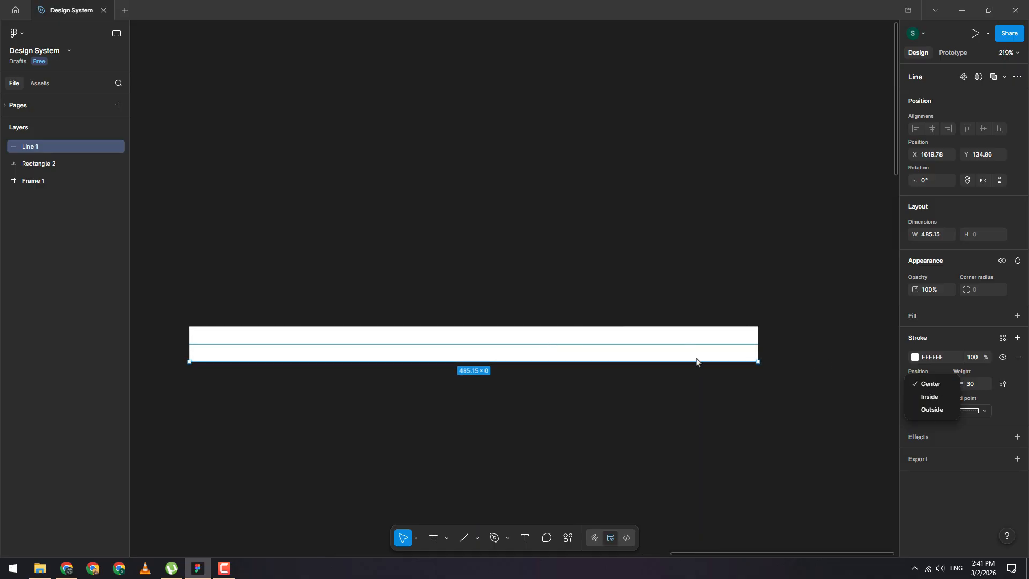
{"action": "left_click", "coordinate": [938, 399]}
{"action": "left_click", "coordinate": [795, 372]}
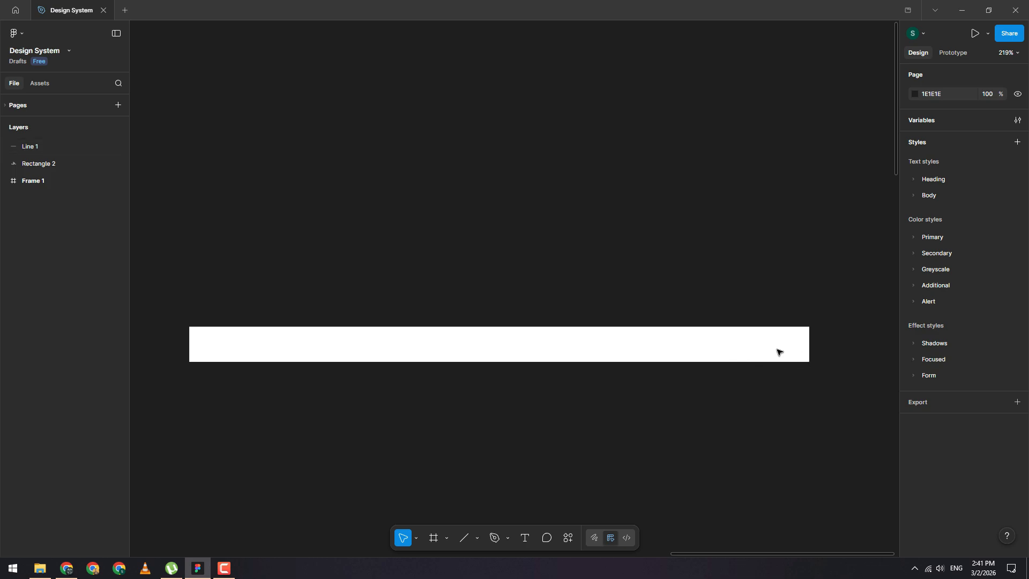
{"action": "left_click", "coordinate": [250, 363]}
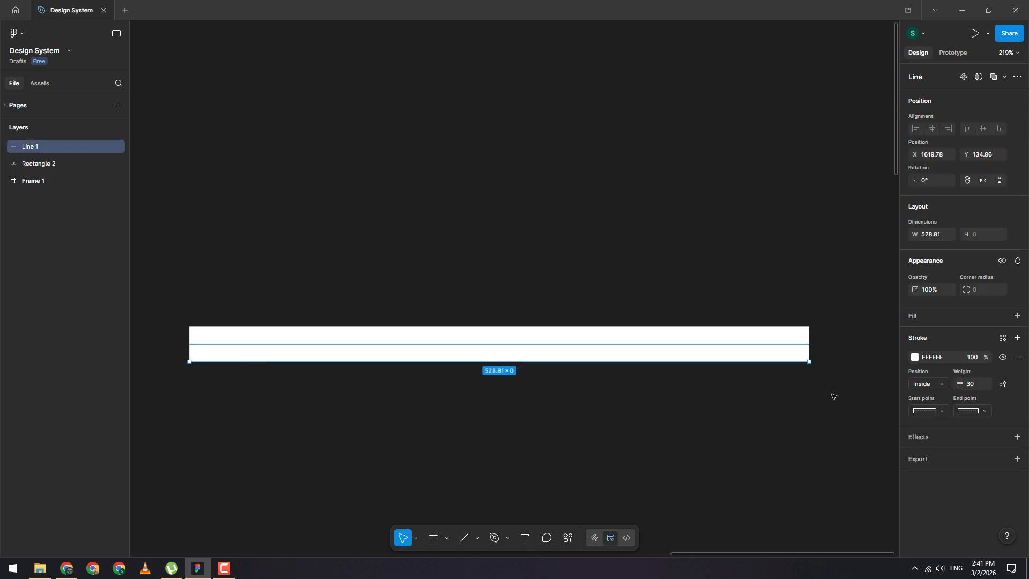
{"action": "left_click_drag", "start_coordinate": [811, 363], "coordinate": [657, 360]}
Switch the merged shape's stroke position to Center, change it to Outside, and deselect the shape
{"action": "scroll", "coordinate": [564, 349], "scroll_direction": "down", "scroll_amount": 3}
{"action": "scroll", "coordinate": [564, 349], "scroll_direction": "down", "scroll_amount": 2}
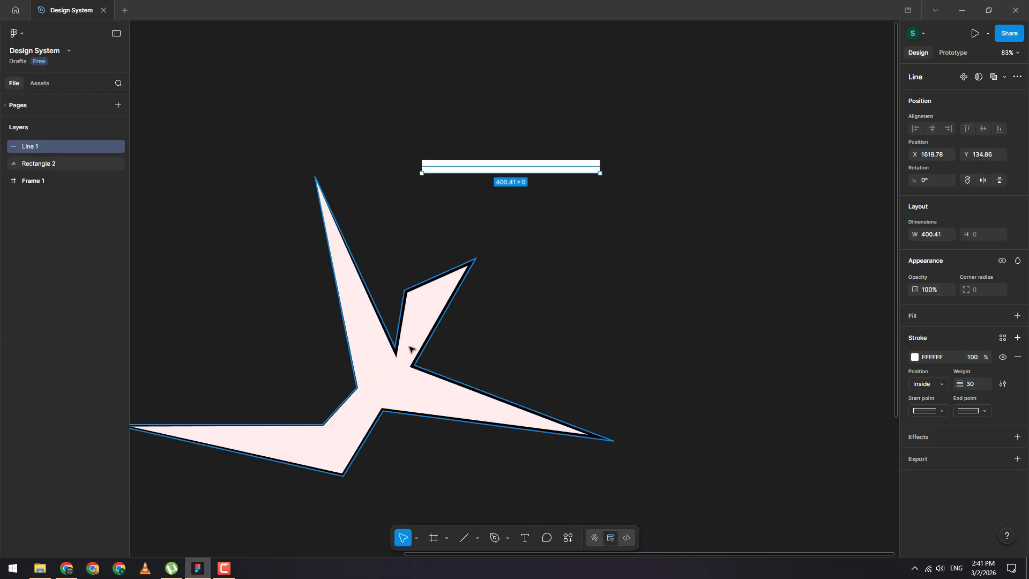
{"action": "scroll", "coordinate": [413, 351], "scroll_direction": "up", "scroll_amount": 6}
{"action": "left_click", "coordinate": [425, 385]}
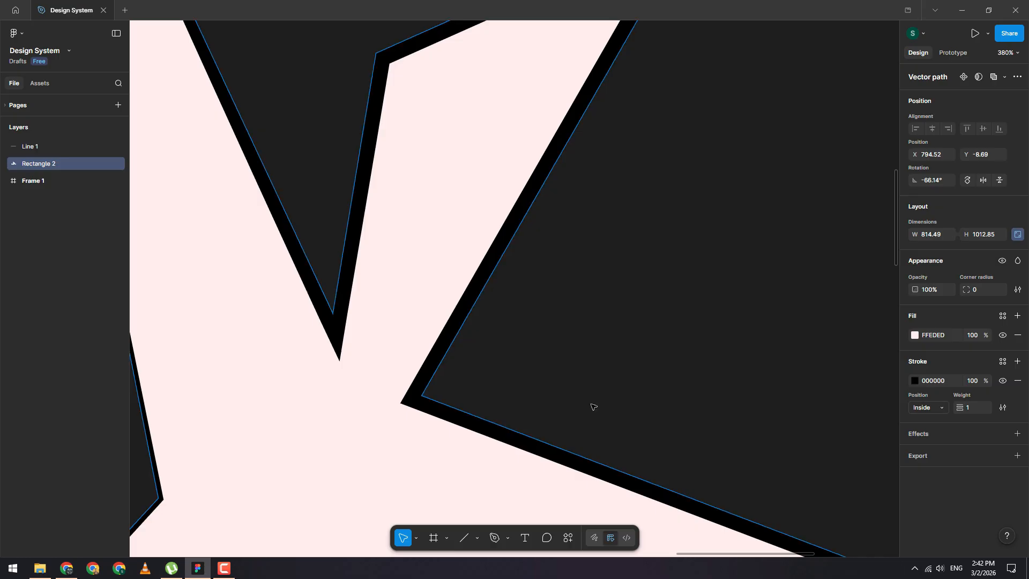
{"action": "left_click", "coordinate": [941, 409]}
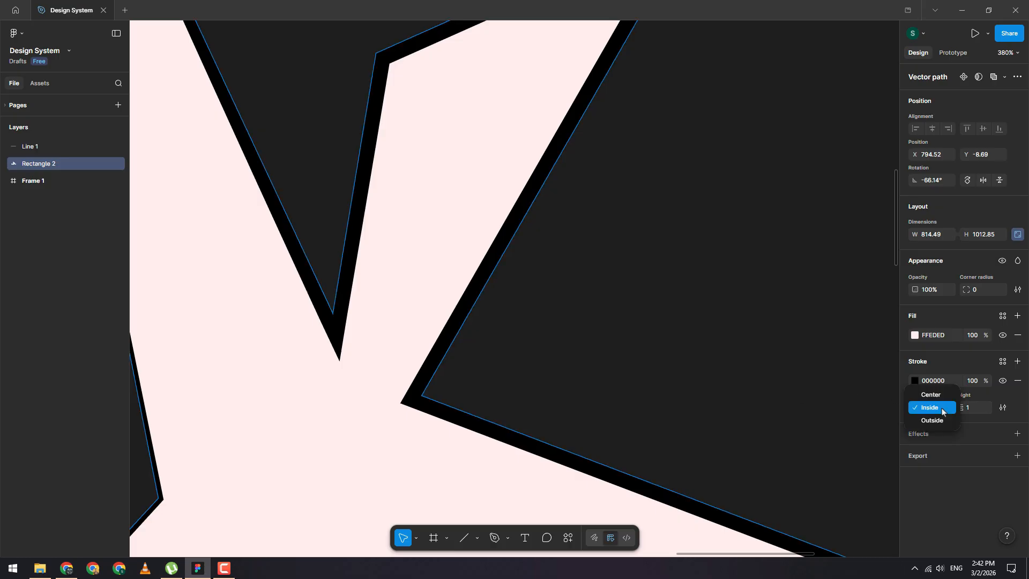
{"action": "left_click", "coordinate": [931, 394]}
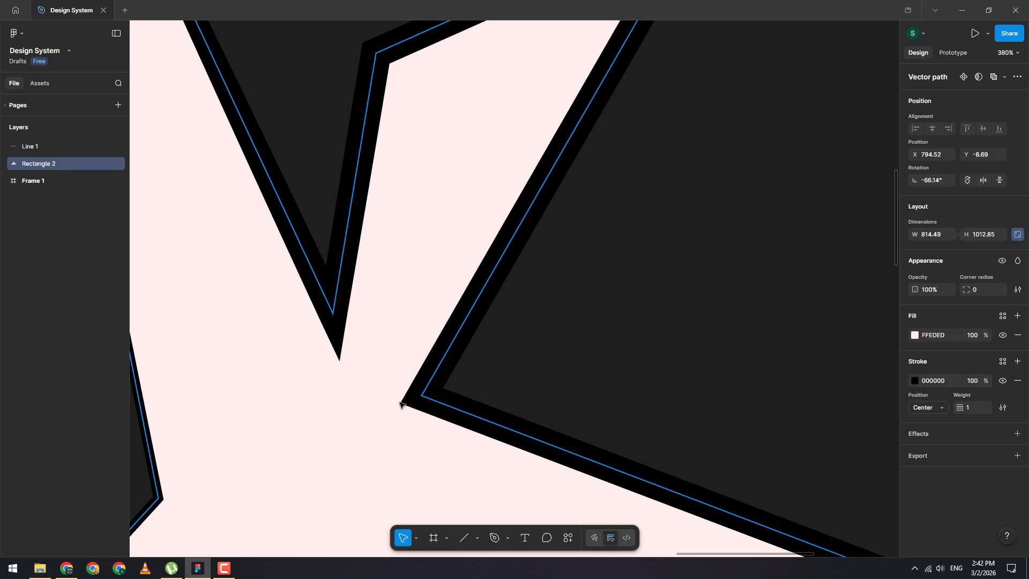
{"action": "left_click", "coordinate": [939, 409]}
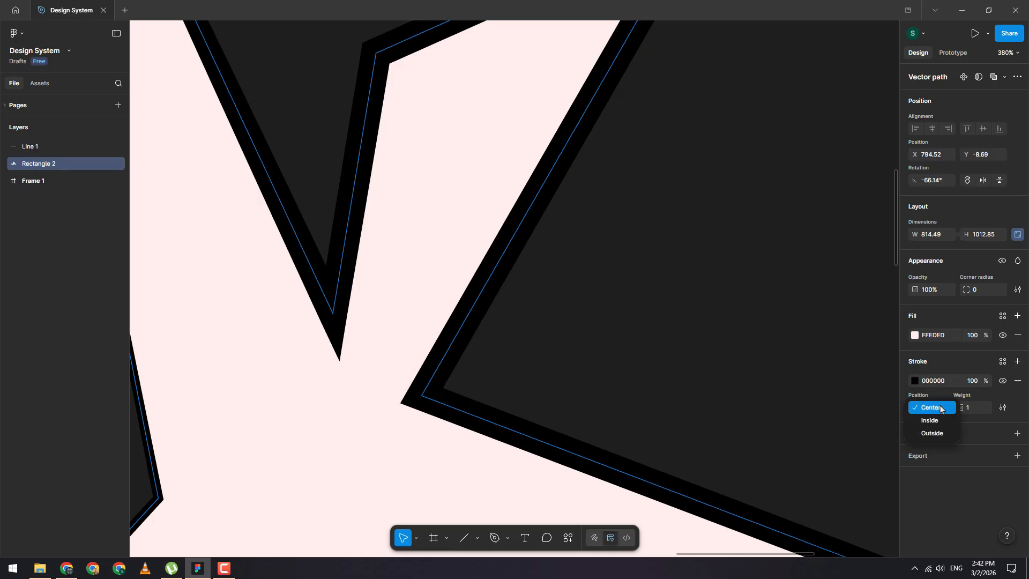
{"action": "left_click", "coordinate": [938, 435]}
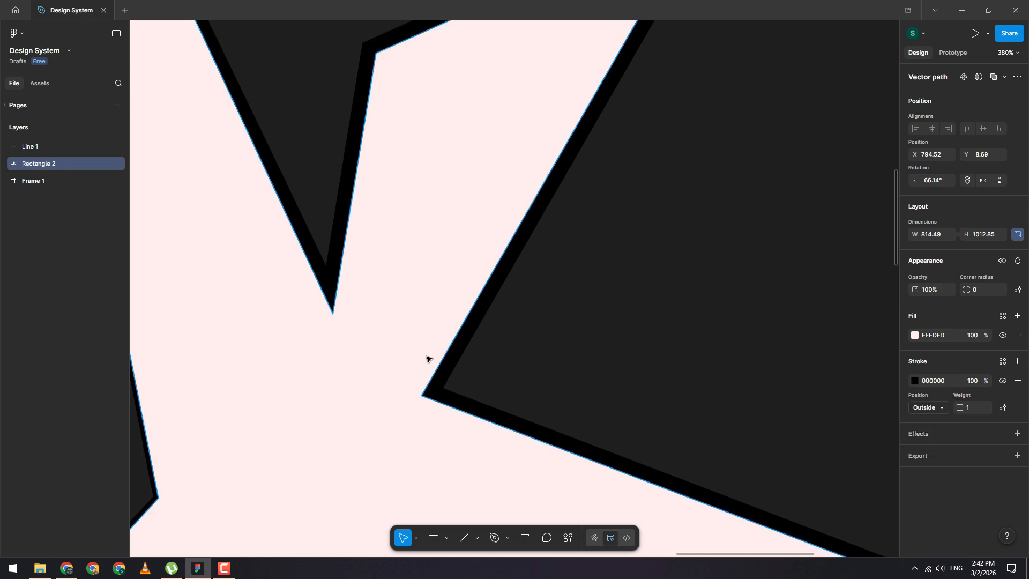
{"action": "scroll", "coordinate": [613, 340], "scroll_direction": "down", "scroll_amount": 5, "text": "ctrl"}
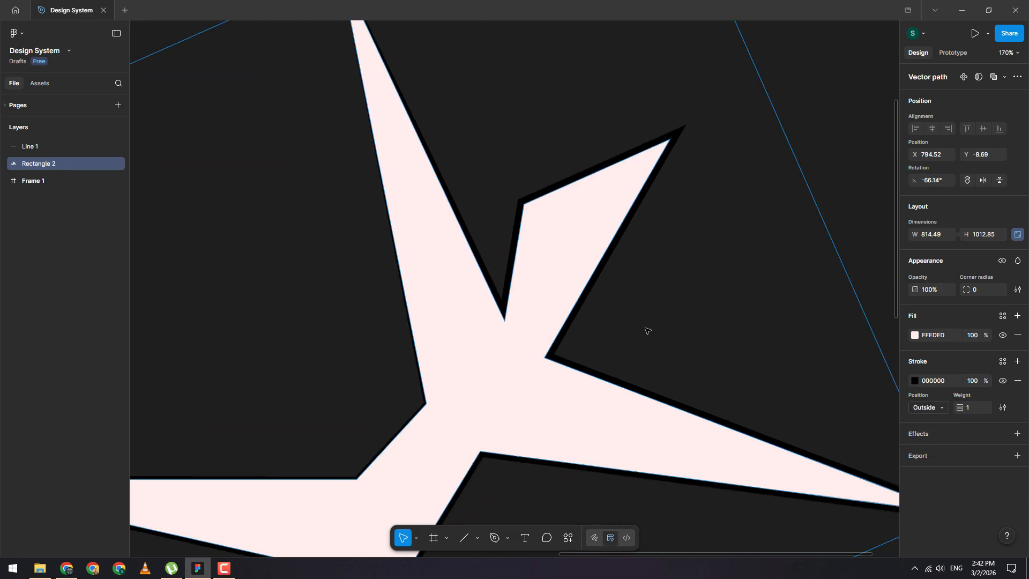
{"action": "scroll", "coordinate": [729, 276], "scroll_direction": "down", "scroll_amount": 5}
{"action": "scroll", "coordinate": [729, 276], "scroll_direction": "down", "scroll_amount": 5, "text": "ctrl"}
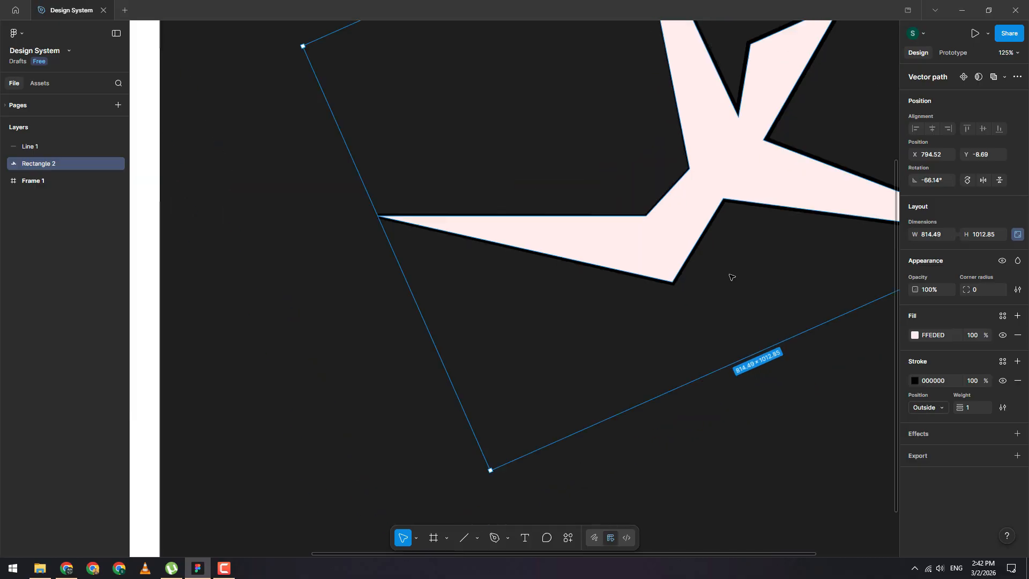
{"action": "left_click", "coordinate": [845, 154]}
Select the thick line and look at the available start point styles without changing the current one
{"action": "left_click_drag", "start_coordinate": [826, 170], "coordinate": [406, 483]}
{"action": "scroll", "coordinate": [457, 286], "scroll_direction": "up", "scroll_amount": 5, "text": "ctrl"}
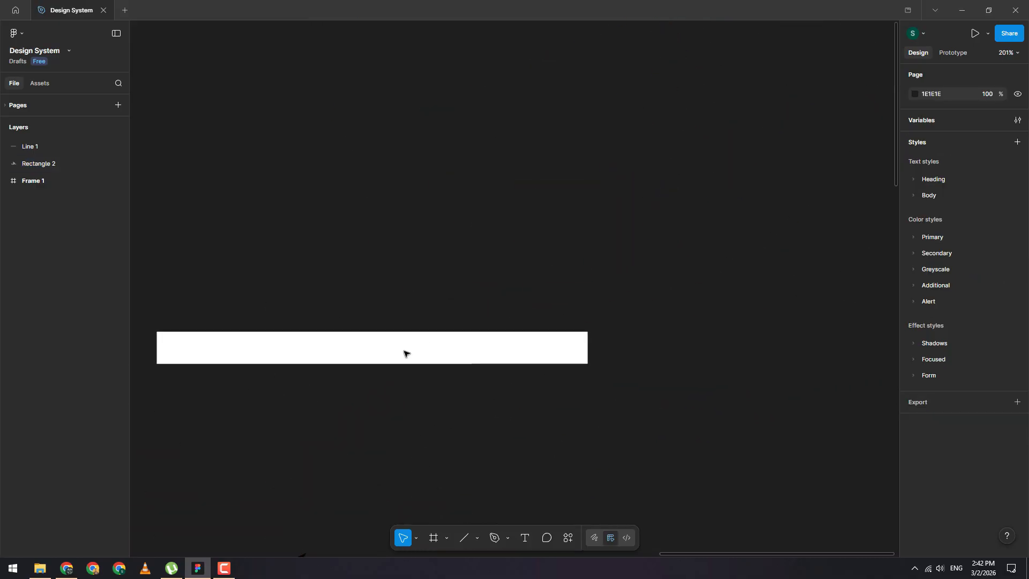
{"action": "left_click_drag", "start_coordinate": [410, 351], "coordinate": [453, 351]}
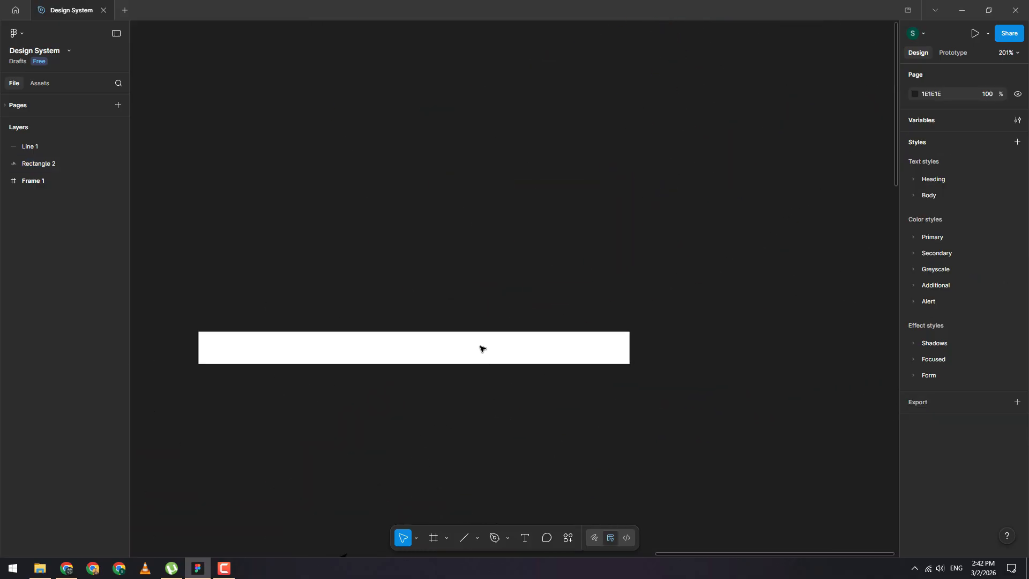
{"action": "left_click_drag", "start_coordinate": [817, 427], "coordinate": [225, 315]}
{"action": "scroll", "coordinate": [536, 337], "scroll_direction": "left", "scroll_amount": 1}
{"action": "key", "text": "Escape"}
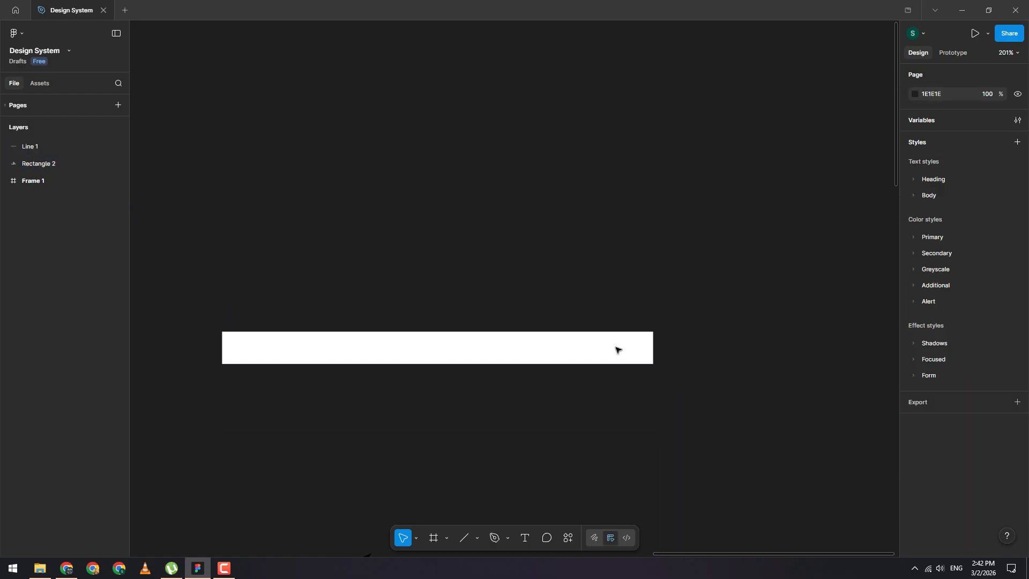
{"action": "left_click", "coordinate": [533, 363]}
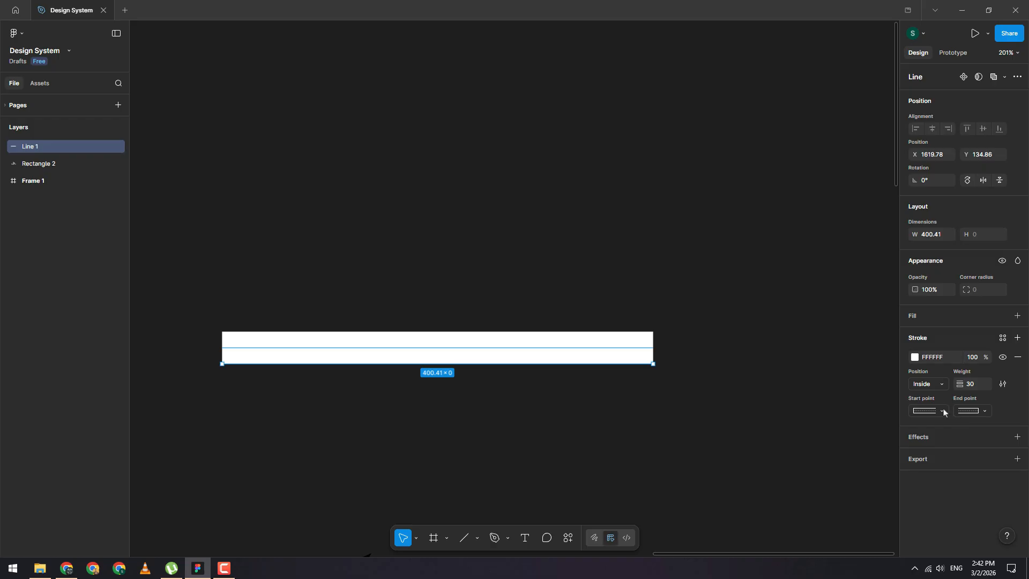
{"action": "scroll", "coordinate": [558, 356], "scroll_direction": "down", "scroll_amount": 5}
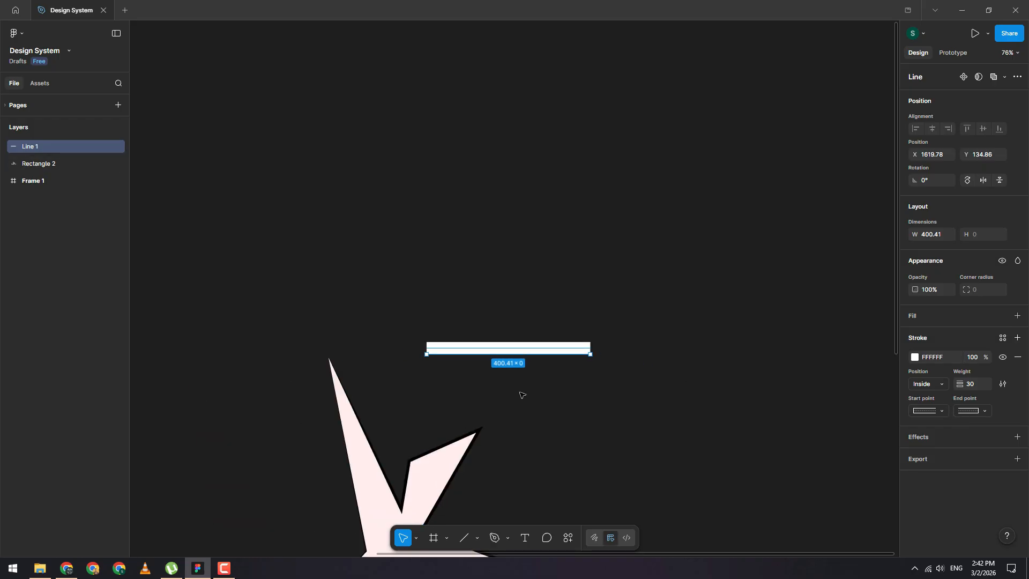
{"action": "scroll", "coordinate": [560, 331], "scroll_direction": "up", "scroll_amount": 6}
{"action": "scroll", "coordinate": [593, 356], "scroll_direction": "left", "scroll_amount": 2}
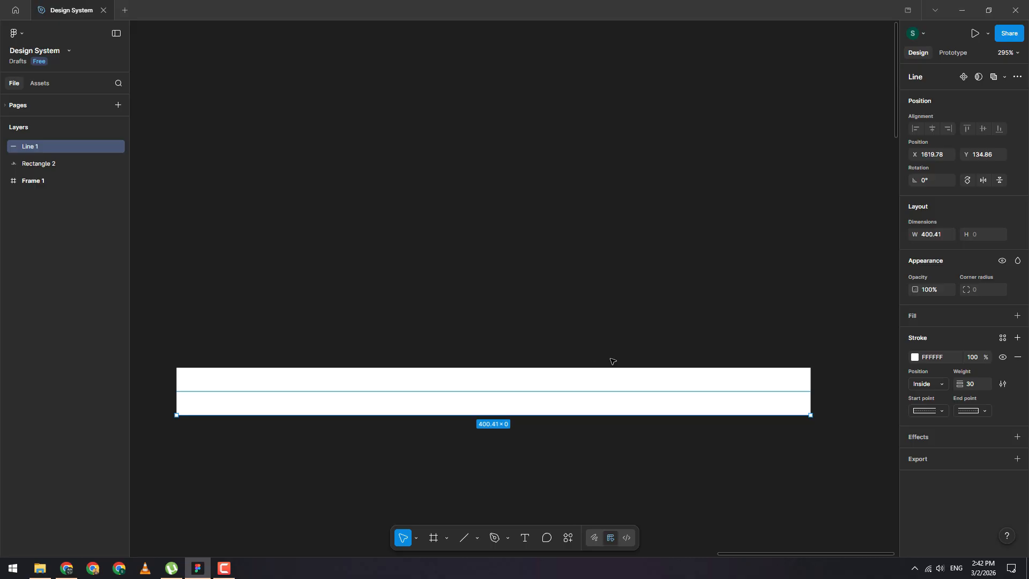
{"action": "left_click", "coordinate": [943, 412]}
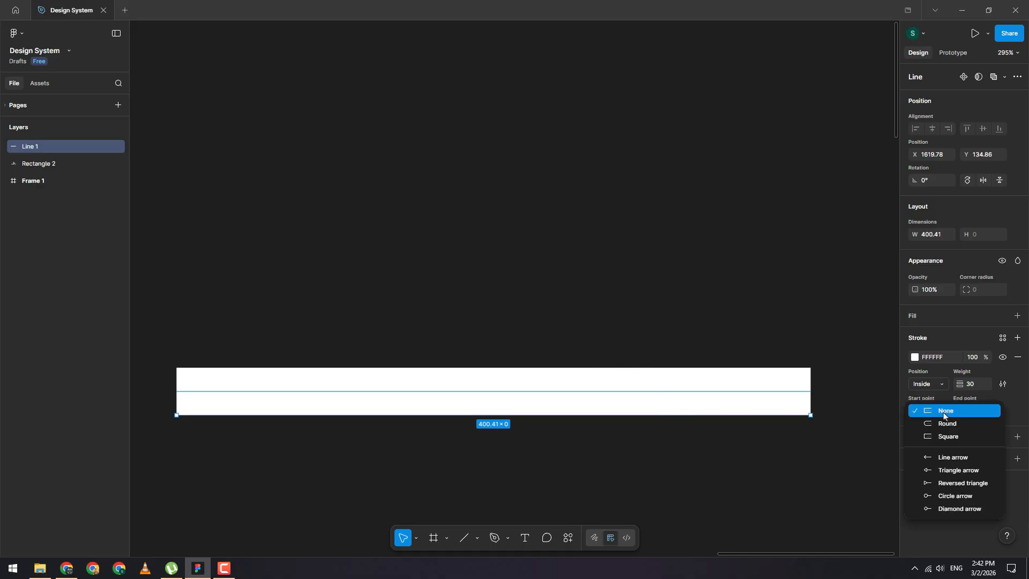
{"action": "key", "text": "Escape"}
{"action": "key", "text": "Escape"}
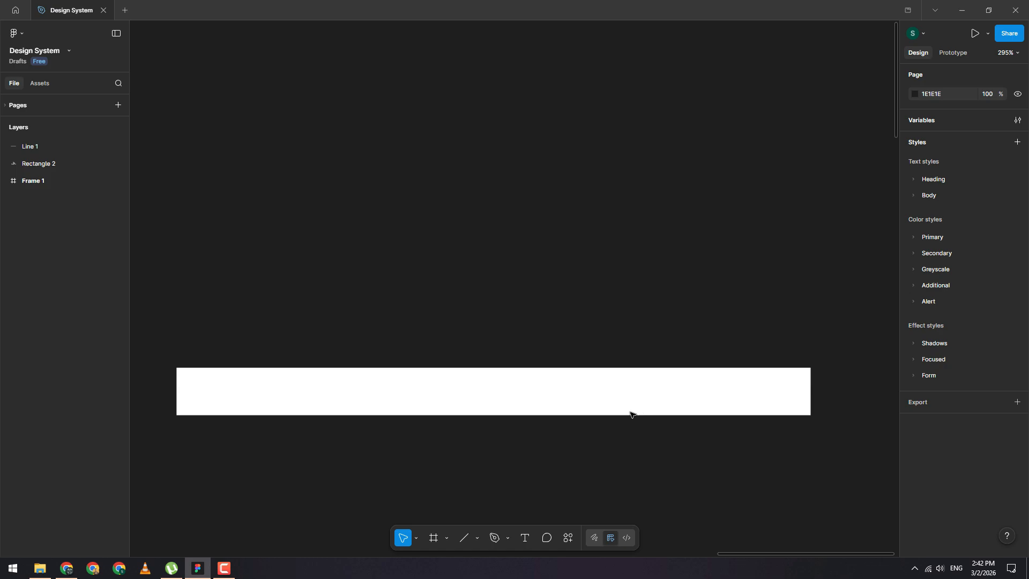
Reselect the thick line and preview the Round start point style without applying it
{"action": "left_click_drag", "start_coordinate": [632, 416], "coordinate": [650, 418]}
{"action": "scroll", "coordinate": [950, 383], "scroll_direction": "down", "scroll_amount": 2}
{"action": "left_click", "coordinate": [724, 367]}
{"action": "left_click_drag", "start_coordinate": [845, 446], "coordinate": [352, 354]}
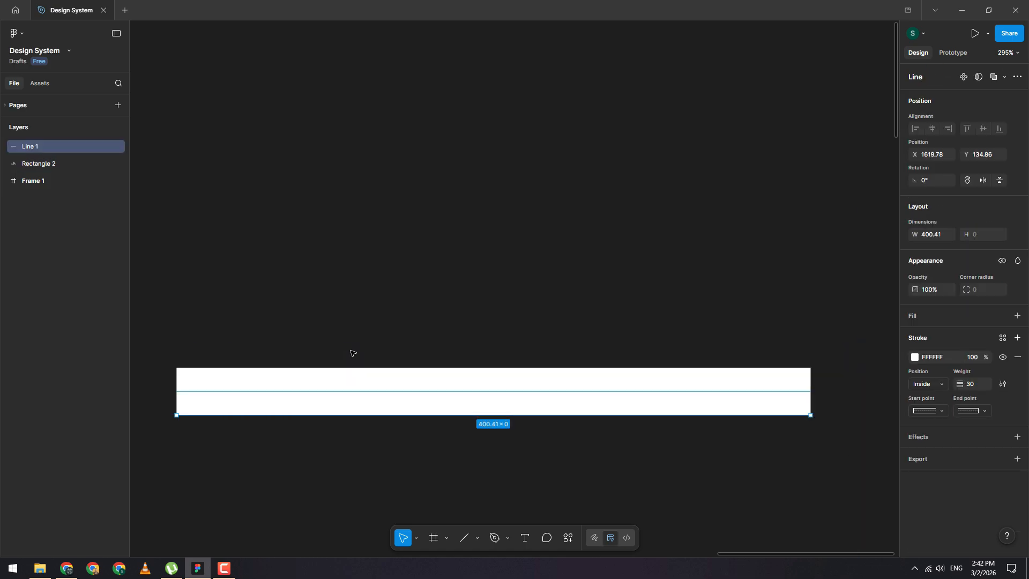
{"action": "left_click", "coordinate": [944, 413]}
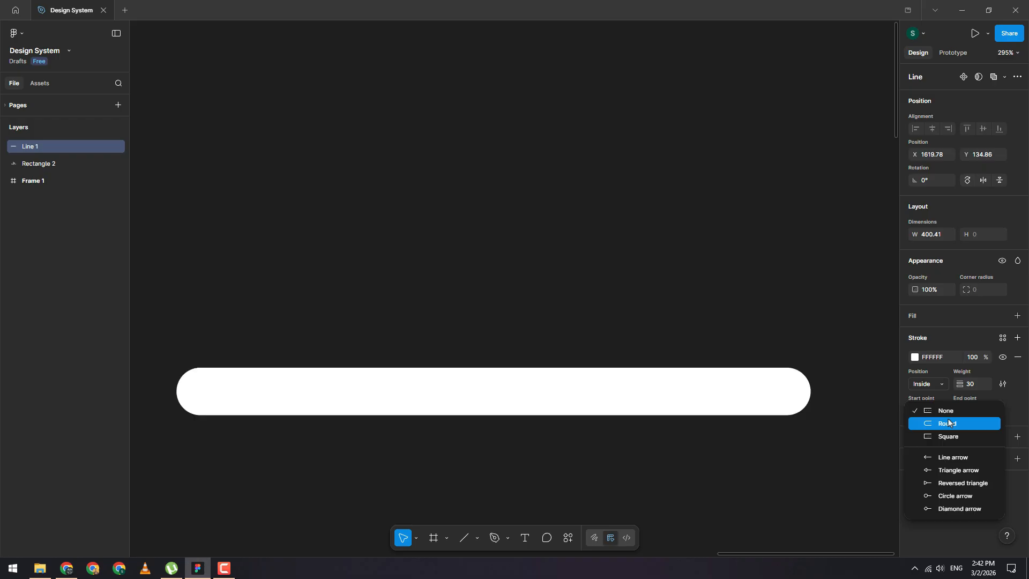
{"action": "key", "text": "Escape"}
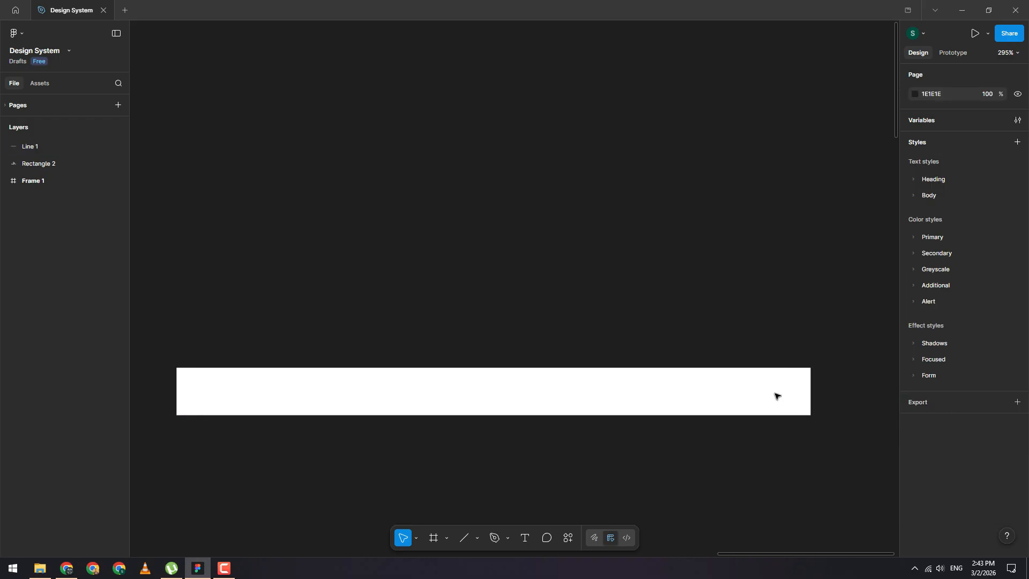
Set the line's start point to Round, try Square, and set it back to Round
{"action": "left_click", "coordinate": [772, 417]}
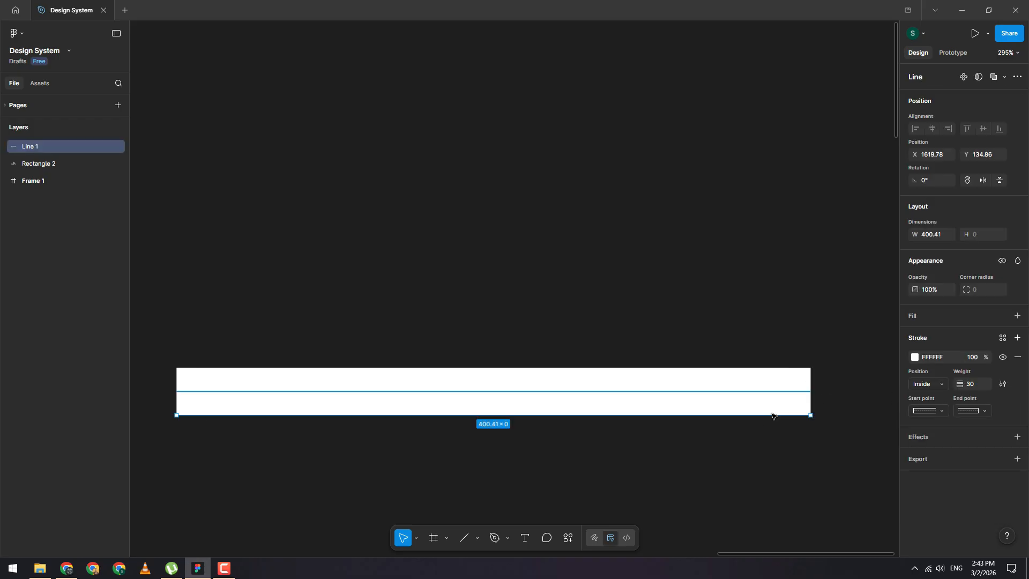
{"action": "left_click", "coordinate": [942, 411]}
{"action": "left_click", "coordinate": [887, 421]}
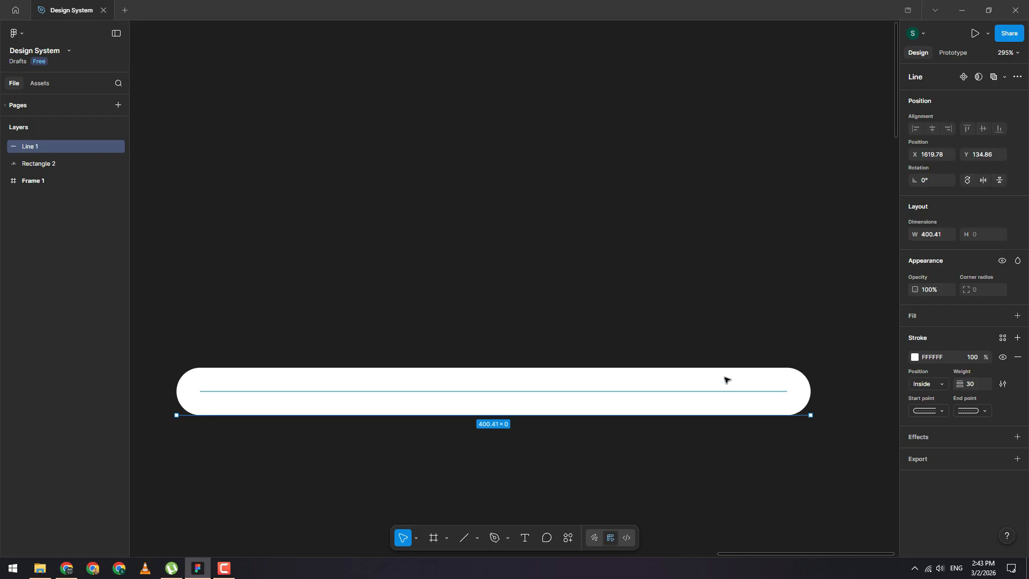
{"action": "left_click", "coordinate": [943, 415]}
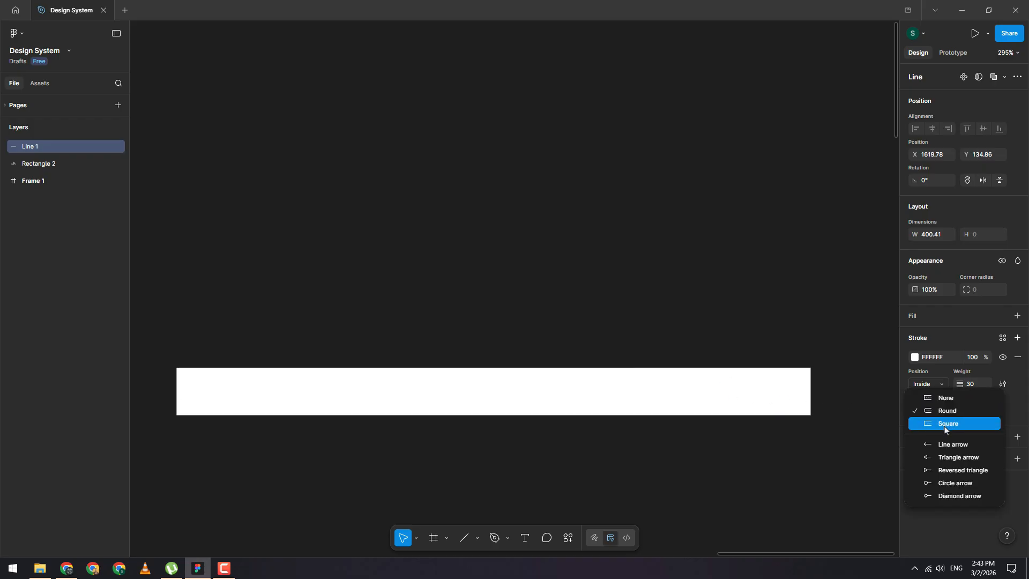
{"action": "left_click", "coordinate": [946, 425]}
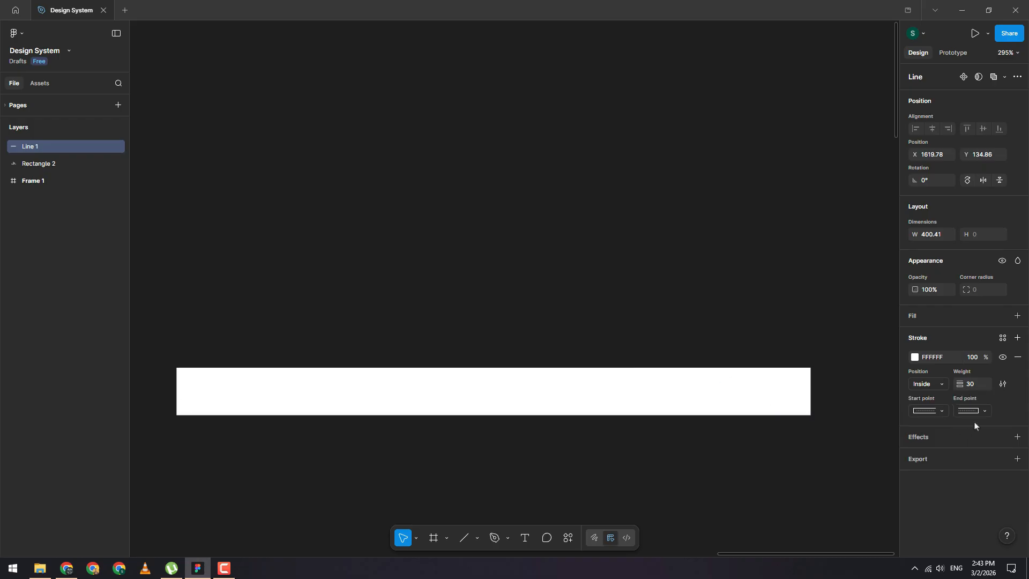
{"action": "left_click", "coordinate": [943, 411]}
{"action": "left_click", "coordinate": [942, 406]}
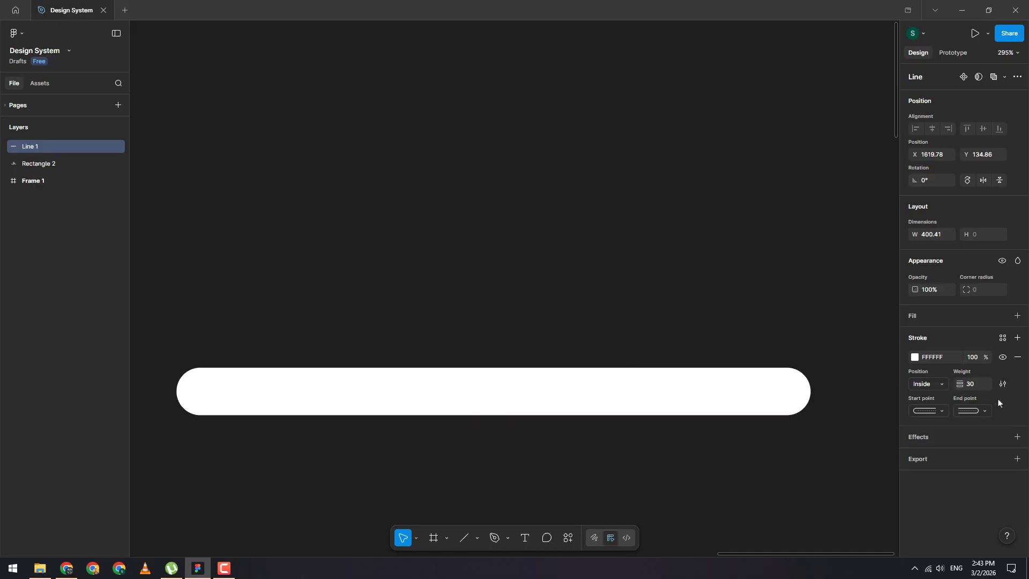
Look at the line's end point styles, keep Round, and deselect the line
{"action": "left_click", "coordinate": [984, 412]}
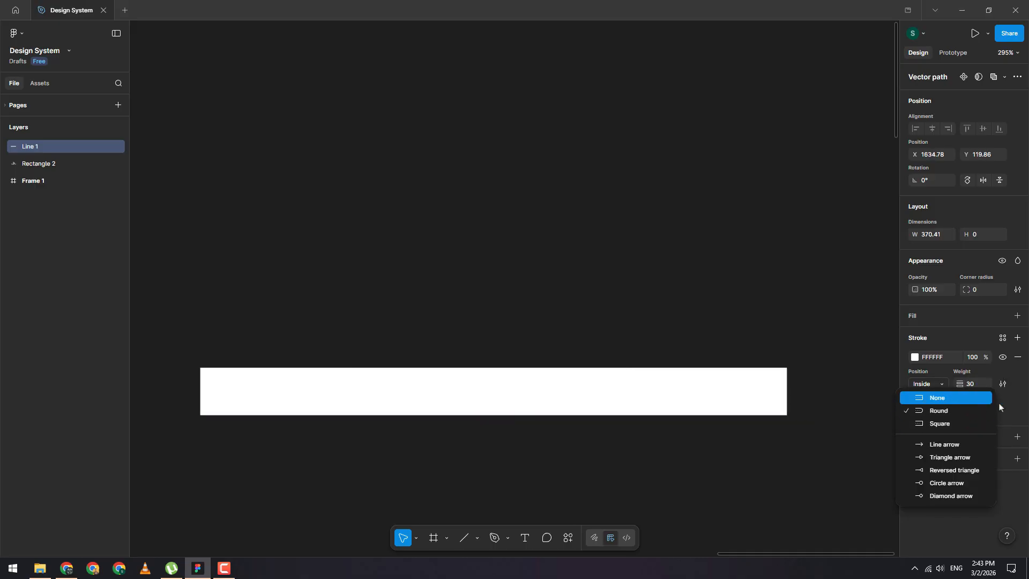
{"action": "key", "text": "Escape"}
{"action": "key", "text": "Escape"}
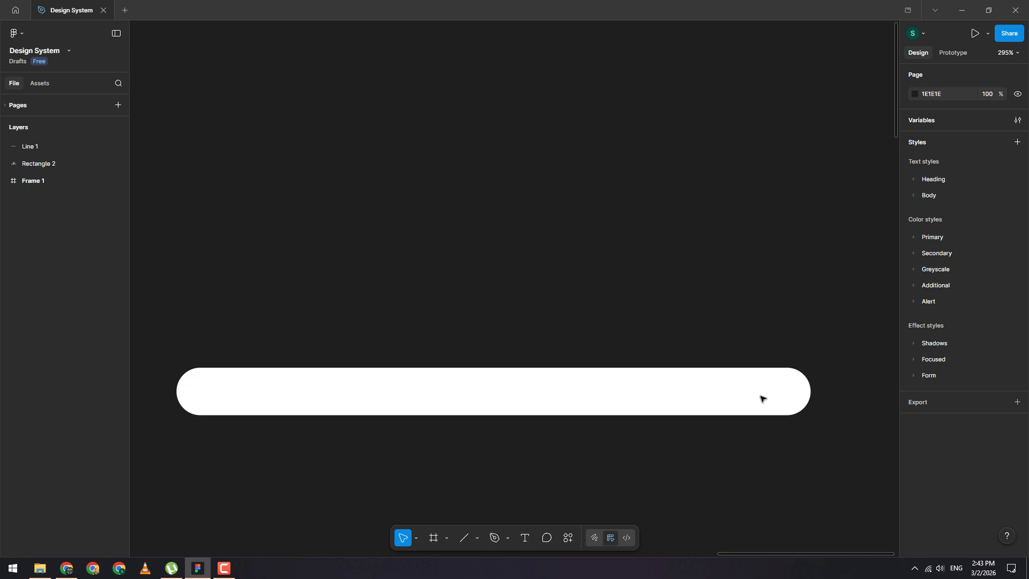
Reselect the thick line, preview the None start point style without applying it, and deselect the line
{"action": "left_click", "coordinate": [783, 417]}
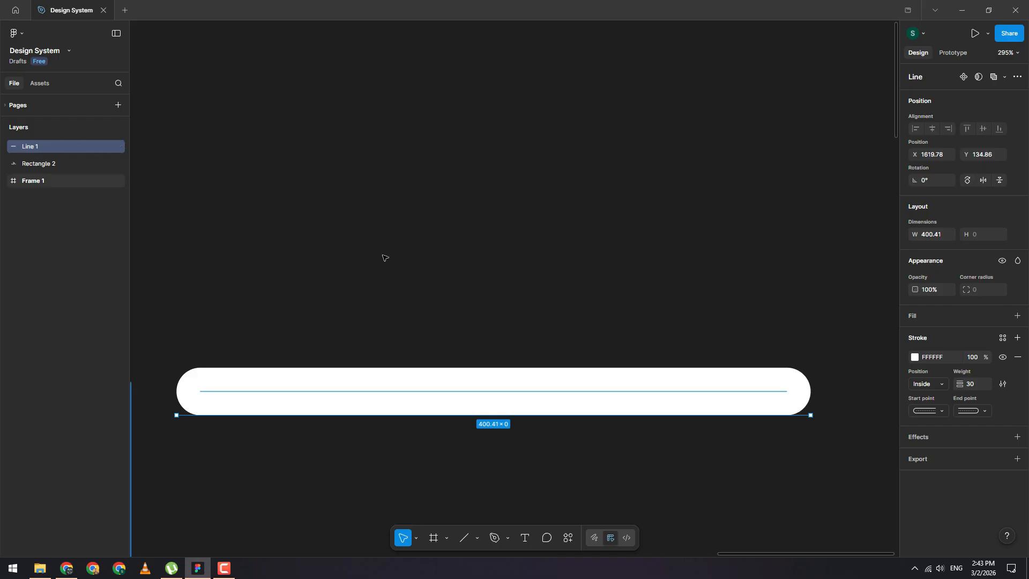
{"action": "left_click", "coordinate": [942, 411]}
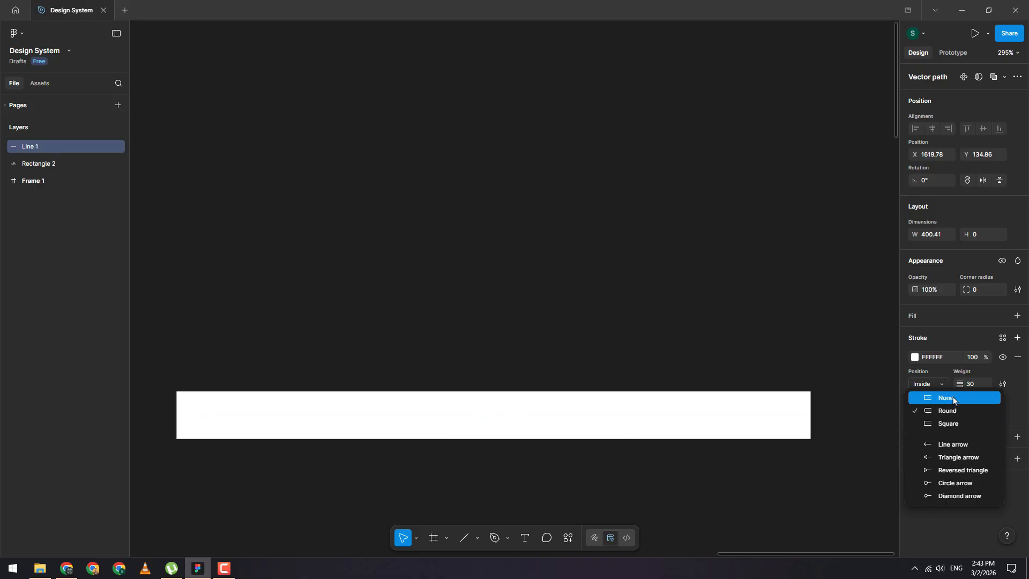
{"action": "key", "text": "Escape"}
{"action": "scroll", "coordinate": [627, 253], "scroll_direction": "down", "scroll_amount": 10}
{"action": "left_click", "coordinate": [654, 289]}
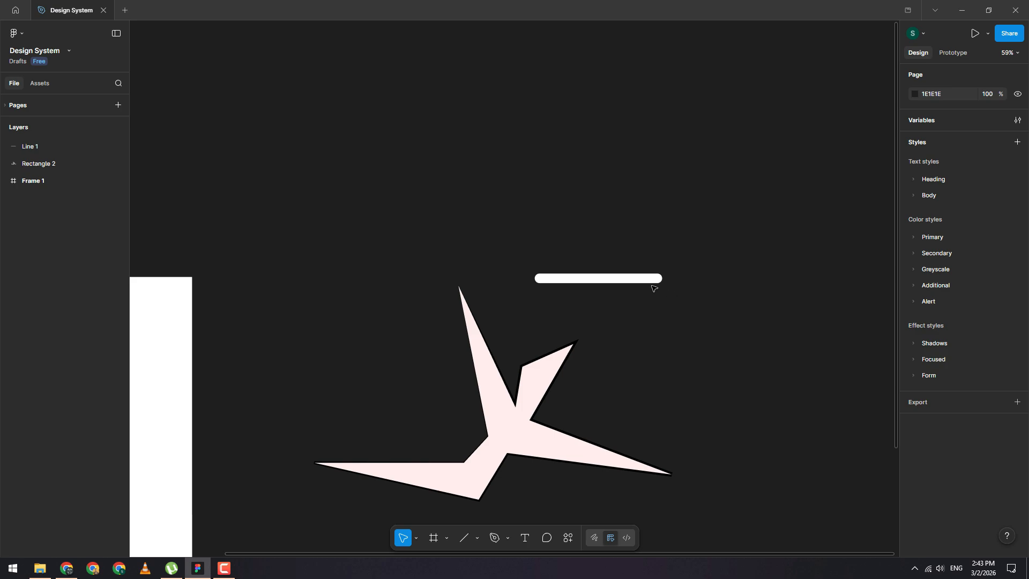
Draw a horizontal arrow about 578 long on the empty canvas beside the pink vector shape, pointing away from it
{"action": "scroll", "coordinate": [556, 468], "scroll_direction": "right", "scroll_amount": 5}
{"action": "left_click", "coordinate": [477, 538]}
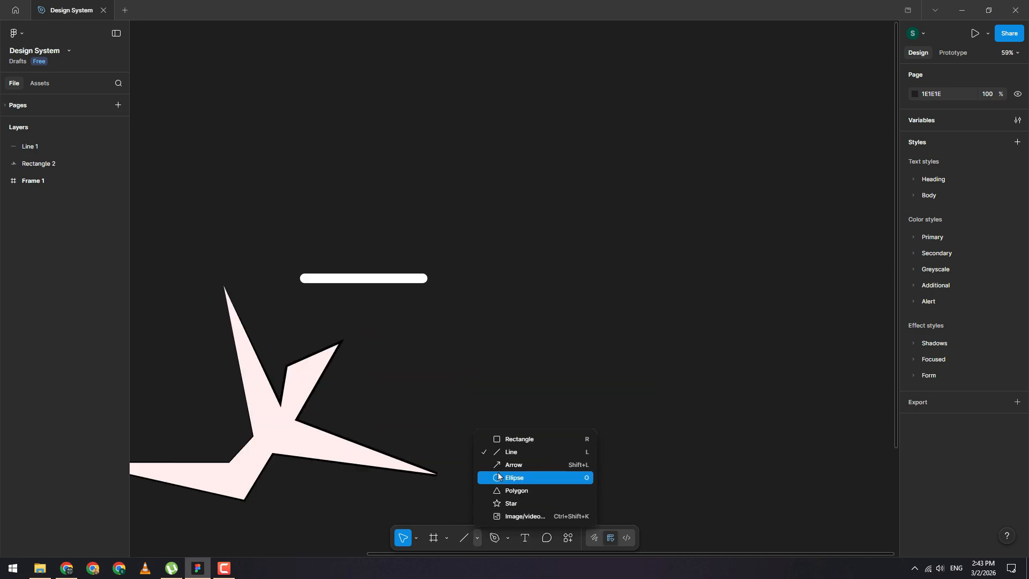
{"action": "left_click", "coordinate": [512, 465]}
{"action": "left_click_drag", "start_coordinate": [479, 357], "coordinate": [662, 356]}
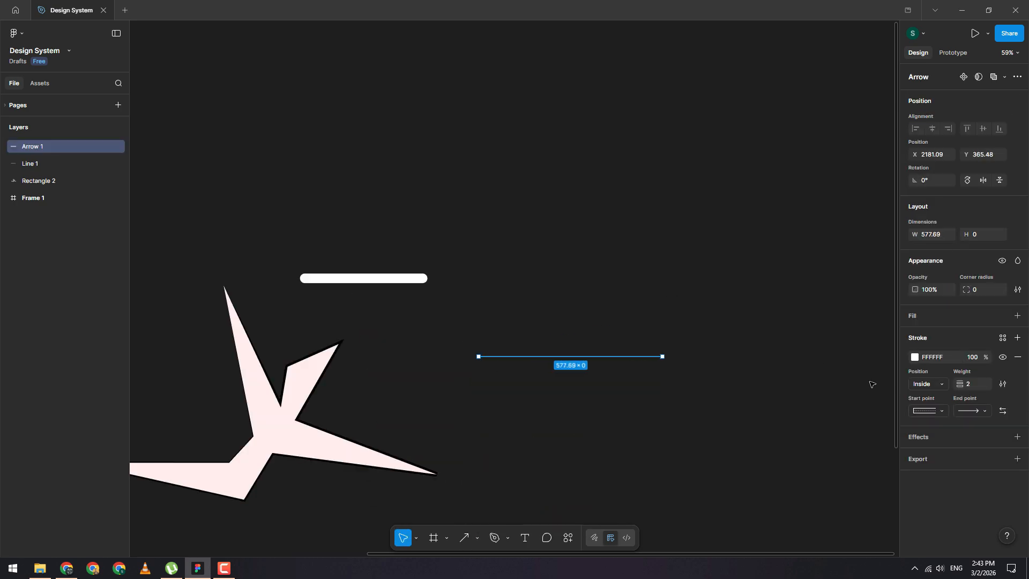
Try a stroke weight of 31 on the arrow and check its end point setting
{"action": "scroll", "coordinate": [632, 356], "scroll_direction": "up", "scroll_amount": 2}
{"action": "mouse_move", "coordinate": [960, 383]}
{"action": "left_mouse_down"}
{"action": "mouse_move", "coordinate": [1005, 383]}
{"action": "mouse_move", "coordinate": [986, 384]}
{"action": "left_mouse_up"}
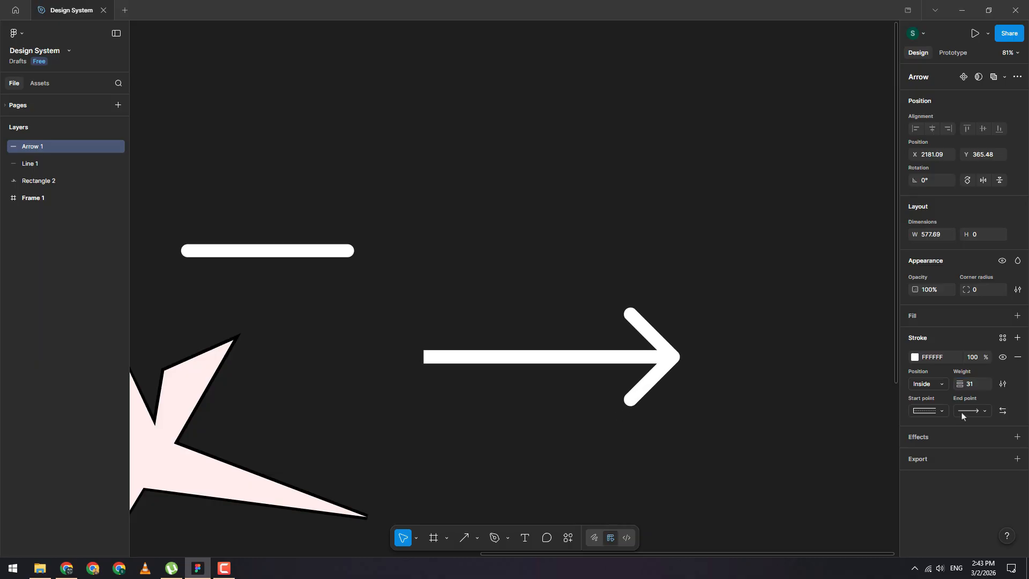
{"action": "left_click", "coordinate": [984, 413]}
{"action": "left_click", "coordinate": [1009, 414]}
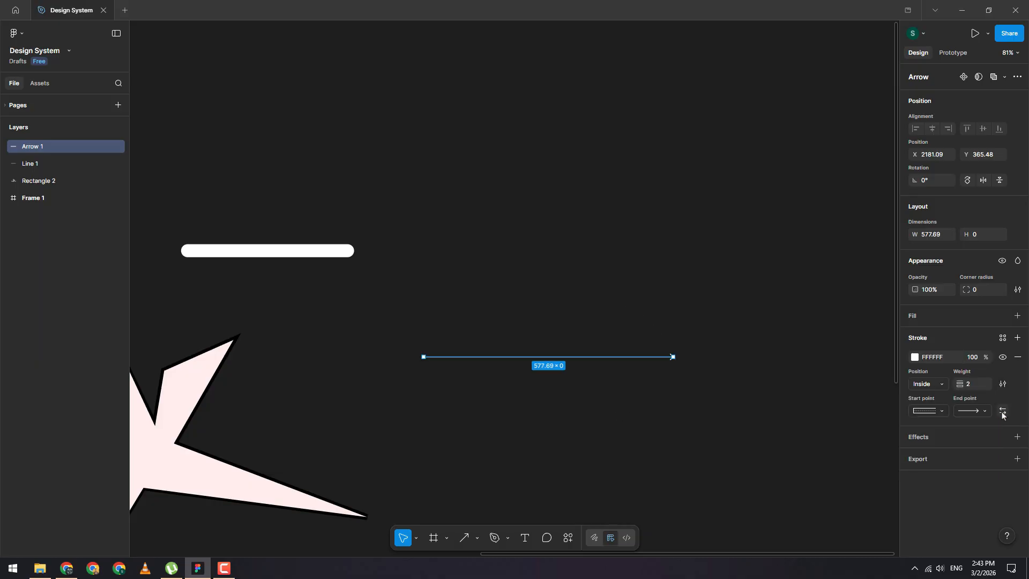
Swap the arrow's start and end points and set its stroke weight to 40
{"action": "left_click", "coordinate": [1003, 413]}
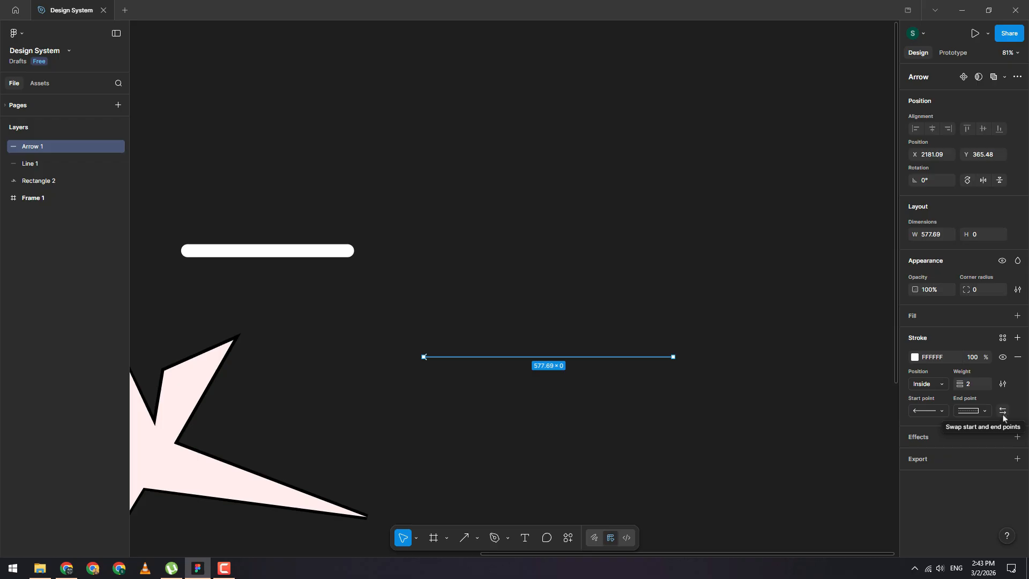
{"action": "left_click", "coordinate": [1003, 413]}
{"action": "left_click", "coordinate": [1002, 414]}
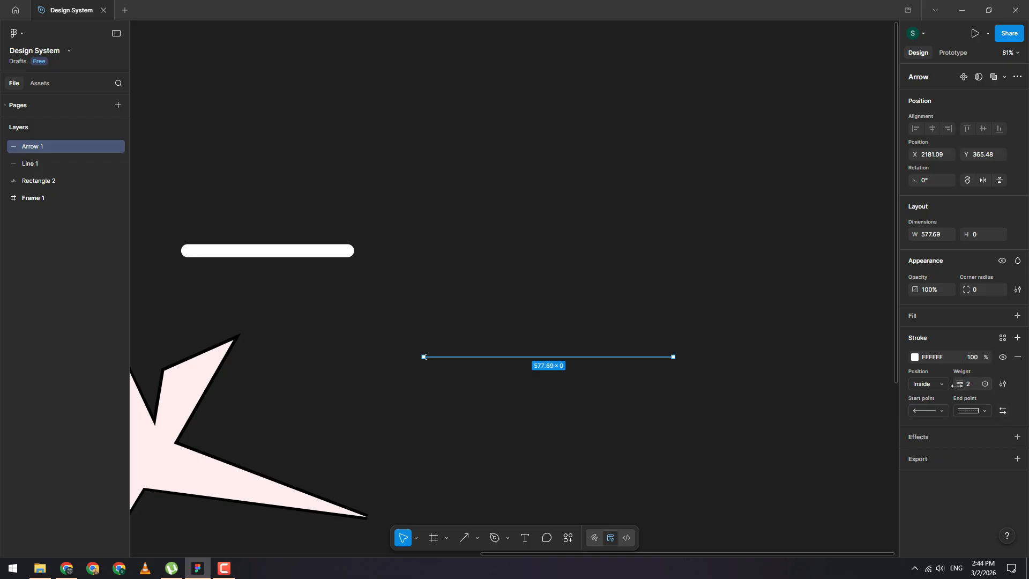
{"action": "left_click_drag", "start_coordinate": [953, 385], "coordinate": [973, 385]}
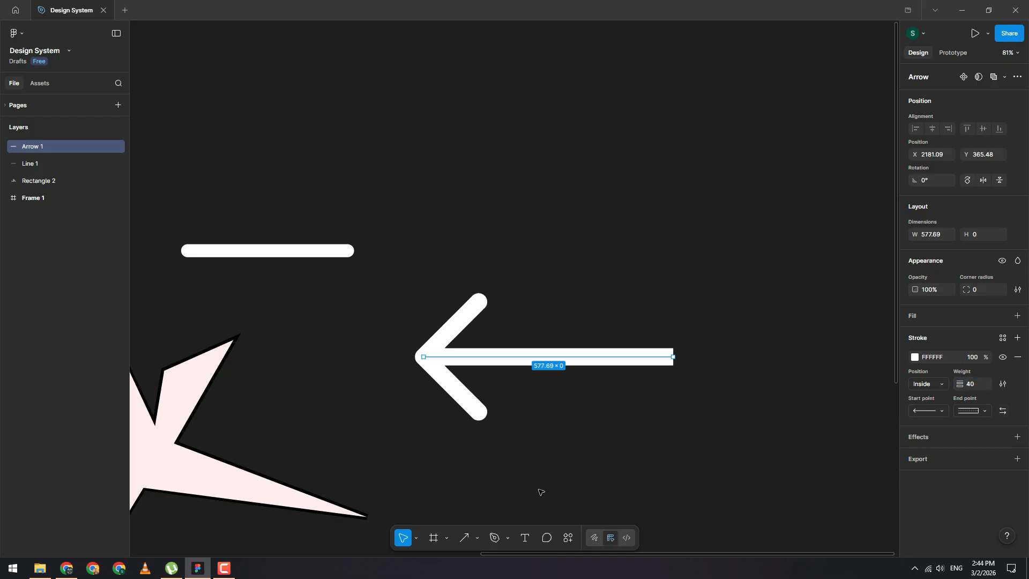
Draw a circle about 456 × 456 with the Ellipse tool in the space above the arrow
{"action": "scroll", "coordinate": [490, 379], "scroll_direction": "down", "scroll_amount": 2}
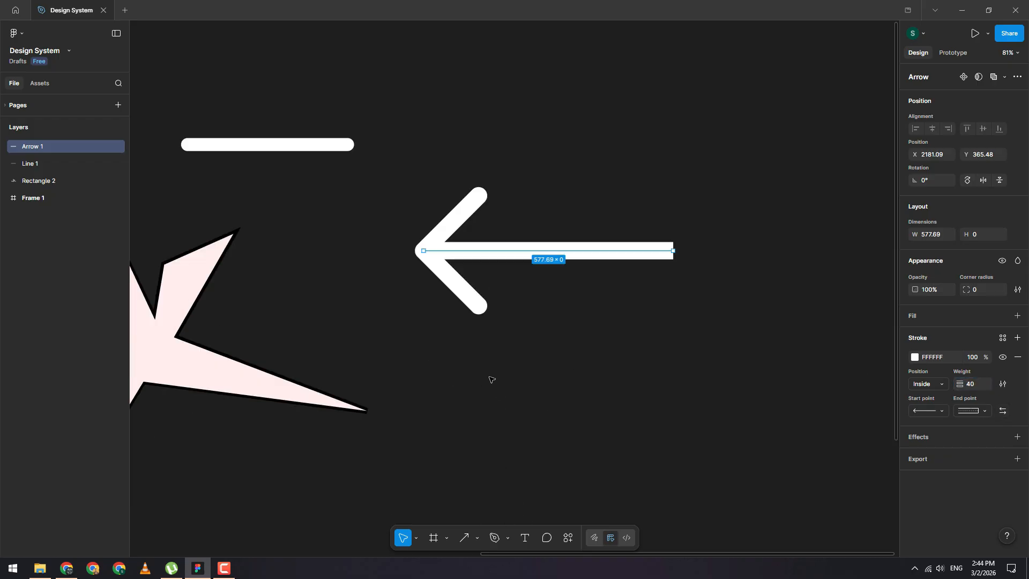
{"action": "left_click", "coordinate": [477, 538]}
{"action": "left_click", "coordinate": [507, 477]}
{"action": "scroll", "coordinate": [576, 320], "scroll_direction": "up", "scroll_amount": 3}
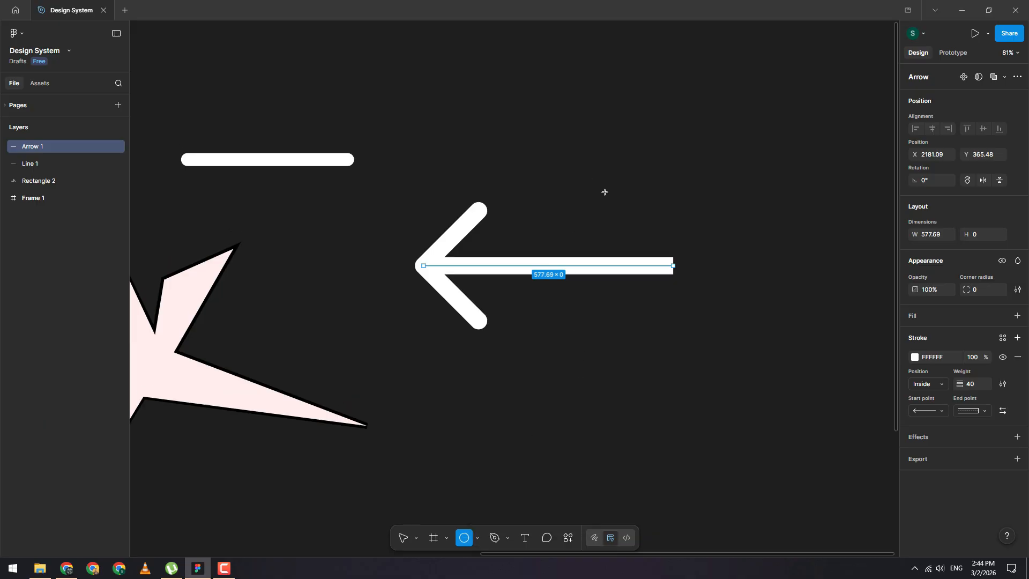
{"action": "mouse_move", "coordinate": [437, 126]}
{"action": "left_mouse_down"}
{"action": "mouse_move", "coordinate": [686, 302]}
{"action": "mouse_move", "coordinate": [694, 242]}
{"action": "mouse_move", "coordinate": [674, 295]}
{"action": "mouse_move", "coordinate": [616, 315]}
{"action": "mouse_move", "coordinate": [579, 266]}
{"action": "mouse_move", "coordinate": [634, 325]}
{"action": "mouse_move", "coordinate": [541, 213]}
{"action": "mouse_move", "coordinate": [634, 323]}
{"action": "left_mouse_up"}
Draw a triangle about 419 × 419 with the Polygon tool and move it beside the circle, away from the thick line
{"action": "left_click", "coordinate": [482, 538]}
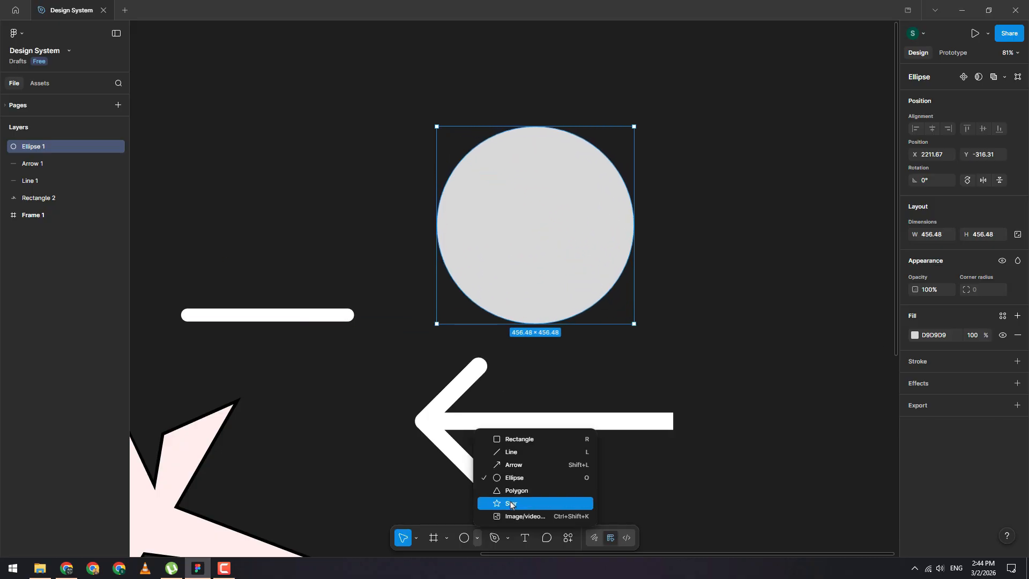
{"action": "left_click", "coordinate": [515, 488]}
{"action": "left_click_drag", "start_coordinate": [787, 140], "coordinate": [607, 322]}
{"action": "left_click_drag", "start_coordinate": [689, 240], "coordinate": [738, 258]}
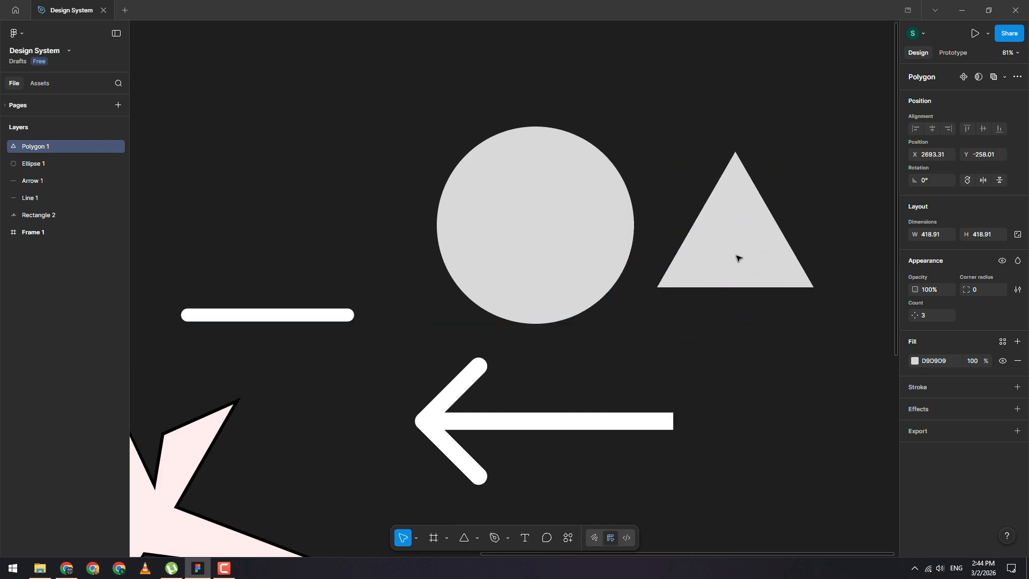
Try different side counts on the triangle and return the count to 3
{"action": "scroll", "coordinate": [682, 234], "scroll_direction": "right", "scroll_amount": 5}
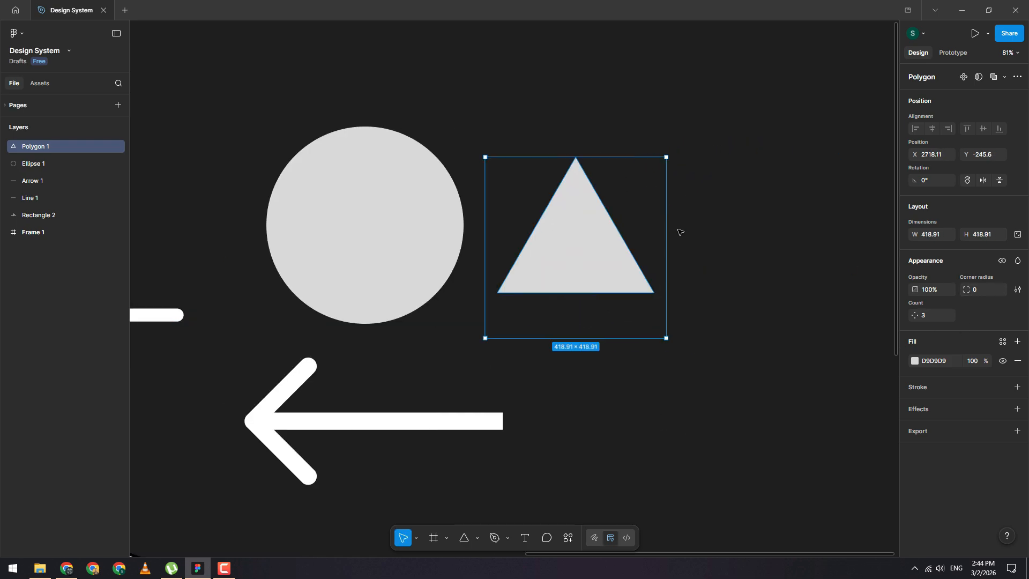
{"action": "scroll", "coordinate": [651, 172], "scroll_direction": "up", "scroll_amount": 5, "text": "ctrl"}
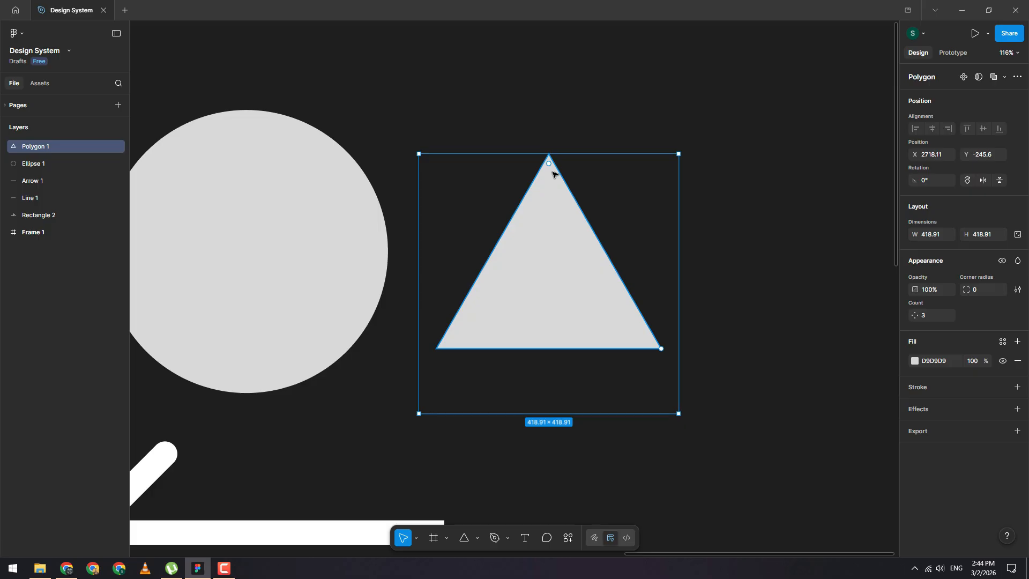
{"action": "left_click_drag", "start_coordinate": [915, 316], "coordinate": [871, 320]}
Turn the circle into a quarter pie by adjusting its arc sweep to -25%
{"action": "scroll", "coordinate": [472, 264], "scroll_direction": "down", "scroll_amount": 1}
{"action": "left_click", "coordinate": [343, 253]}
{"action": "scroll", "coordinate": [445, 244], "scroll_direction": "left", "scroll_amount": 5}
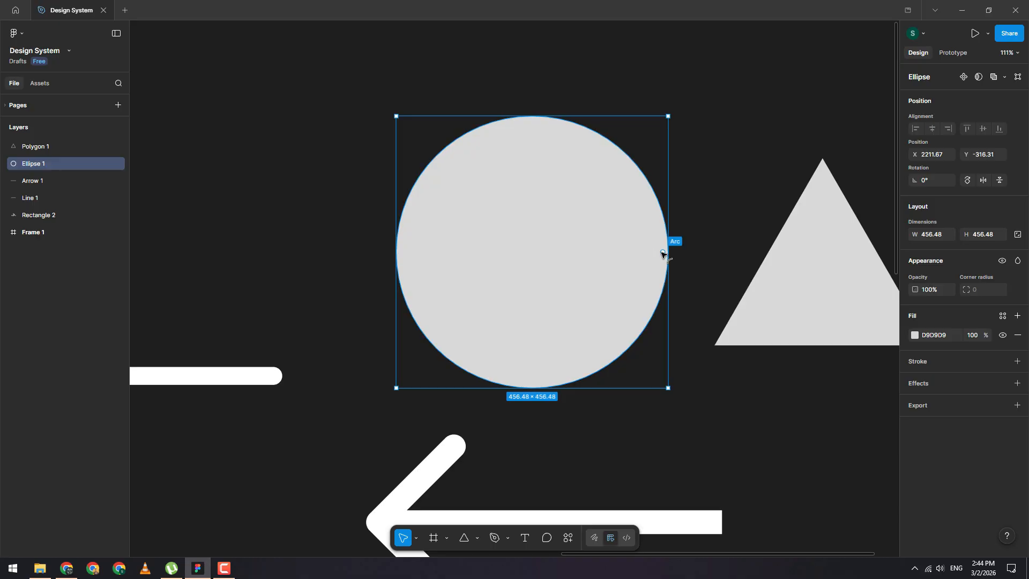
{"action": "left_click_drag", "start_coordinate": [665, 254], "coordinate": [535, 135]}
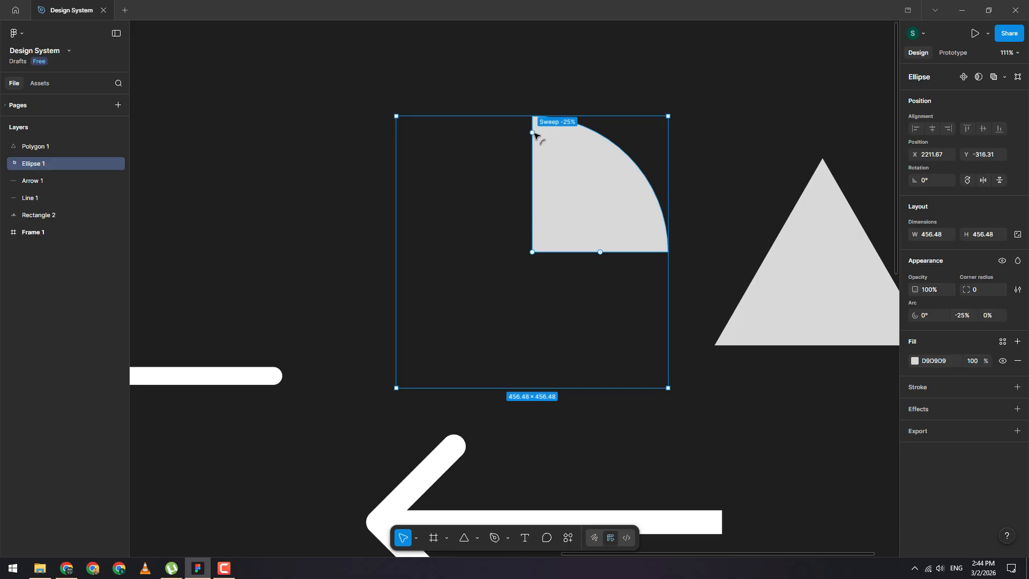
{"action": "left_click_drag", "start_coordinate": [536, 134], "coordinate": [536, 134]}
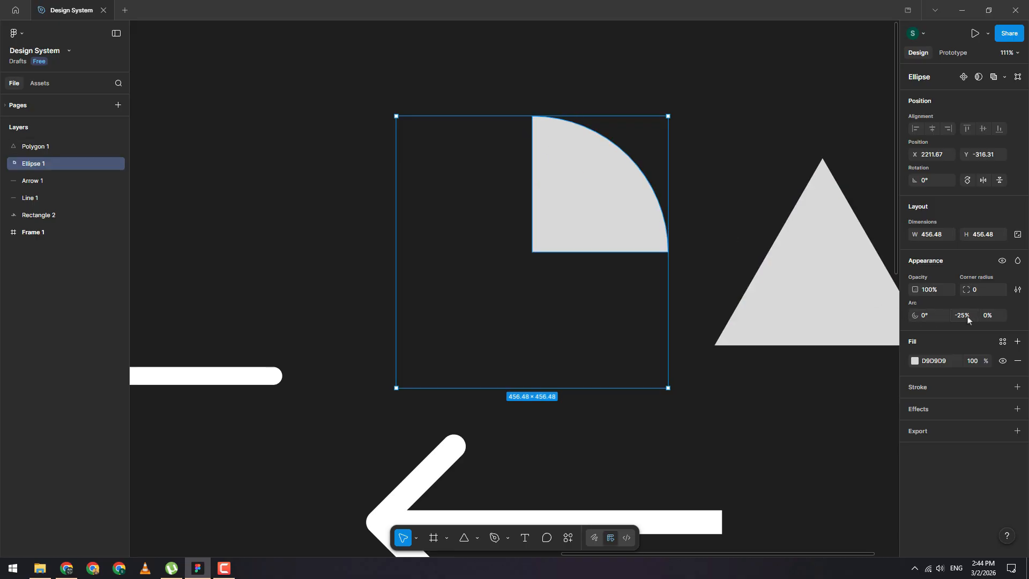
Hollow out the quarter pie into a curved band by raising its arc ratio to 81.61%
{"action": "key", "text": "shift+2"}
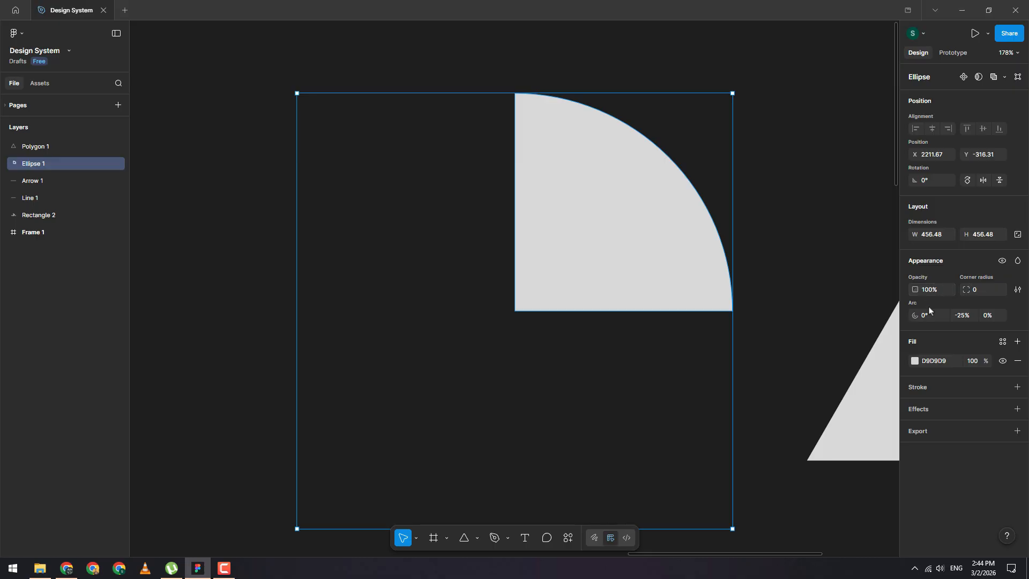
{"action": "mouse_move", "coordinate": [514, 314]}
{"action": "left_click_drag", "start_coordinate": [515, 312], "coordinate": [640, 185]}
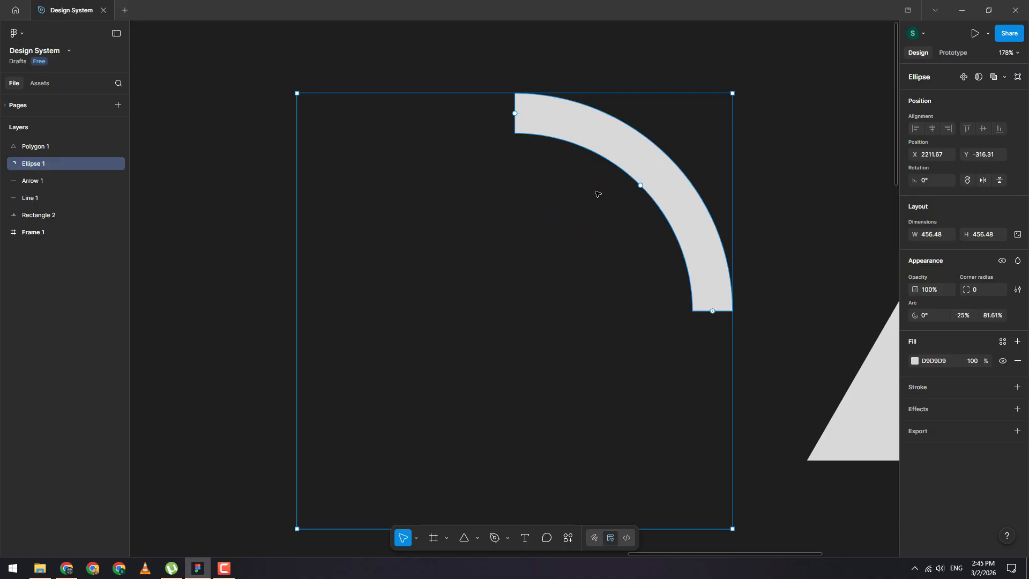
Reposition the curved band, reshape it into an open ring with a sweep of about -76.4% and a ratio of 66.65%, and deselect it
{"action": "left_click_drag", "start_coordinate": [552, 108], "coordinate": [470, 140]}
{"action": "scroll", "coordinate": [507, 159], "scroll_direction": "down", "scroll_amount": 3}
{"action": "left_click_drag", "start_coordinate": [589, 200], "coordinate": [635, 201]}
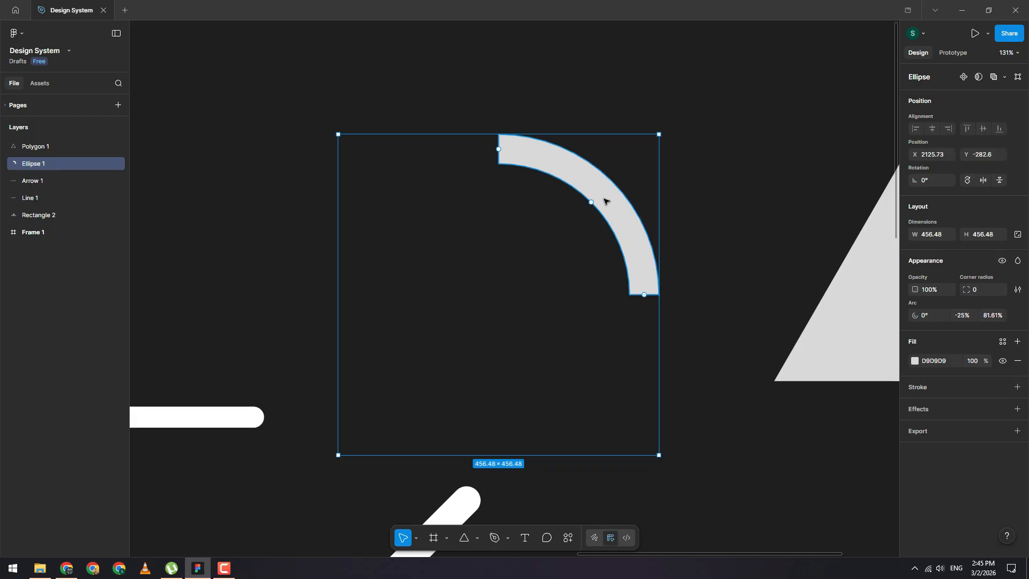
{"action": "left_click_drag", "start_coordinate": [531, 156], "coordinate": [568, 322]}
{"action": "left_click_drag", "start_coordinate": [453, 158], "coordinate": [472, 173]}
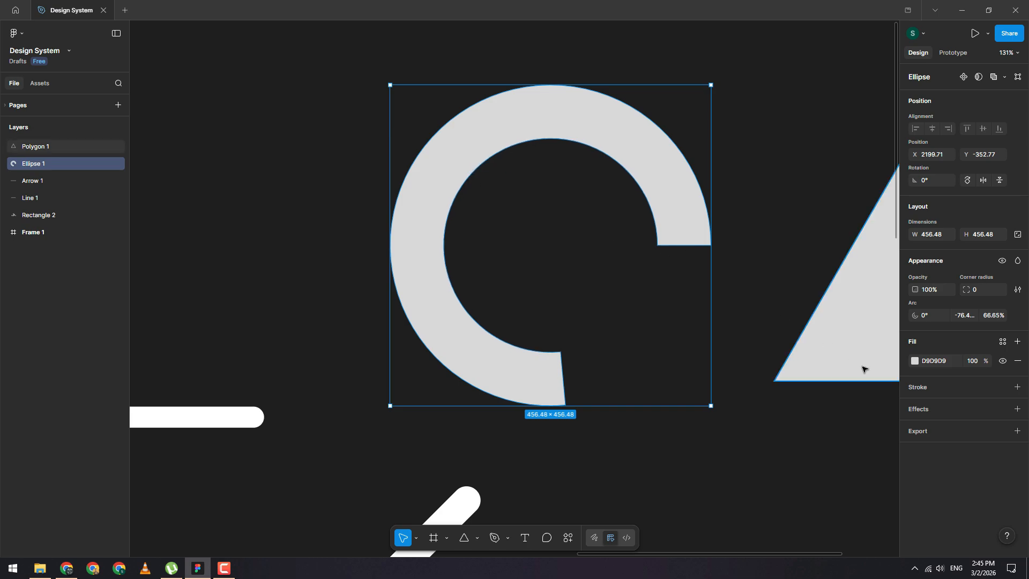
{"action": "left_click", "coordinate": [692, 297]}
Draw a star about 246 × 246 on the far side of the triangle from the open ring
{"action": "scroll", "coordinate": [680, 270], "scroll_direction": "down", "scroll_amount": 5}
{"action": "scroll", "coordinate": [686, 276], "scroll_direction": "right", "scroll_amount": 5}
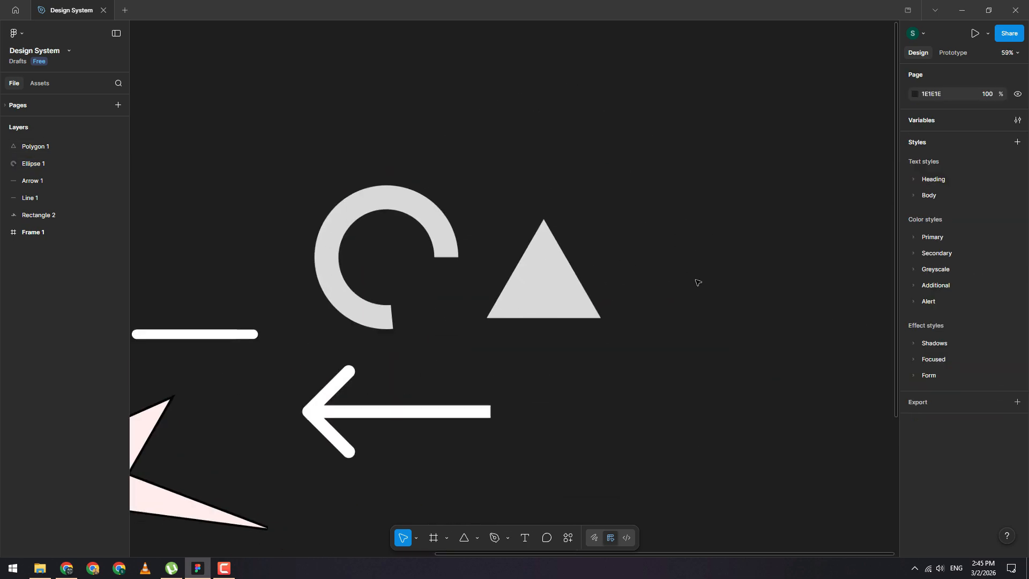
{"action": "left_click", "coordinate": [542, 300]}
{"action": "scroll", "coordinate": [574, 273], "scroll_direction": "up", "scroll_amount": 3}
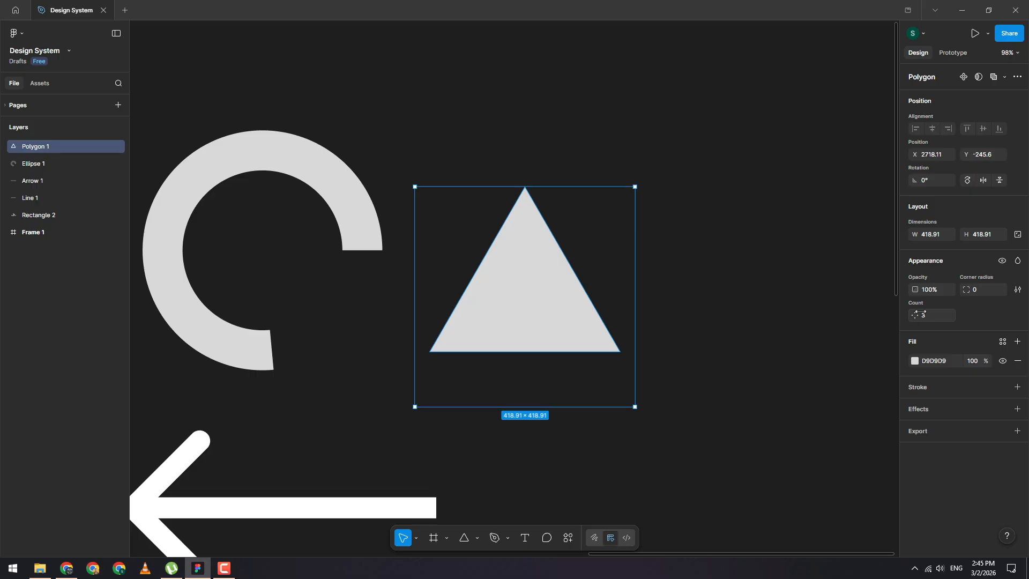
{"action": "left_click", "coordinate": [477, 538]}
{"action": "left_click", "coordinate": [544, 503]}
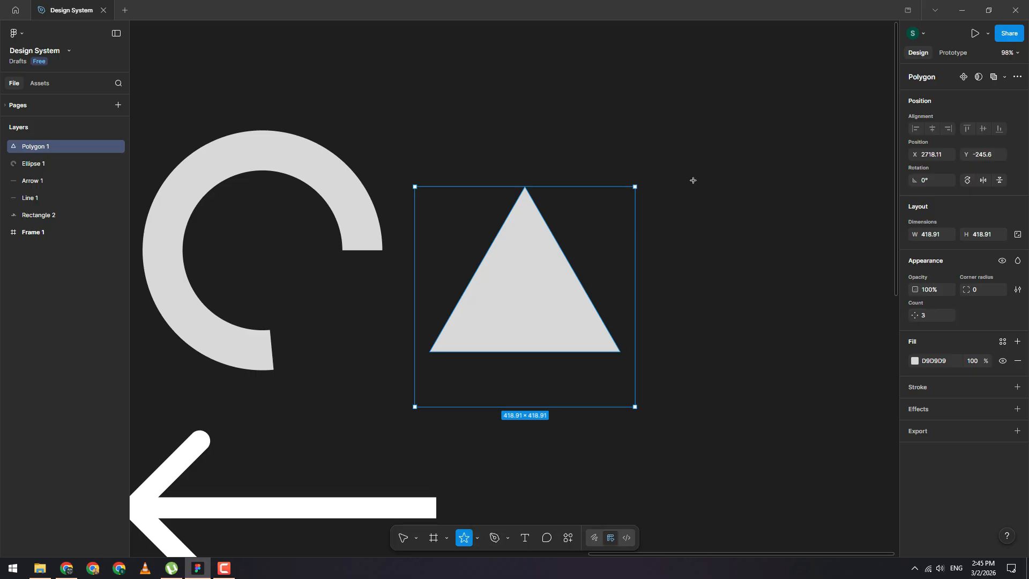
{"action": "left_click_drag", "start_coordinate": [693, 180], "coordinate": [822, 309]}
Set the star's point count to 9 and its ratio to 70.6%, and look at the Image/video option among the shape tools
{"action": "scroll", "coordinate": [858, 317], "scroll_direction": "right", "scroll_amount": 3}
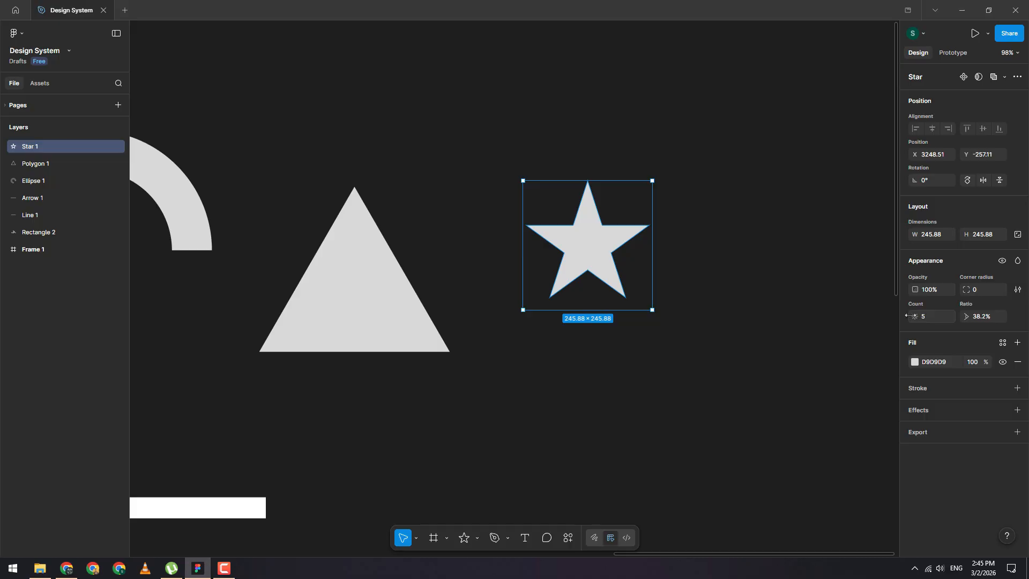
{"action": "left_click_drag", "start_coordinate": [906, 316], "coordinate": [112, 317]}
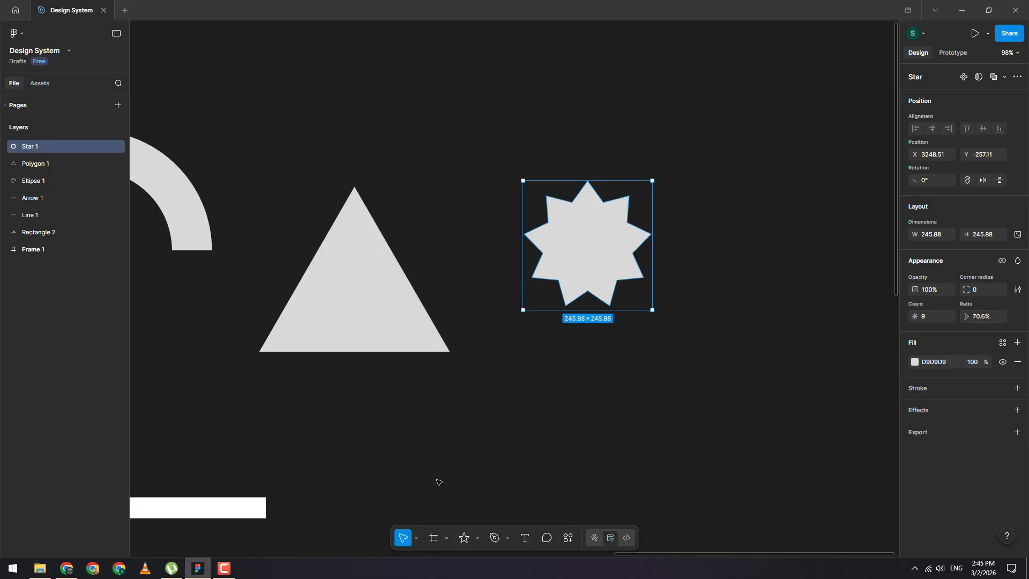
{"action": "left_click", "coordinate": [477, 537]}
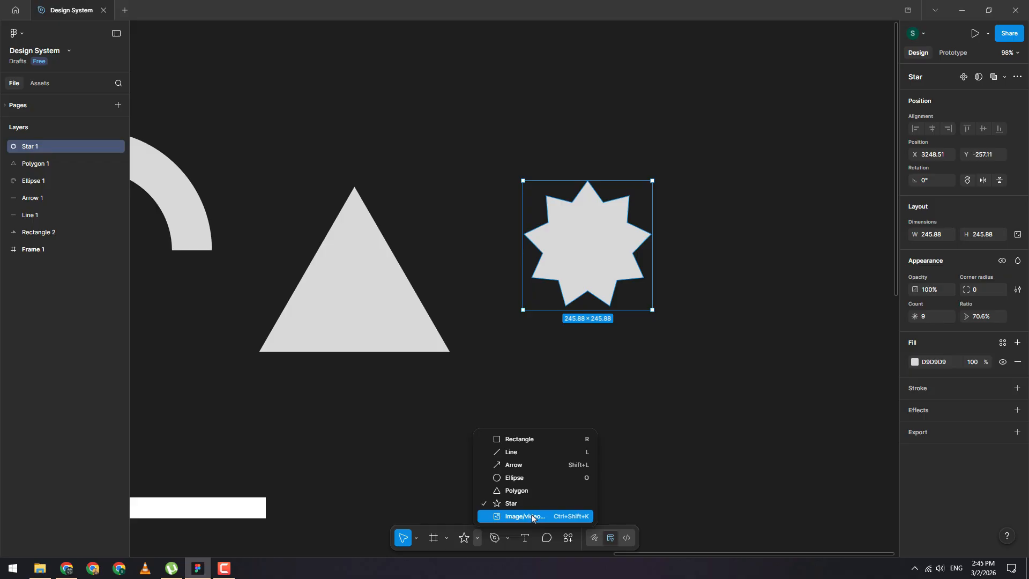
{"action": "left_click", "coordinate": [689, 475]}
Open the nine-pointed star for vector editing and look at its points and the Bend tool
{"action": "scroll", "coordinate": [625, 185], "scroll_direction": "up", "scroll_amount": 5}
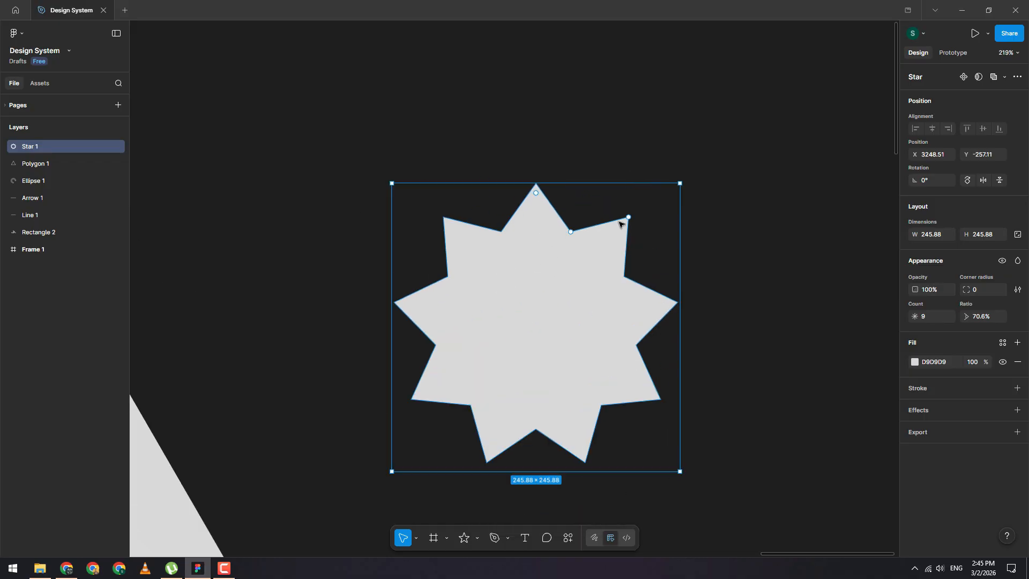
{"action": "double_click", "coordinate": [578, 301]}
{"action": "scroll", "coordinate": [353, 336], "scroll_direction": "down", "scroll_amount": 4}
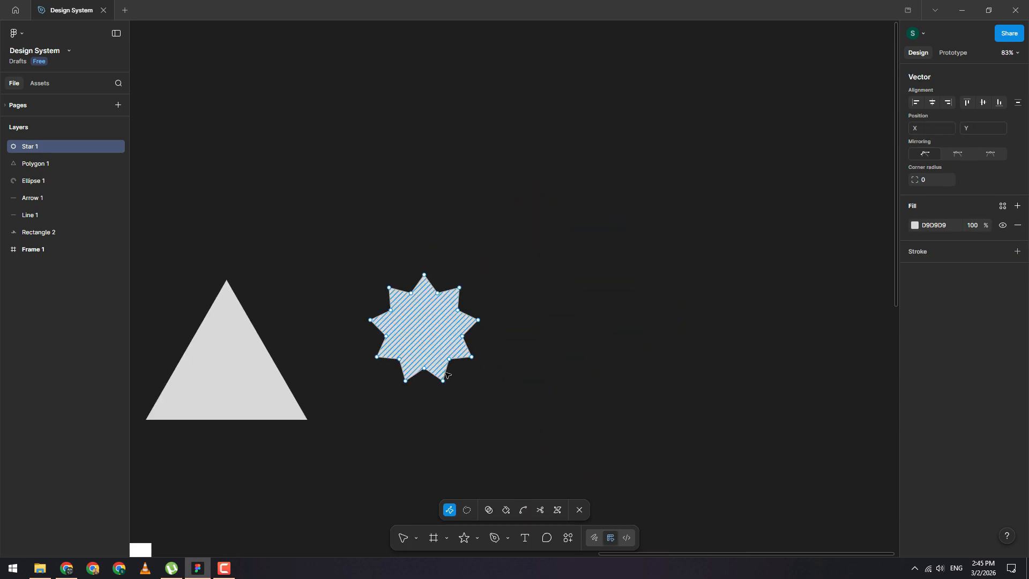
{"action": "scroll", "coordinate": [540, 424], "scroll_direction": "up", "scroll_amount": 2}
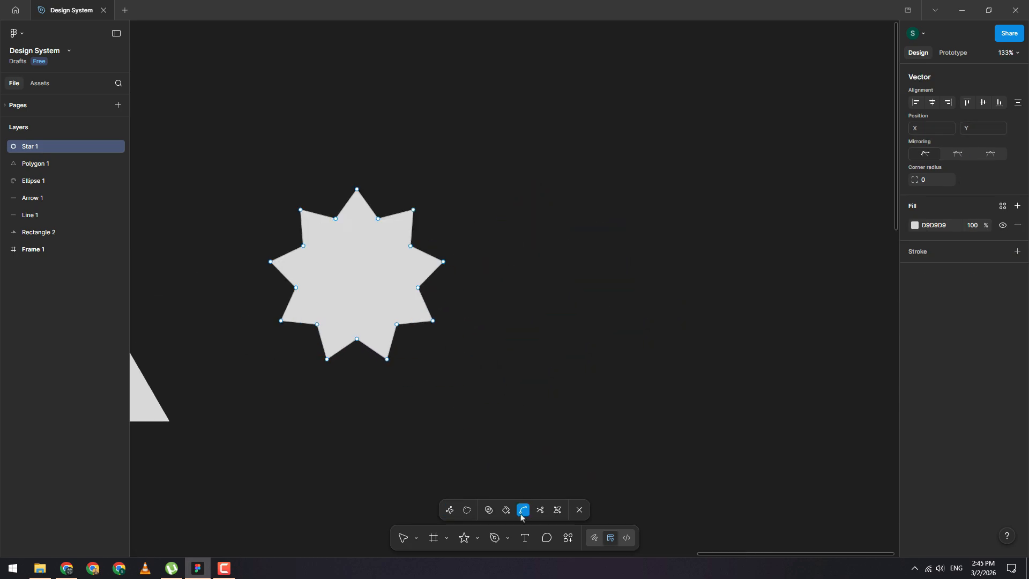
View the Pen and Pencil drawing options on the star and leave vector editing without changing it
{"action": "left_click", "coordinate": [499, 540]}
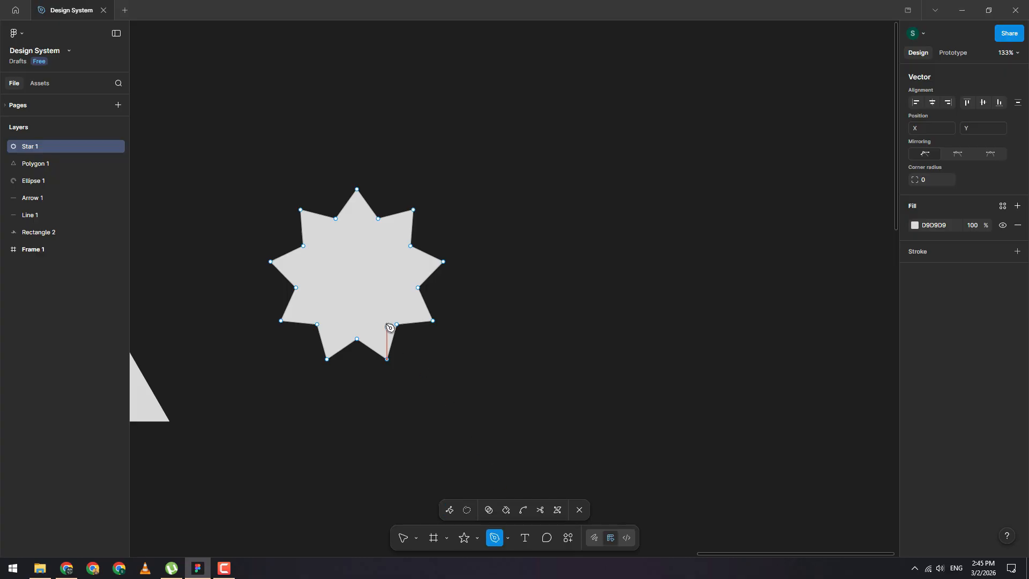
{"action": "left_click", "coordinate": [509, 539]}
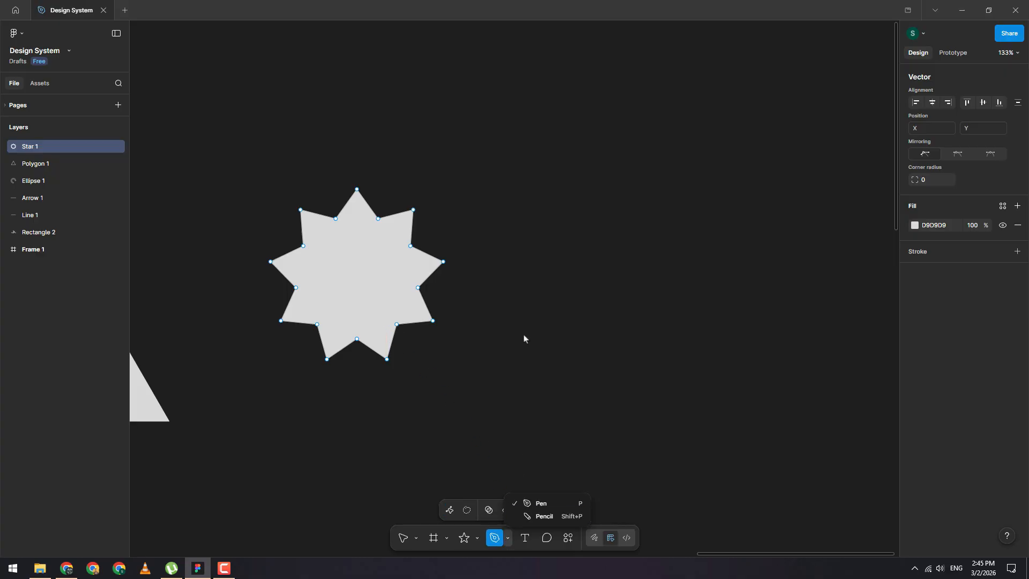
{"action": "left_click", "coordinate": [524, 337]}
{"action": "key", "text": "Escape"}
{"action": "key", "text": "Escape"}
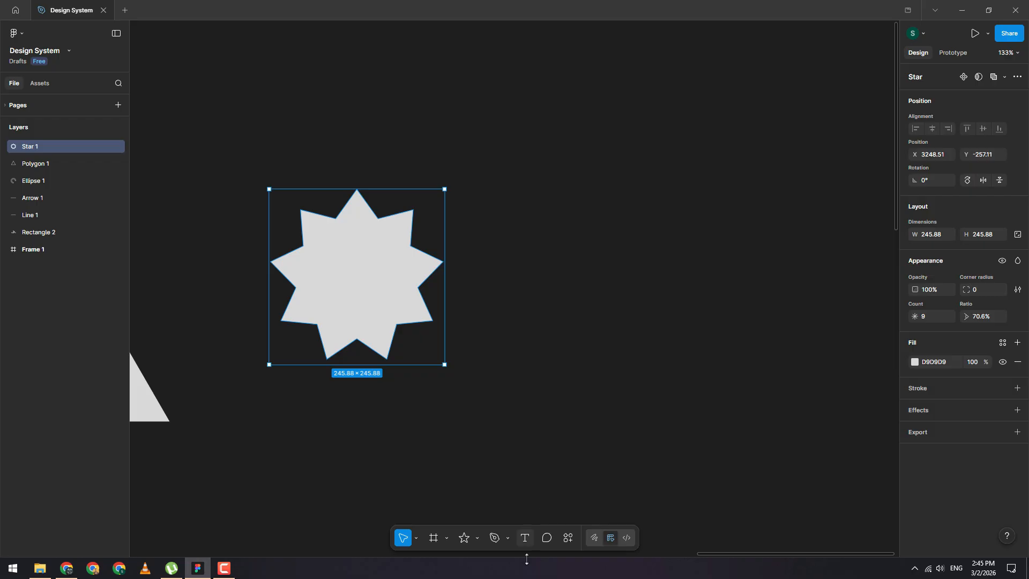
Draw a closed five-sided outline with the Pen tool in the empty area beside the nine-pointed star
{"action": "left_click", "coordinate": [509, 539]}
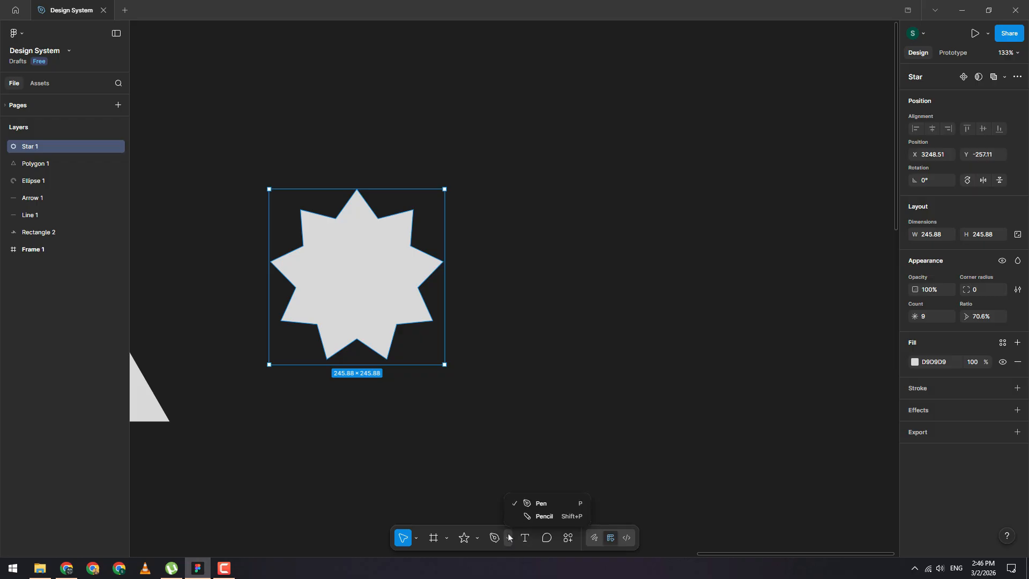
{"action": "left_click", "coordinate": [533, 506]}
{"action": "left_click", "coordinate": [558, 222]}
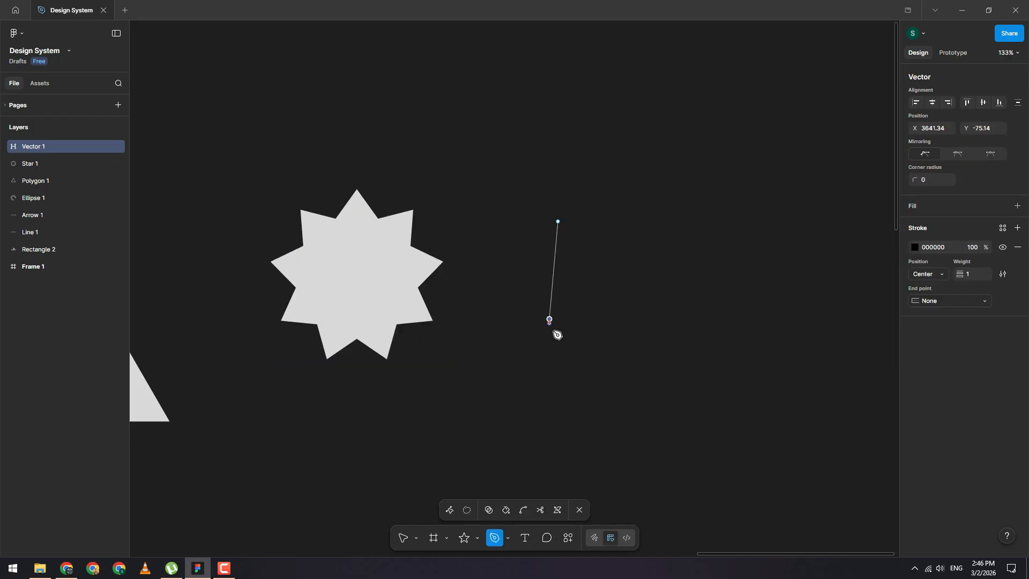
{"action": "left_click", "coordinate": [550, 319]}
{"action": "left_click", "coordinate": [693, 352]}
{"action": "left_click", "coordinate": [724, 232]}
{"action": "left_click", "coordinate": [602, 160]}
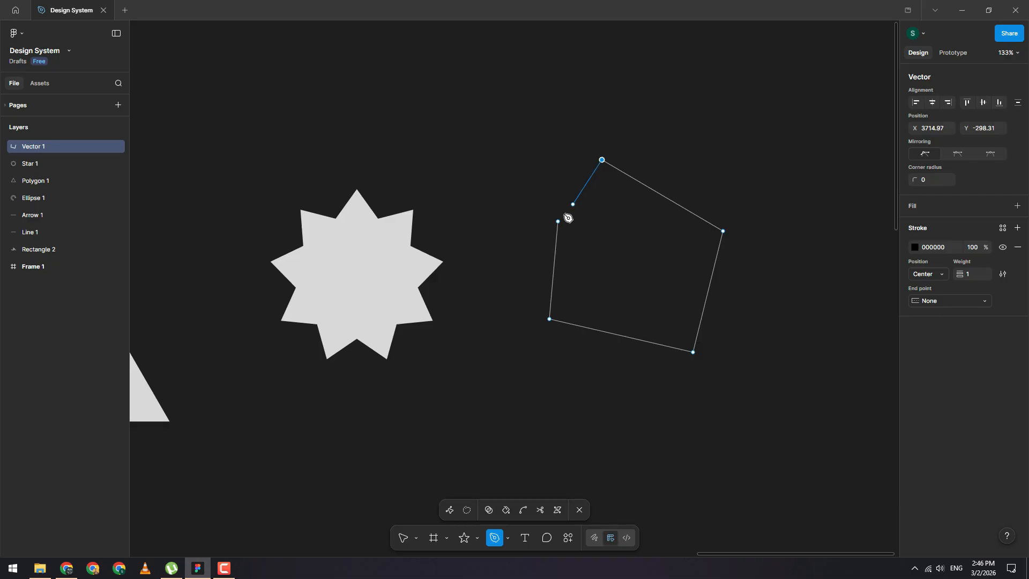
{"action": "left_click", "coordinate": [558, 221]}
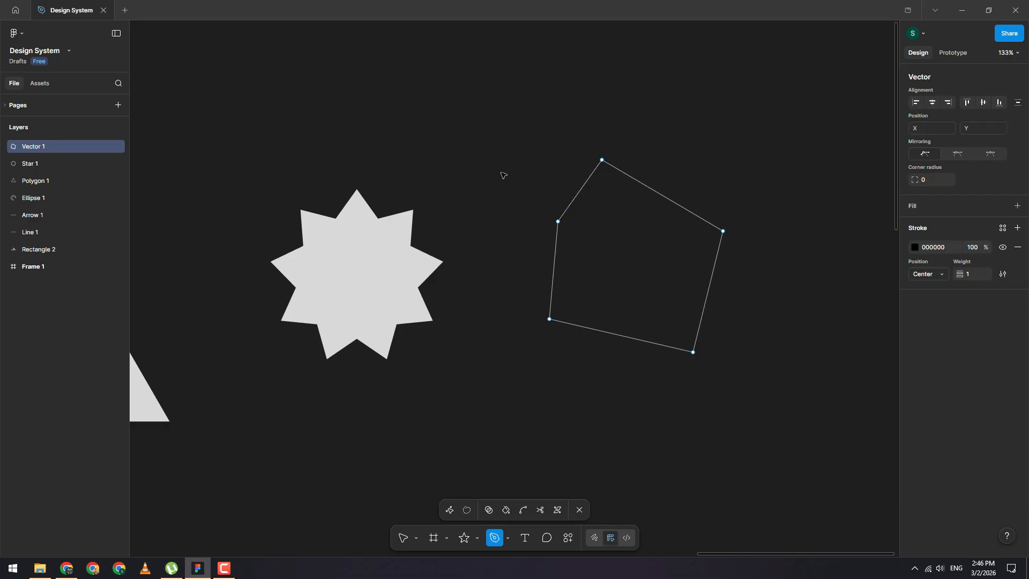
Reopen the outline's last edge and continue from its upper end through an extra outer corner, closing it as a six-sided shape
{"action": "scroll", "coordinate": [664, 243], "scroll_direction": "up", "scroll_amount": 5}
{"action": "scroll", "coordinate": [547, 227], "scroll_direction": "down", "scroll_amount": 4}
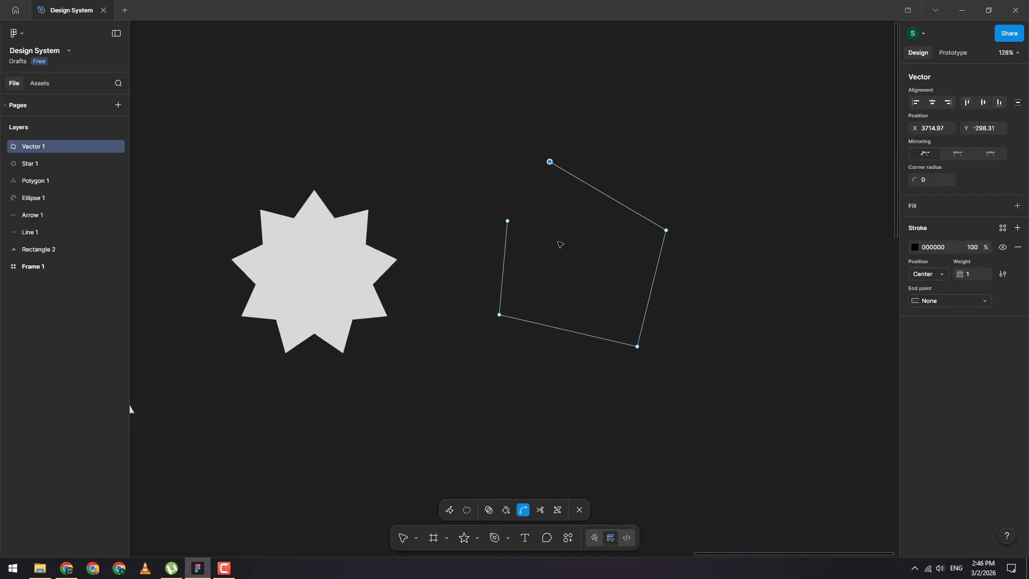
{"action": "left_click", "coordinate": [549, 162]}
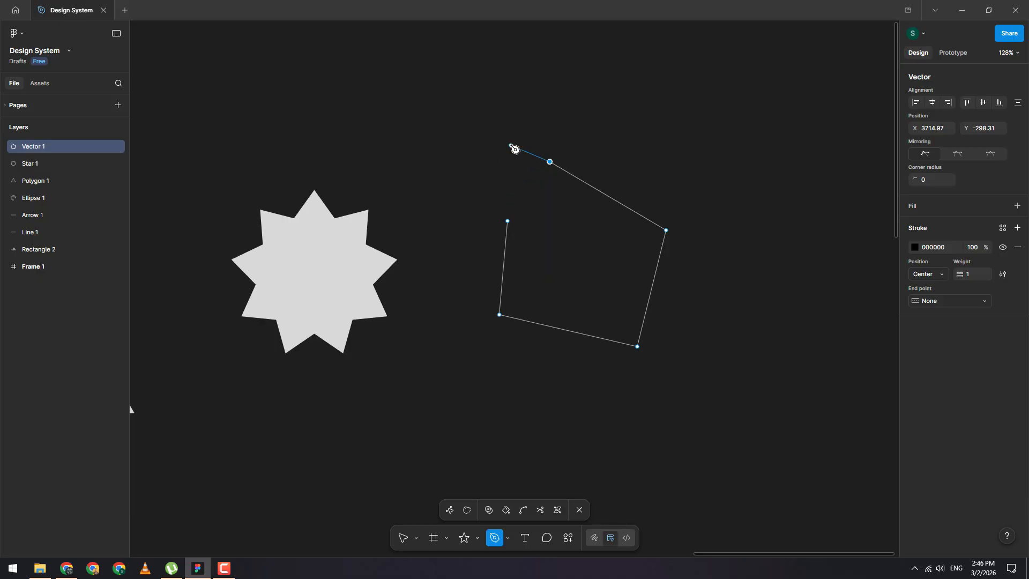
{"action": "left_click", "coordinate": [467, 165]}
{"action": "left_click", "coordinate": [508, 220]}
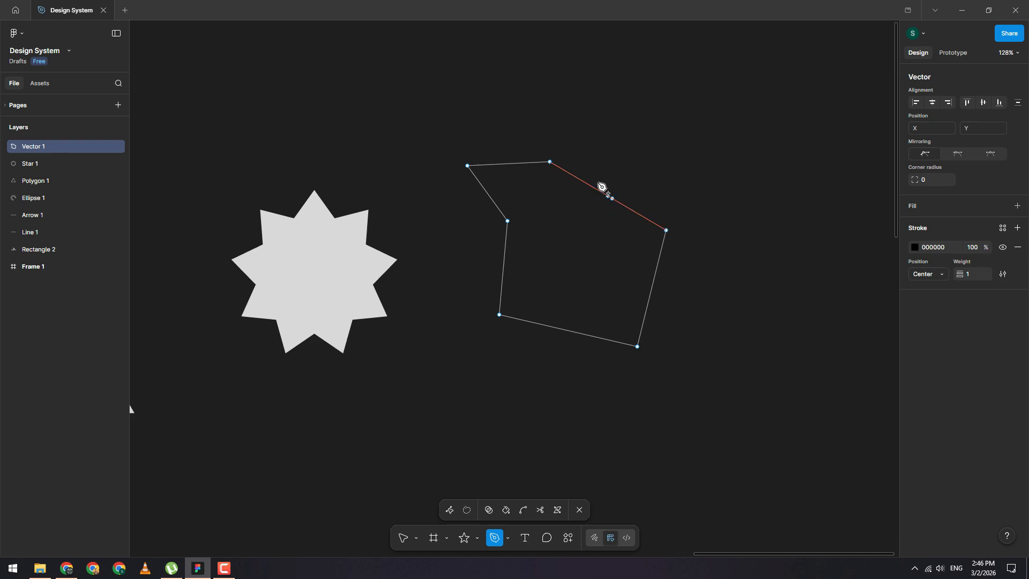
Add a fill to the six-sided shape and set its color to pink FF8787
{"action": "scroll", "coordinate": [742, 223], "scroll_direction": "up", "scroll_amount": 2}
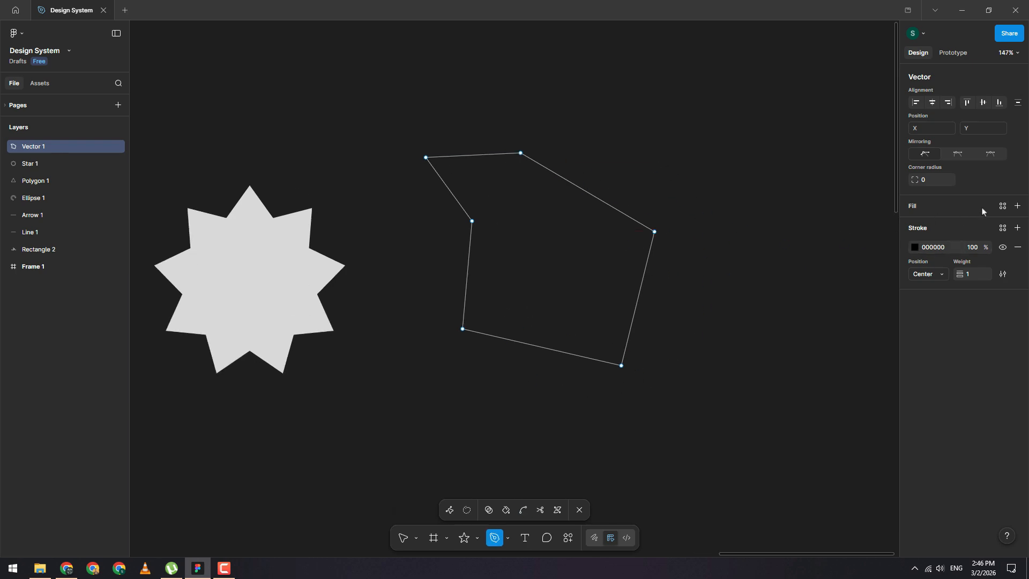
{"action": "left_click", "coordinate": [1018, 206]}
{"action": "scroll", "coordinate": [605, 152], "scroll_direction": "up", "scroll_amount": 3}
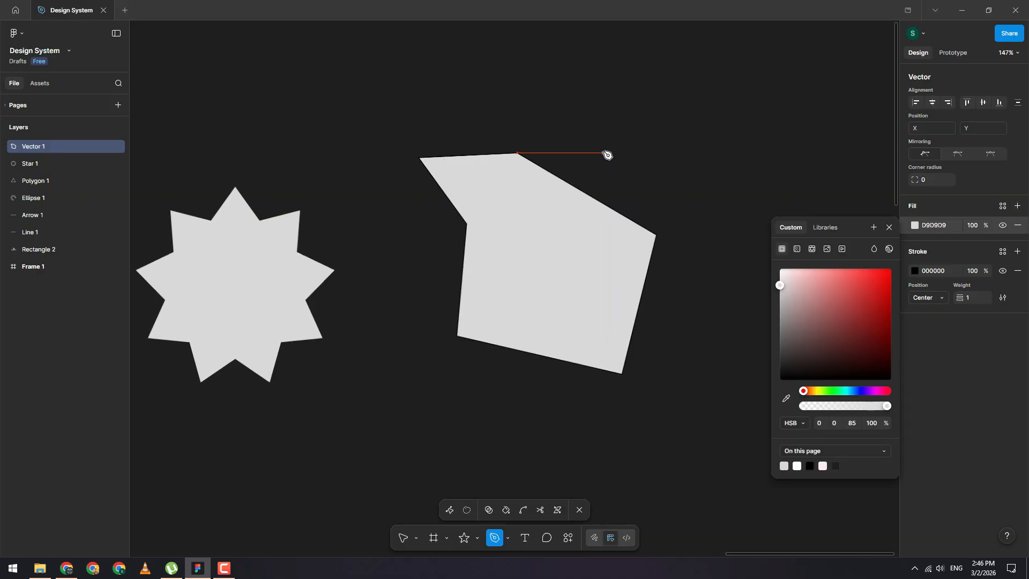
{"action": "scroll", "coordinate": [498, 173], "scroll_direction": "down", "scroll_amount": 1}
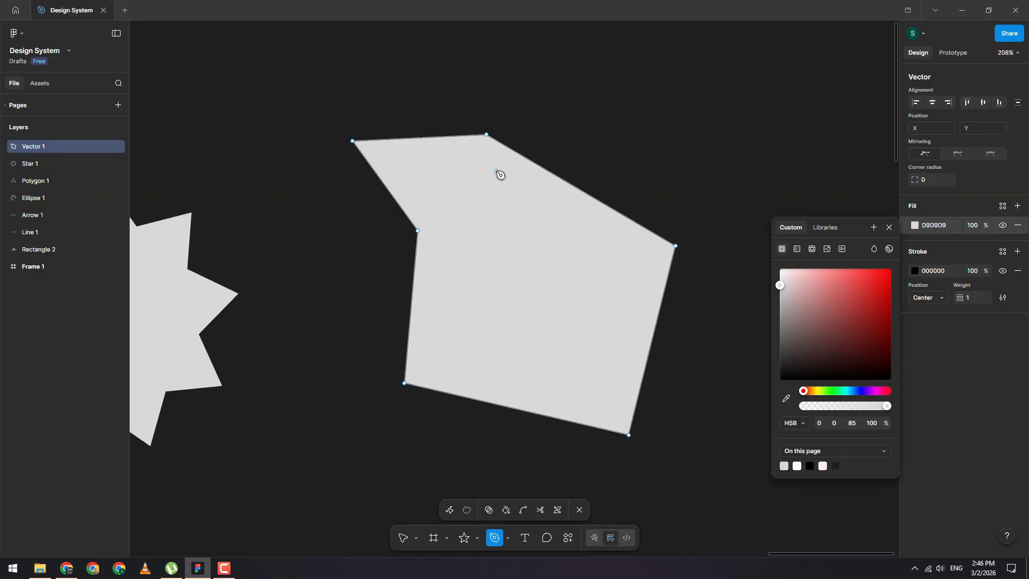
{"action": "scroll", "coordinate": [388, 171], "scroll_direction": "right", "scroll_amount": 2}
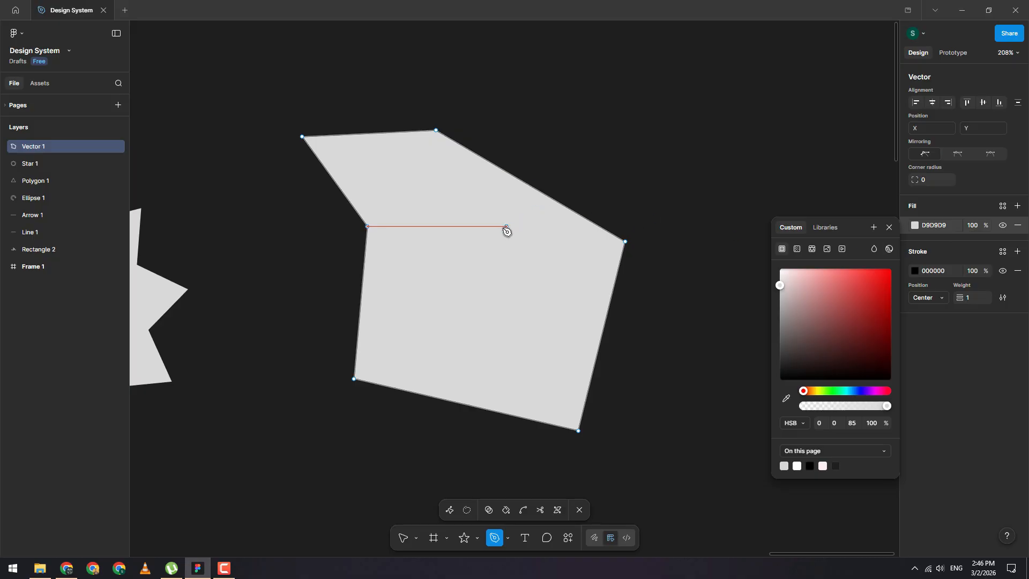
{"action": "left_click", "coordinate": [490, 212]}
{"action": "left_click_drag", "start_coordinate": [867, 288], "coordinate": [834, 264]}
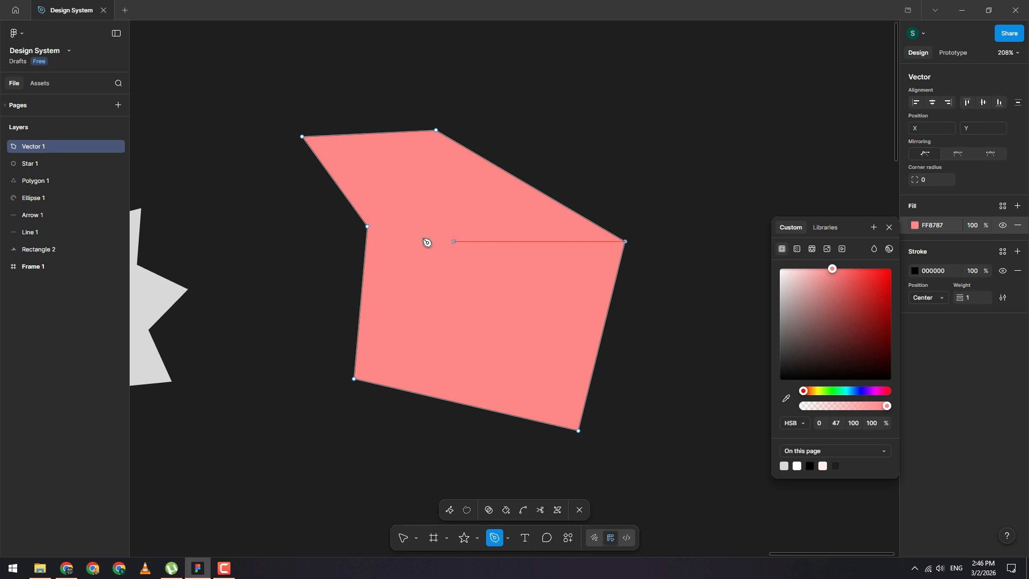
Divide the pink shape with Pen lines: one between the inward and right corners, then lines from the bottom and top edges meeting on it
{"action": "left_click", "coordinate": [368, 228]}
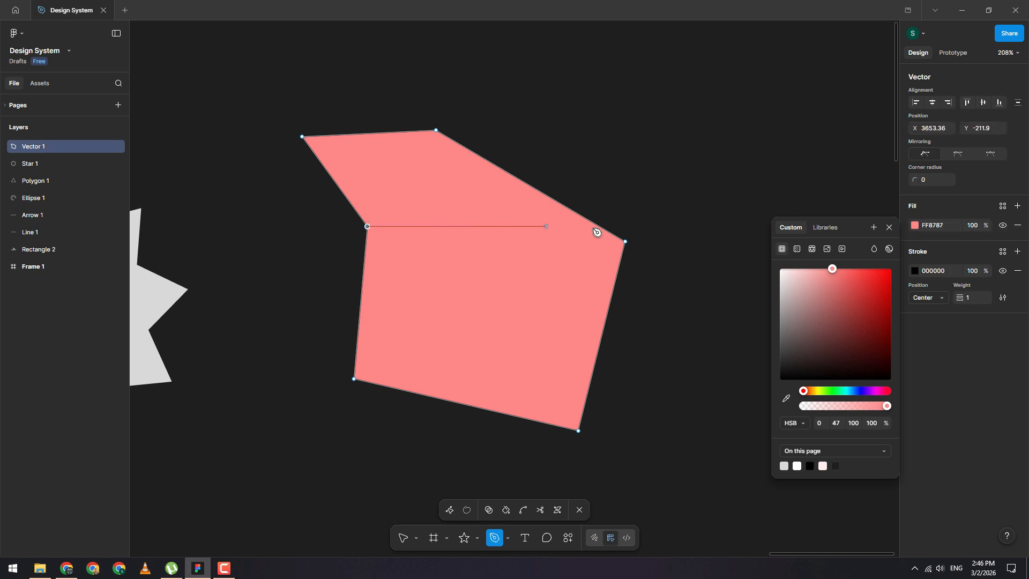
{"action": "left_click", "coordinate": [625, 241]}
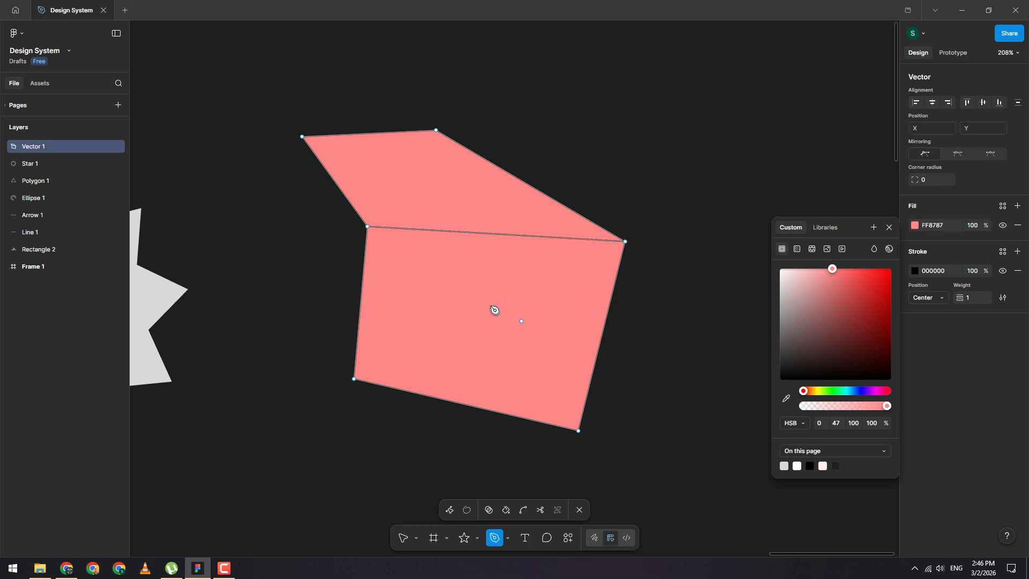
{"action": "left_click", "coordinate": [466, 405]}
{"action": "left_click", "coordinate": [486, 234]}
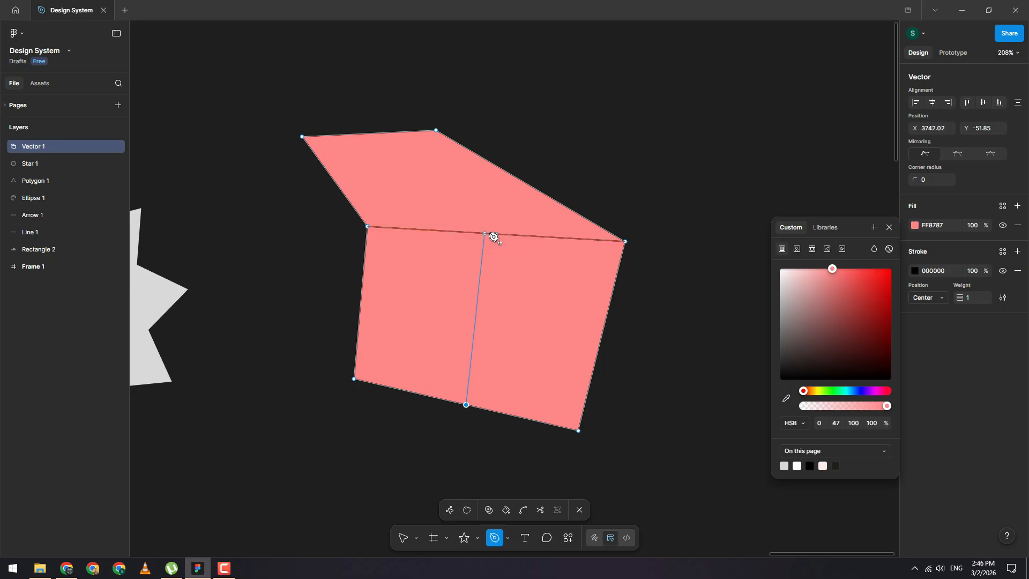
{"action": "left_click", "coordinate": [494, 234]}
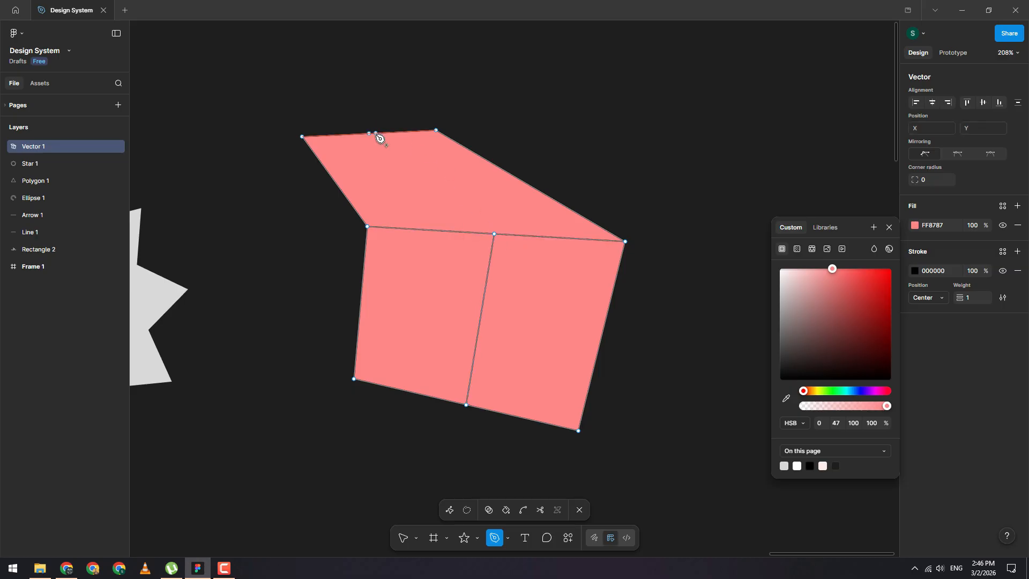
{"action": "left_click", "coordinate": [368, 133]}
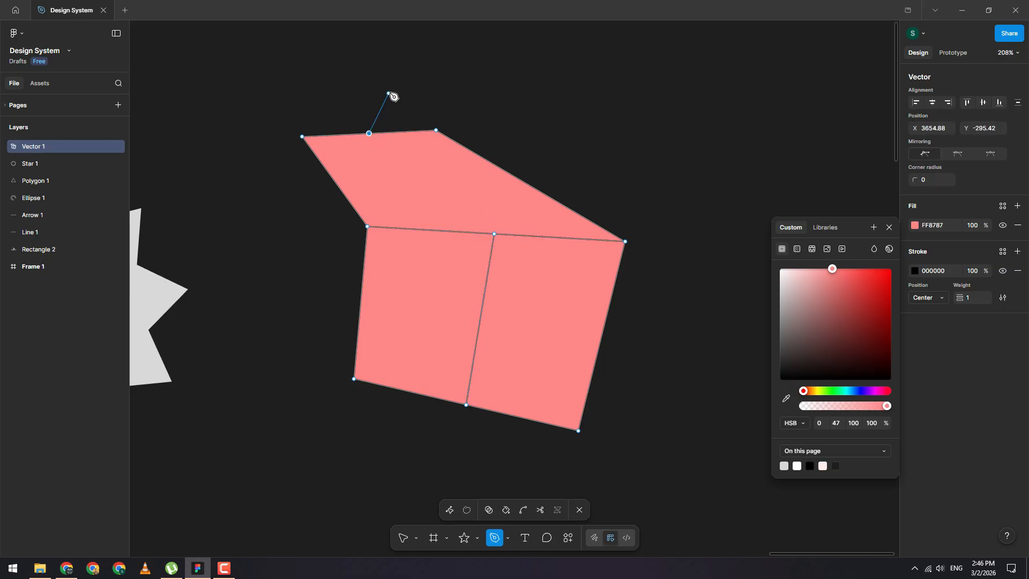
{"action": "left_click", "coordinate": [494, 235]}
{"action": "key", "text": "Escape"}
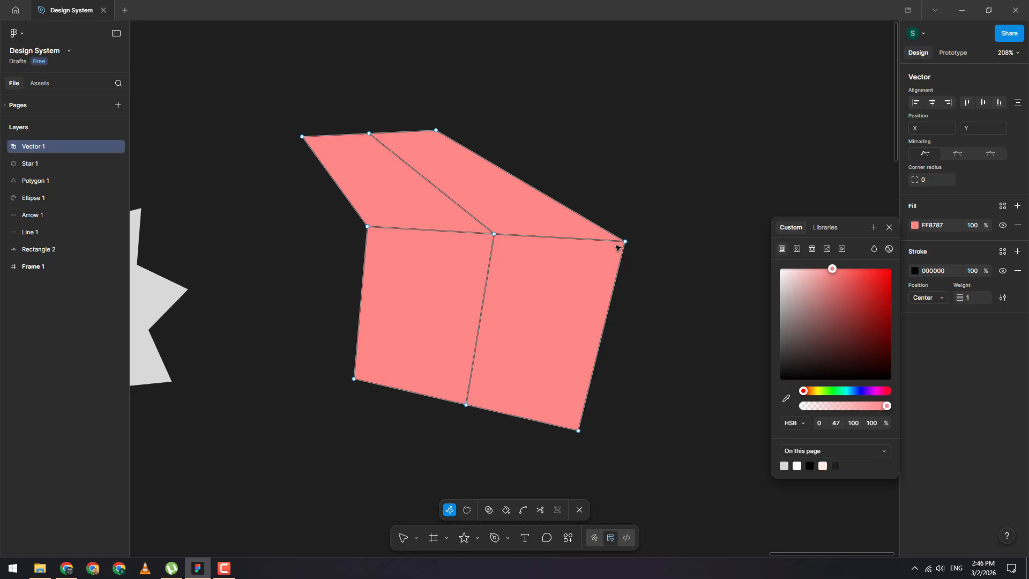
Reshape the divided pink vector by moving its upper-right, right, lower and left points, leaving the inner junction in place
{"action": "left_click_drag", "start_coordinate": [438, 133], "coordinate": [723, 128]}
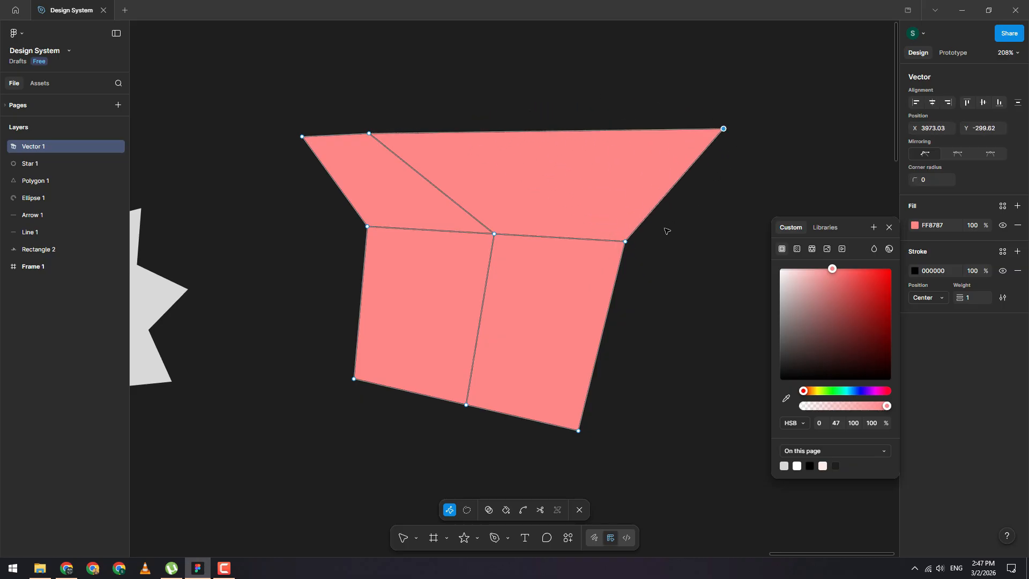
{"action": "left_click_drag", "start_coordinate": [625, 242], "coordinate": [663, 337]}
{"action": "left_click_drag", "start_coordinate": [578, 431], "coordinate": [621, 498]}
{"action": "left_click_drag", "start_coordinate": [467, 408], "coordinate": [440, 479]}
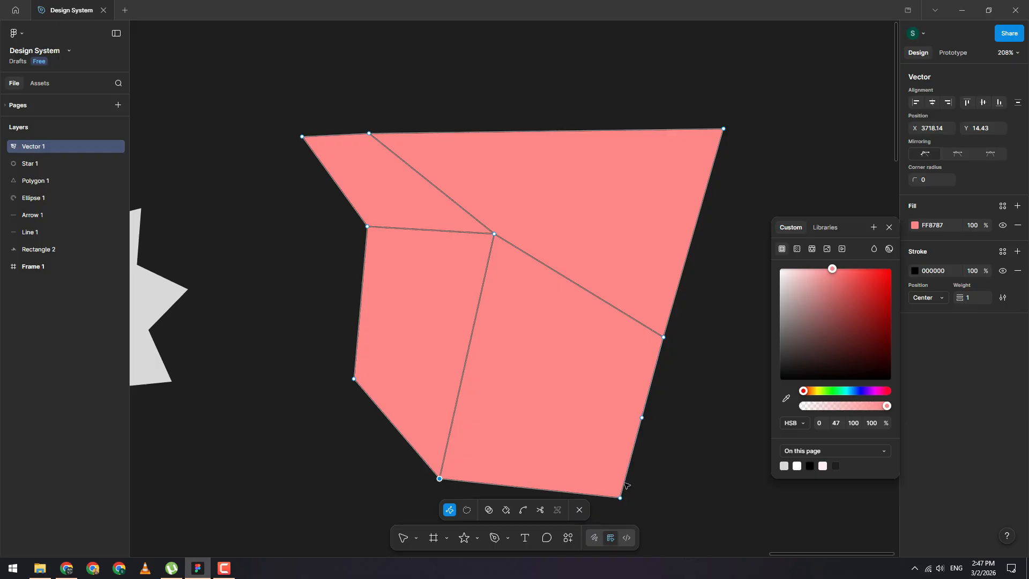
{"action": "left_click_drag", "start_coordinate": [620, 499], "coordinate": [632, 435]}
{"action": "left_click_drag", "start_coordinate": [358, 379], "coordinate": [309, 389]}
{"action": "left_click_drag", "start_coordinate": [368, 227], "coordinate": [358, 245]}
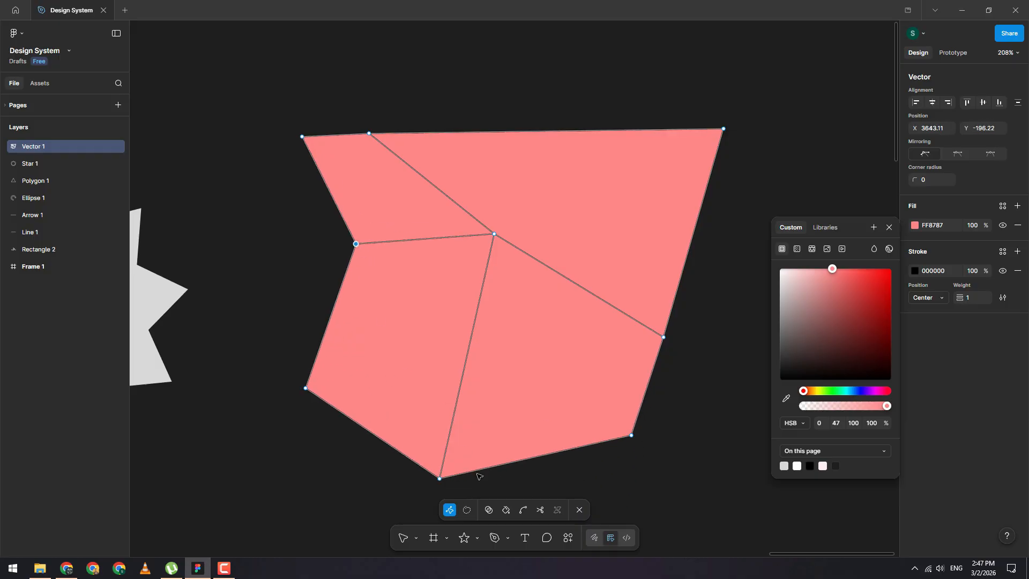
Look at the list of shape tools, leave vector editing of the pink shape and clear the selection
{"action": "left_click", "coordinate": [479, 539]}
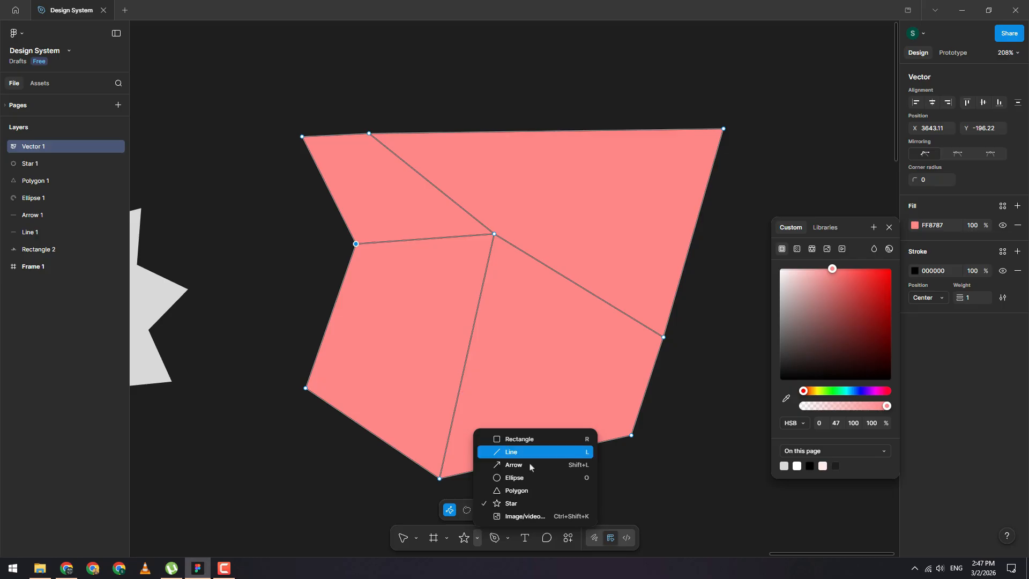
{"action": "left_click", "coordinate": [370, 135]}
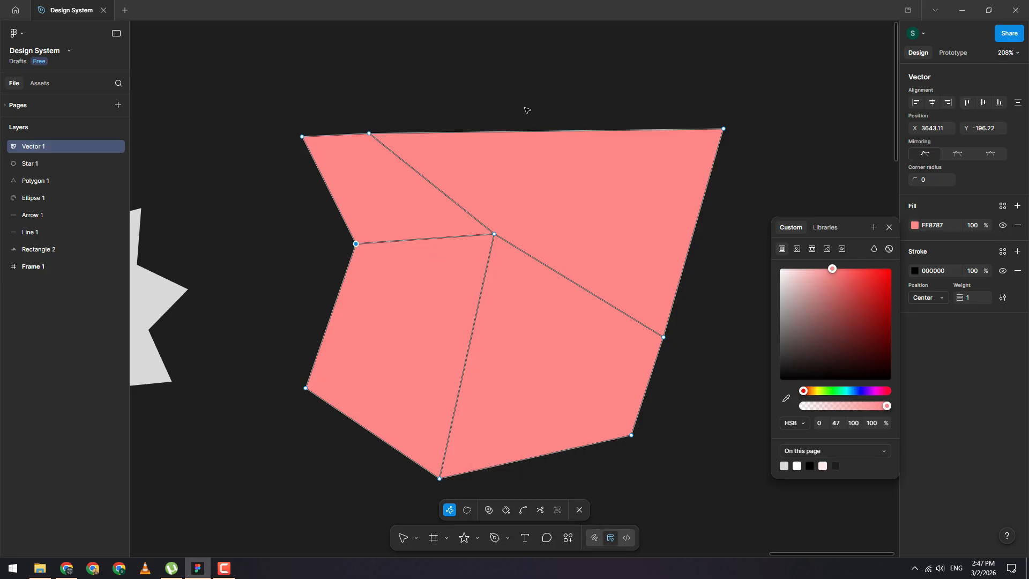
{"action": "scroll", "coordinate": [504, 173], "scroll_direction": "down", "scroll_amount": 5}
{"action": "double_click", "coordinate": [615, 195]}
{"action": "left_click", "coordinate": [529, 495]}
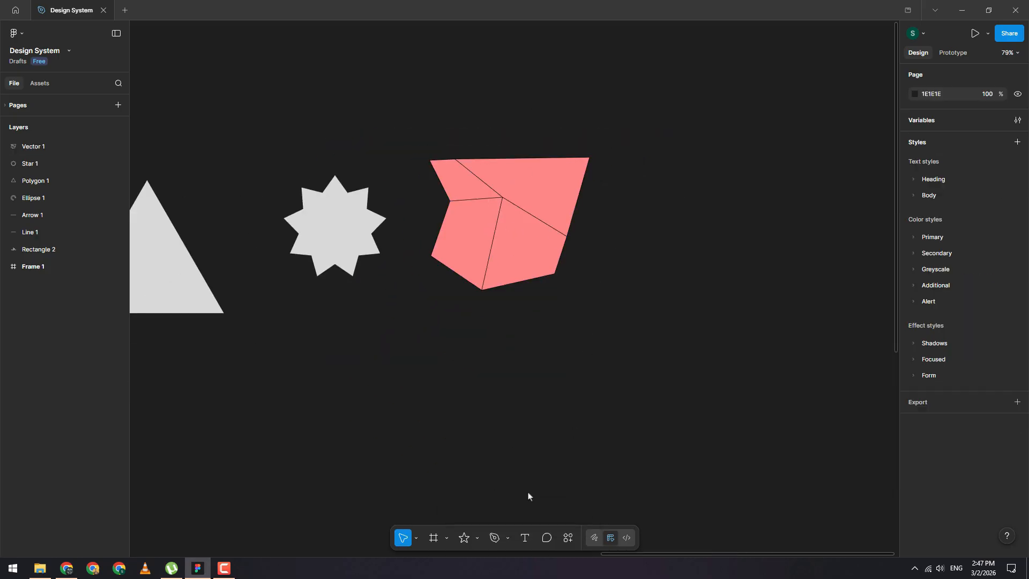